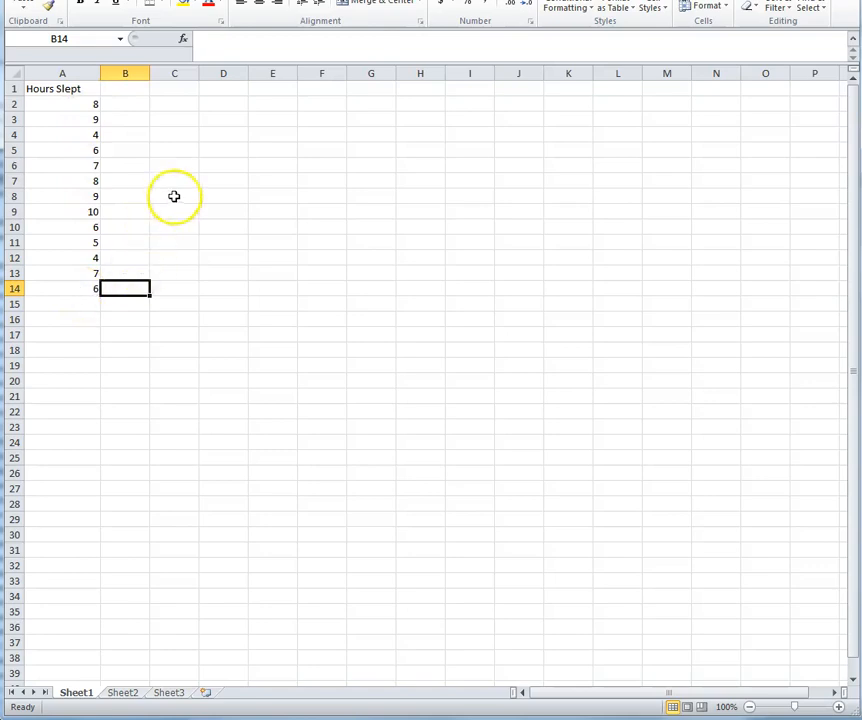
Step: Type the labels mean, median and mode into A16, A17 and A18
{"action": "left_click", "coordinate": [228, 121]}
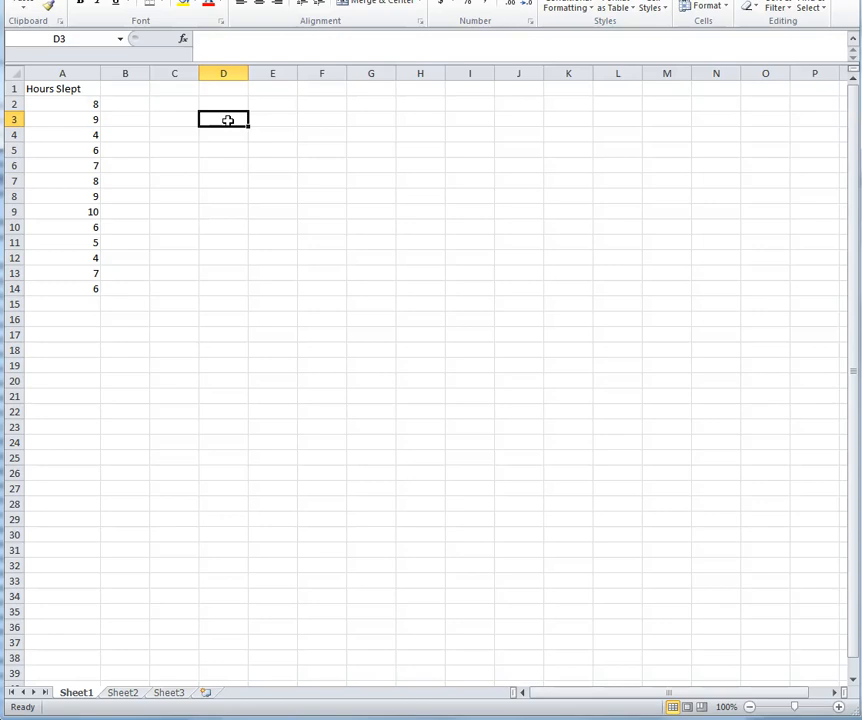
{"action": "left_click", "coordinate": [87, 320]}
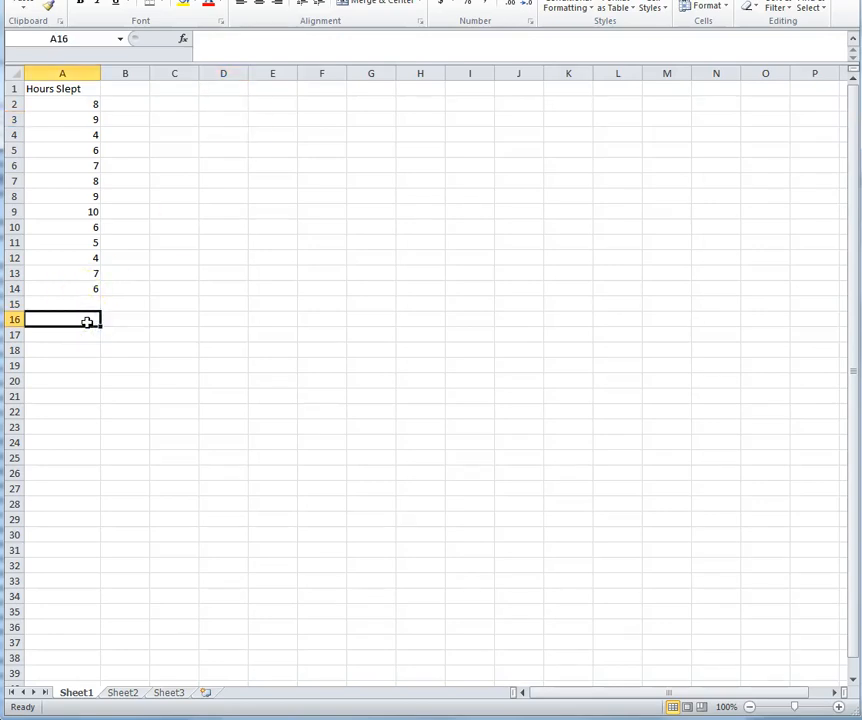
{"action": "type", "text": "mean"}
{"action": "key", "text": "Return"}
{"action": "type", "text": "median"}
{"action": "key", "text": "Return"}
{"action": "type", "text": "mode"}
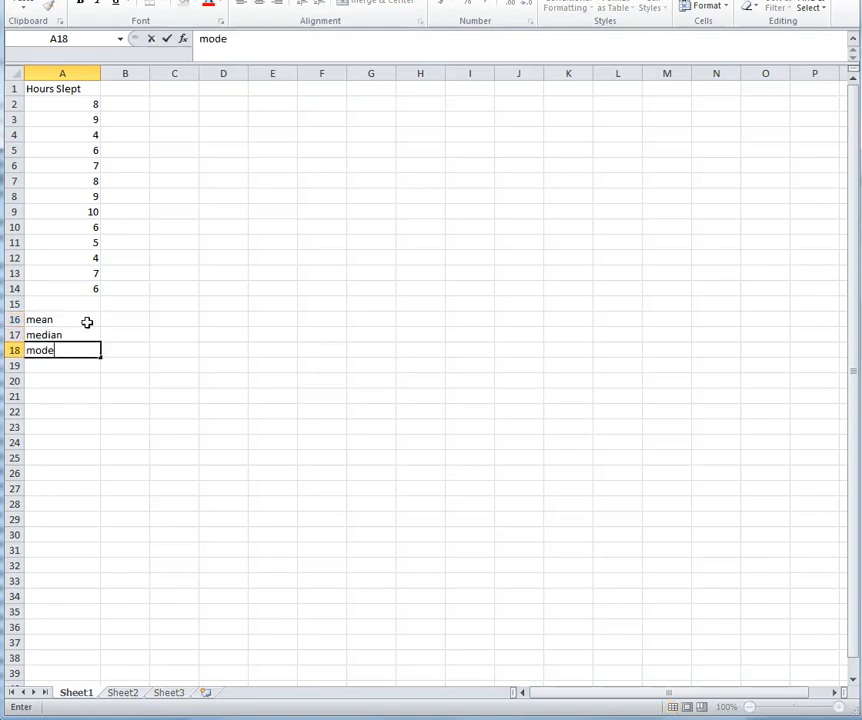
{"action": "left_click", "coordinate": [127, 321]}
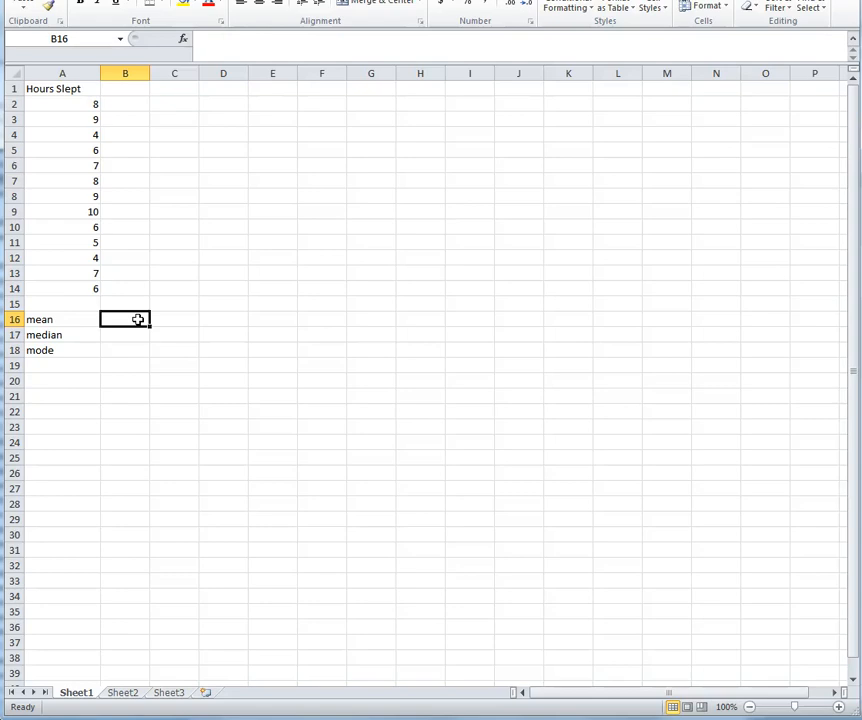
Step: Shrink the Excel window and bring up the Formulas function library
{"action": "type", "text": "="}
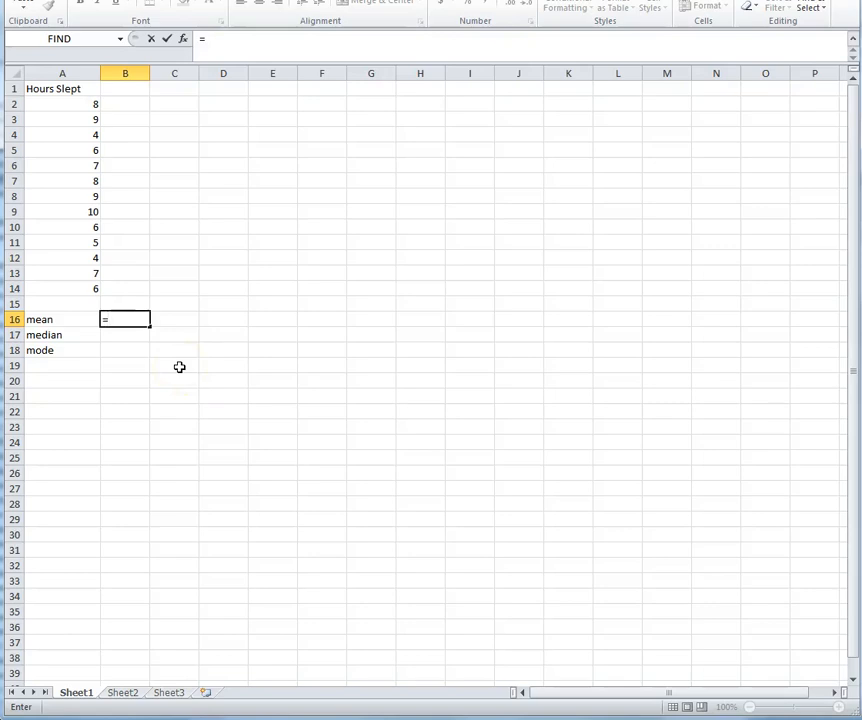
{"action": "left_click_drag", "start_coordinate": [558, 0], "coordinate": [517, 5]}
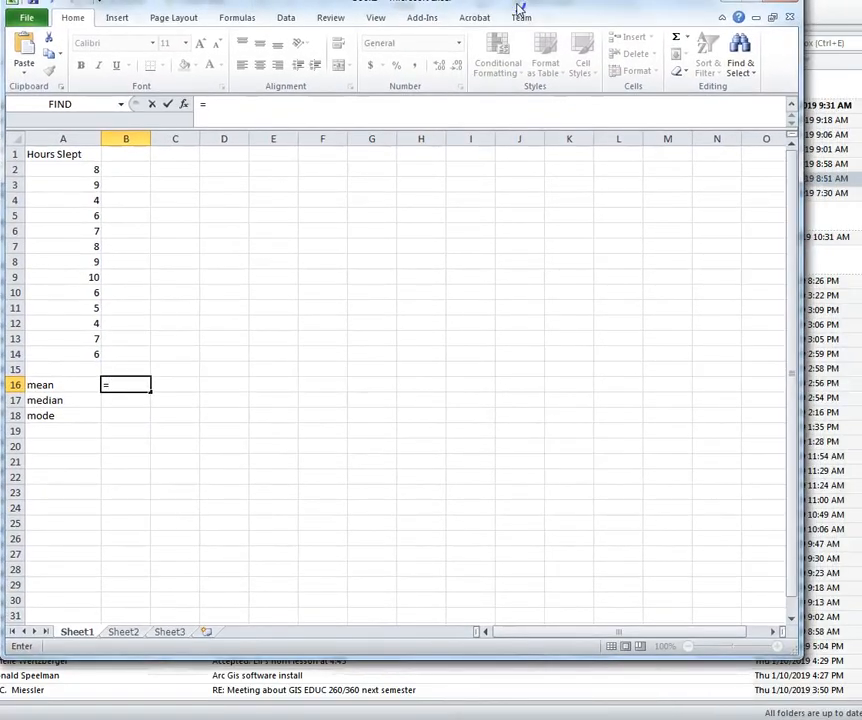
{"action": "left_click", "coordinate": [116, 19]}
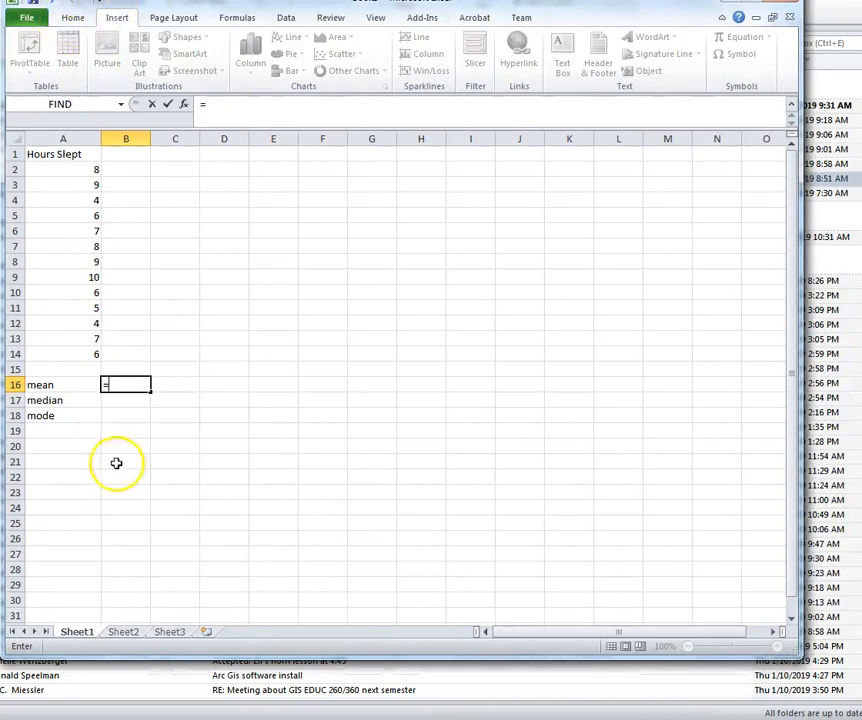
{"action": "left_click", "coordinate": [237, 19]}
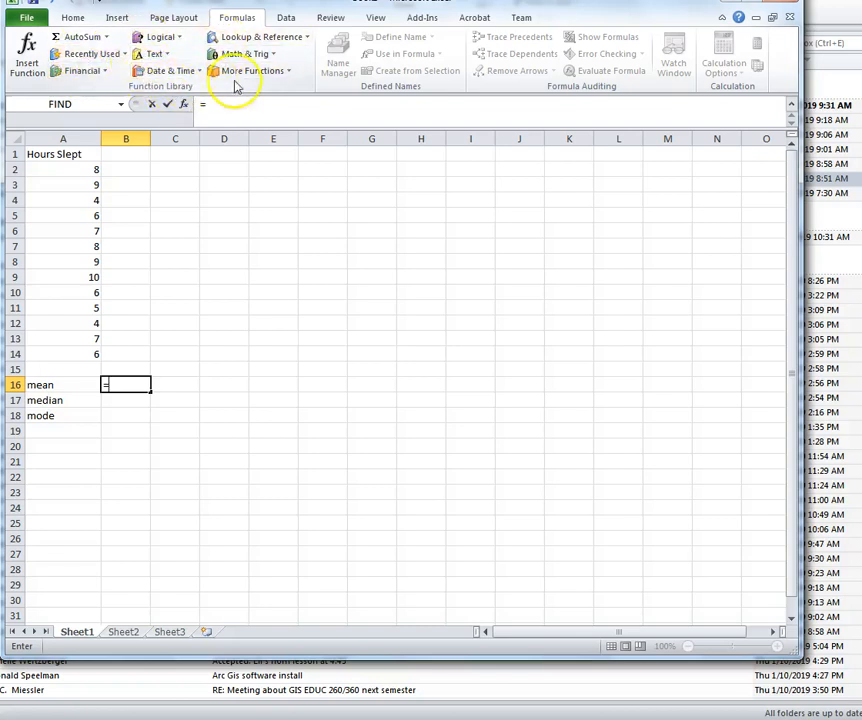
Step: Insert AVERAGE from More Functions > Statistical, then cancel its arguments dialog
{"action": "left_click", "coordinate": [285, 71]}
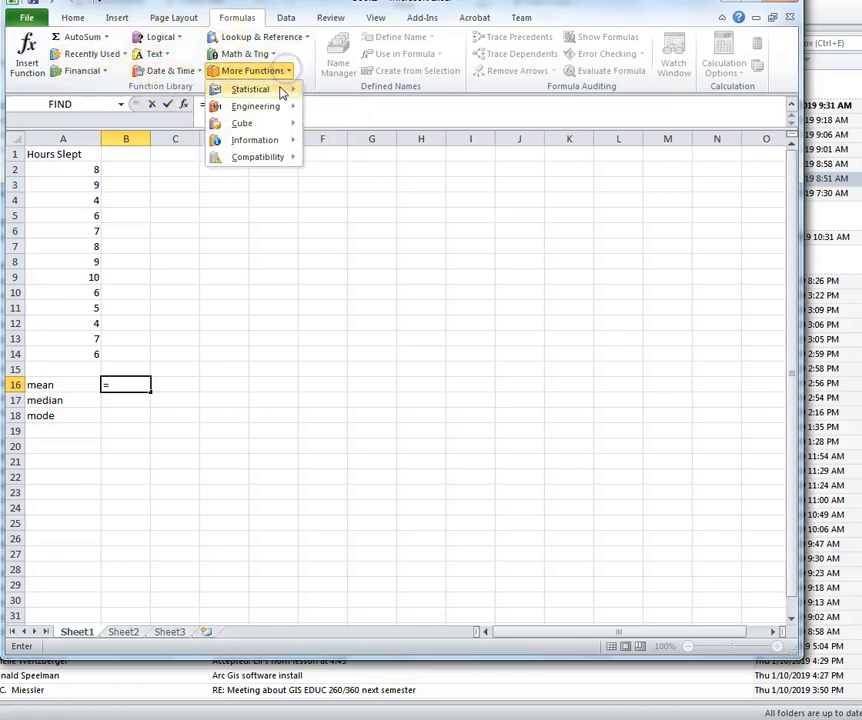
{"action": "mouse_move", "coordinate": [285, 91]}
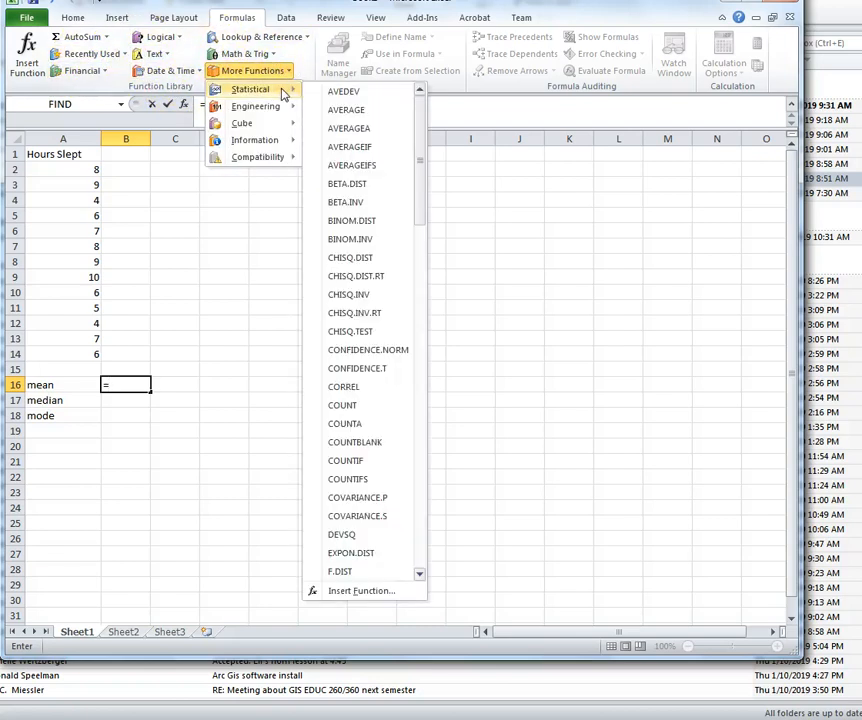
{"action": "left_click", "coordinate": [347, 110]}
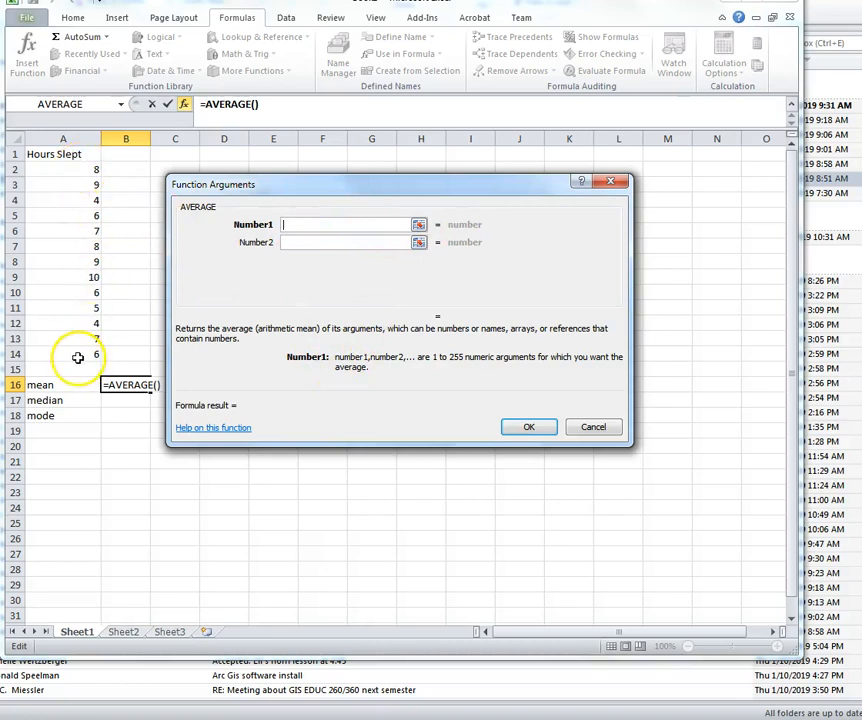
{"action": "left_click", "coordinate": [600, 428]}
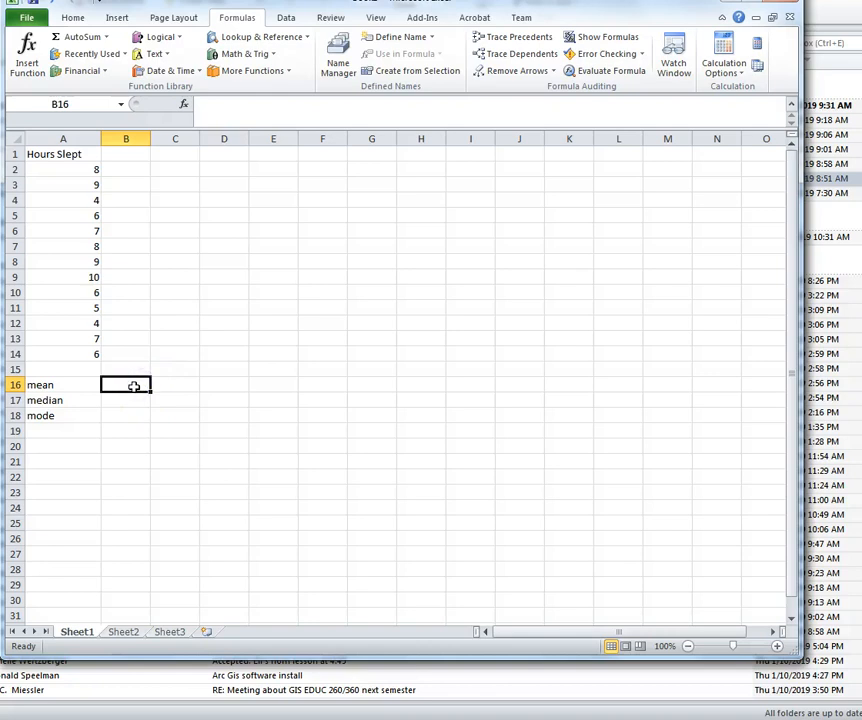
Step: Enter =average(A2:A14) in B16 to get the mean 6.846154
{"action": "type", "text": "=a"}
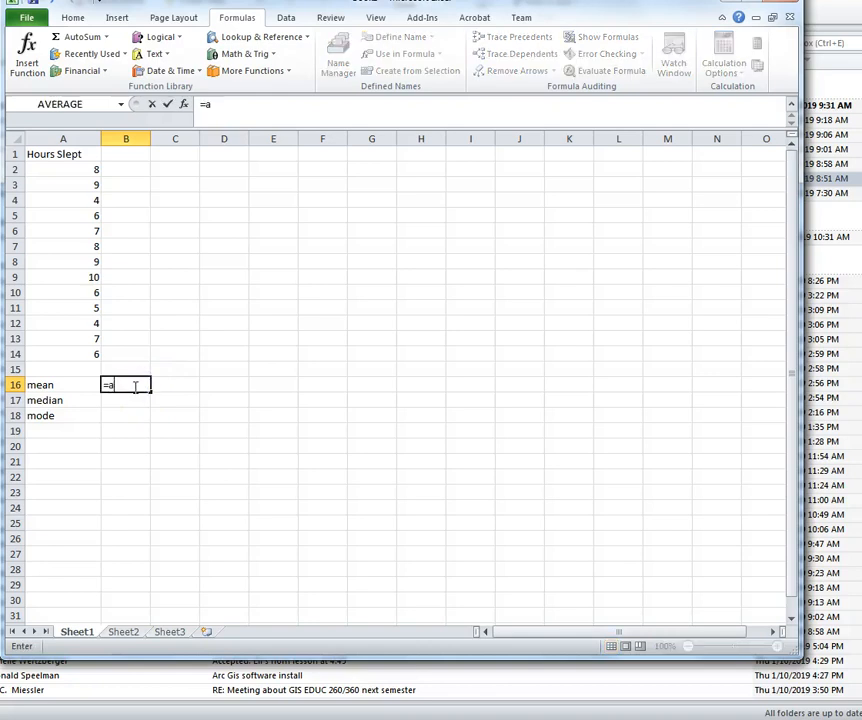
{"action": "type", "text": "verage("}
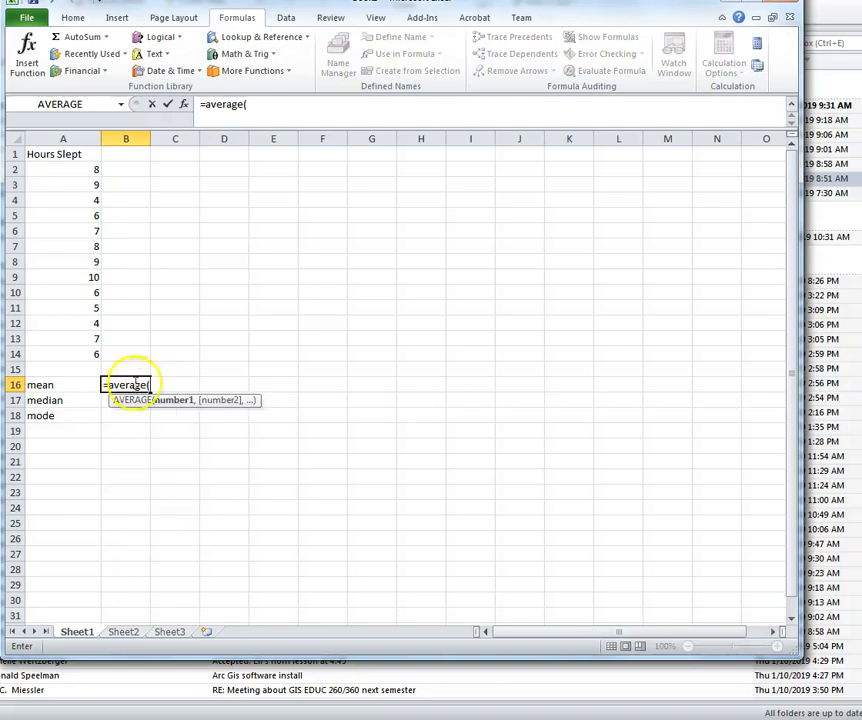
{"action": "left_click", "coordinate": [72, 171]}
{"action": "left_click_drag", "start_coordinate": [72, 171], "coordinate": [83, 352]}
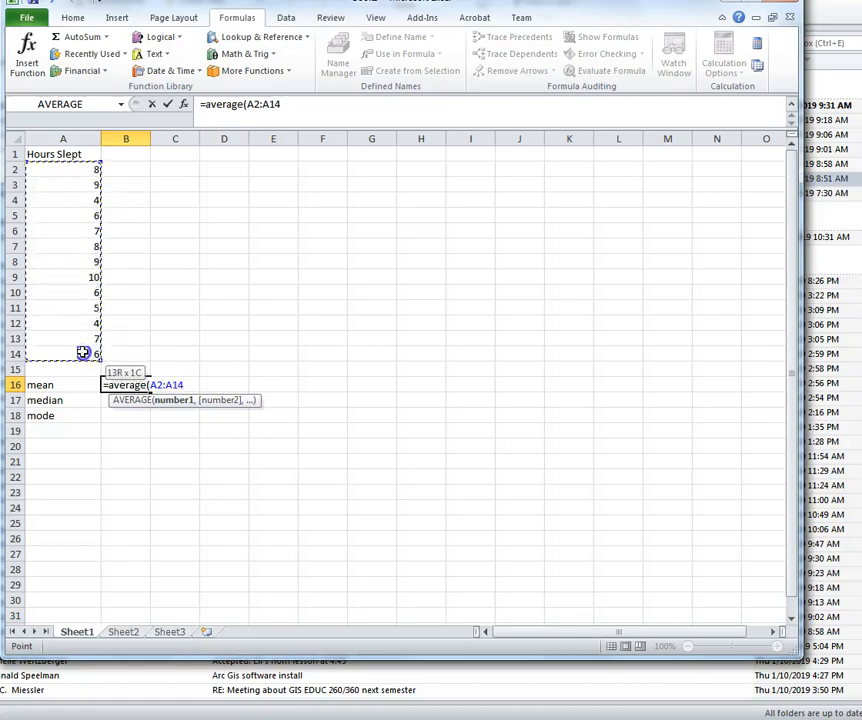
{"action": "left_click_drag", "start_coordinate": [83, 352], "coordinate": [83, 352]}
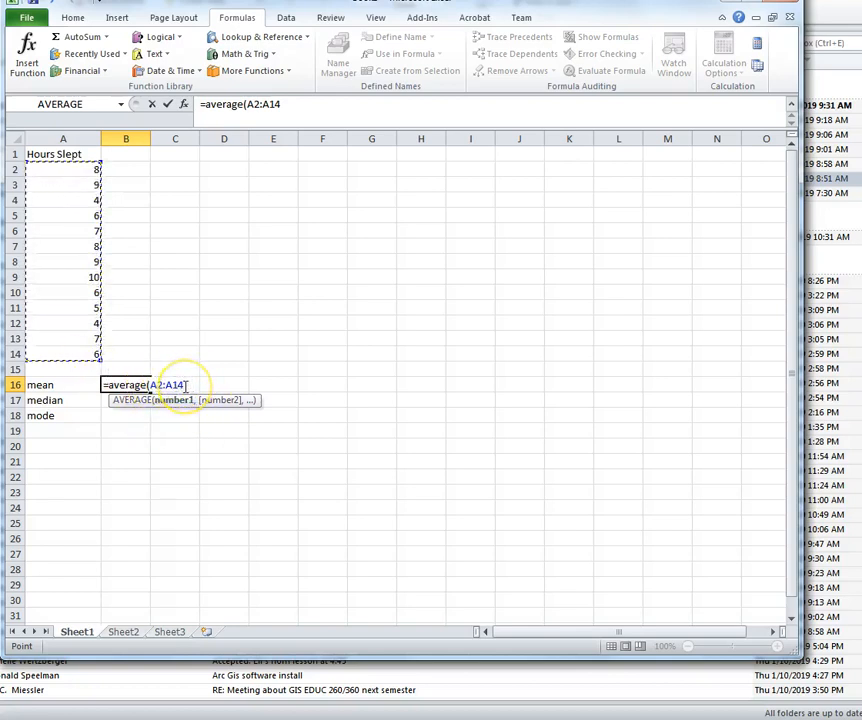
{"action": "type", "text": ")"}
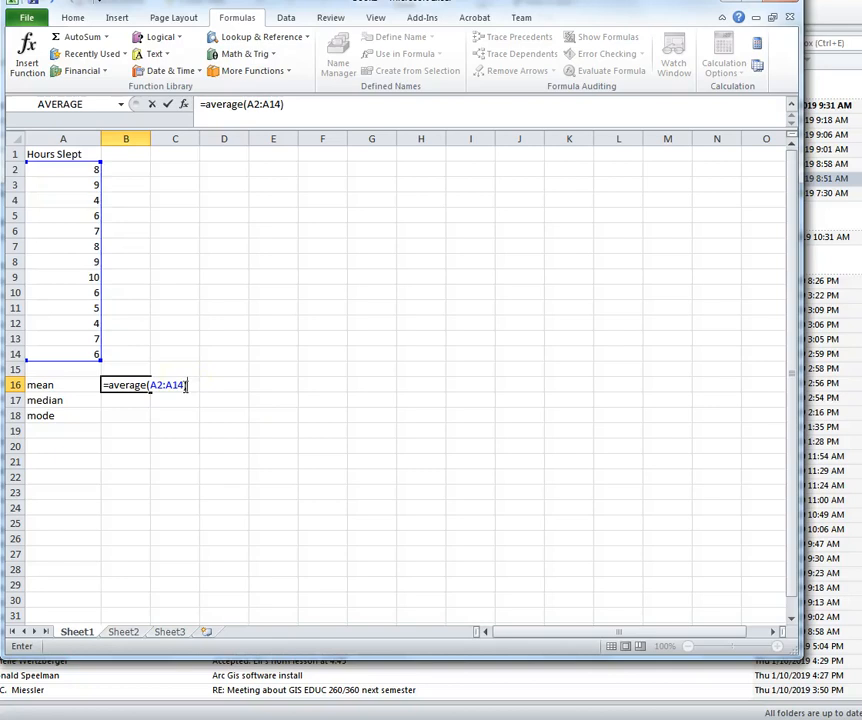
{"action": "key", "text": "Return"}
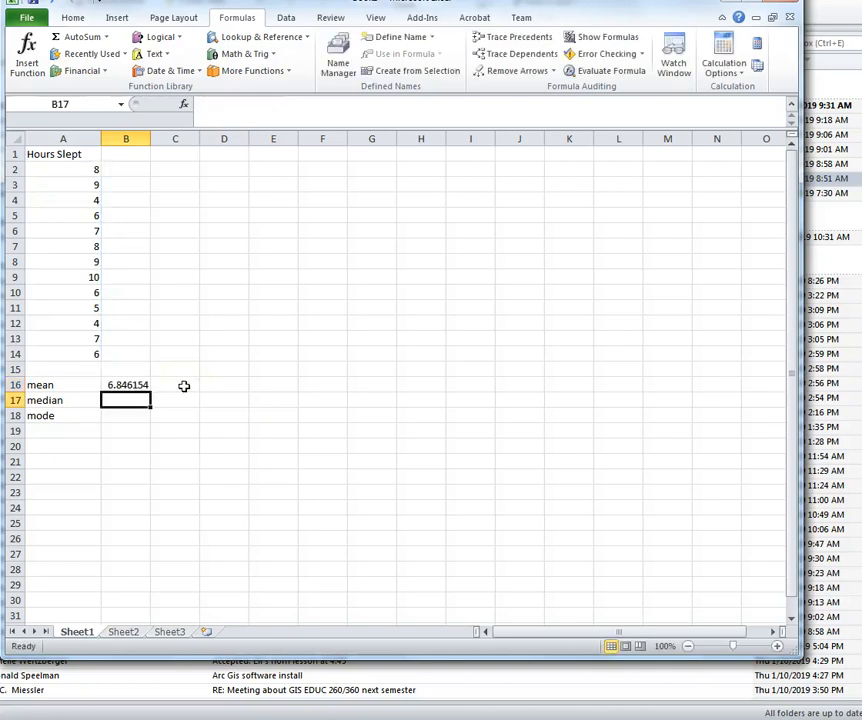
Step: Enter =median(A2:A14) in B17, giving the median 7
{"action": "type", "text": "="}
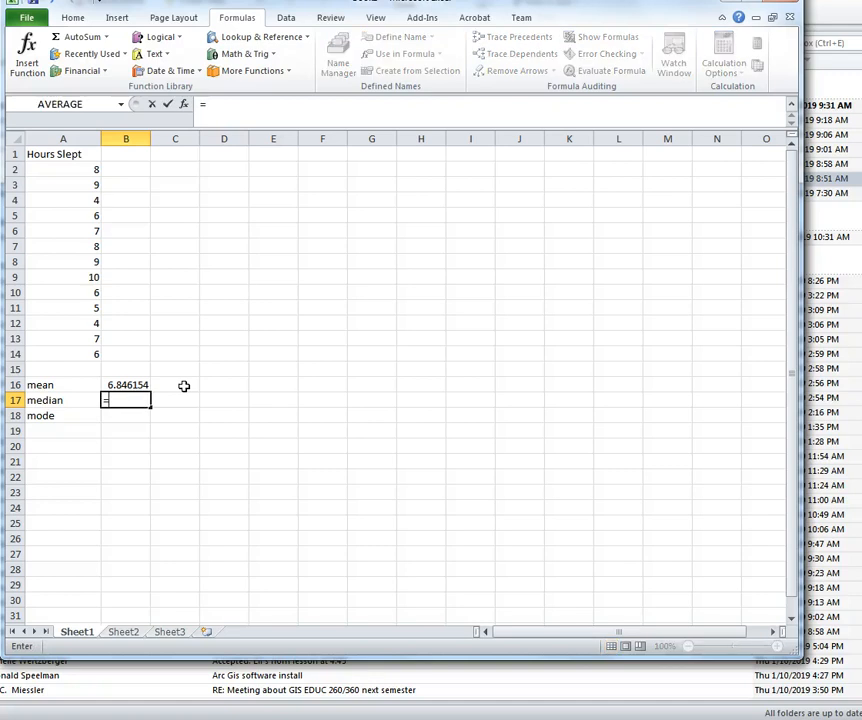
{"action": "type", "text": "me"}
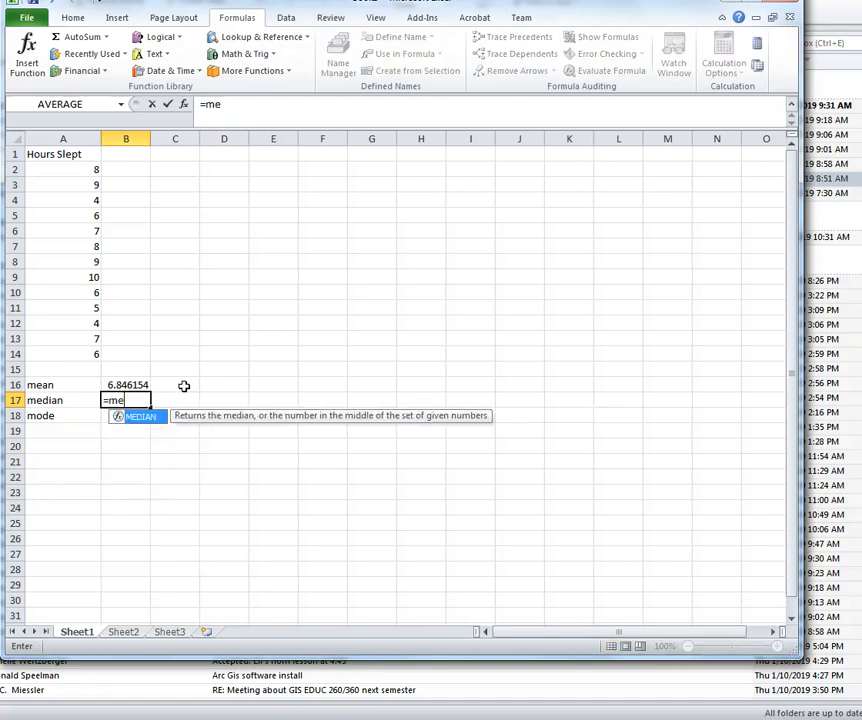
{"action": "type", "text": "dian"}
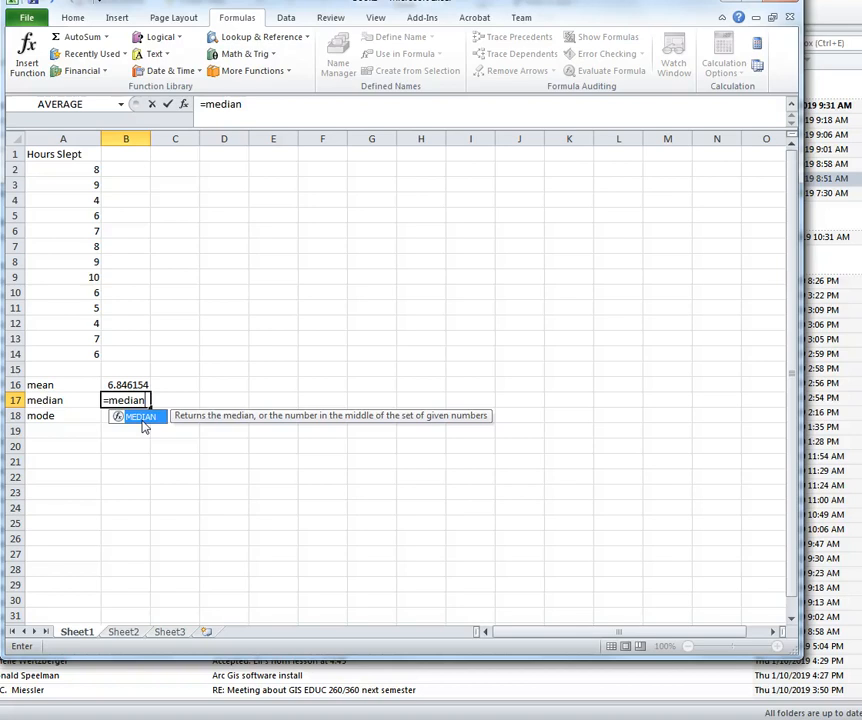
{"action": "type", "text": "("}
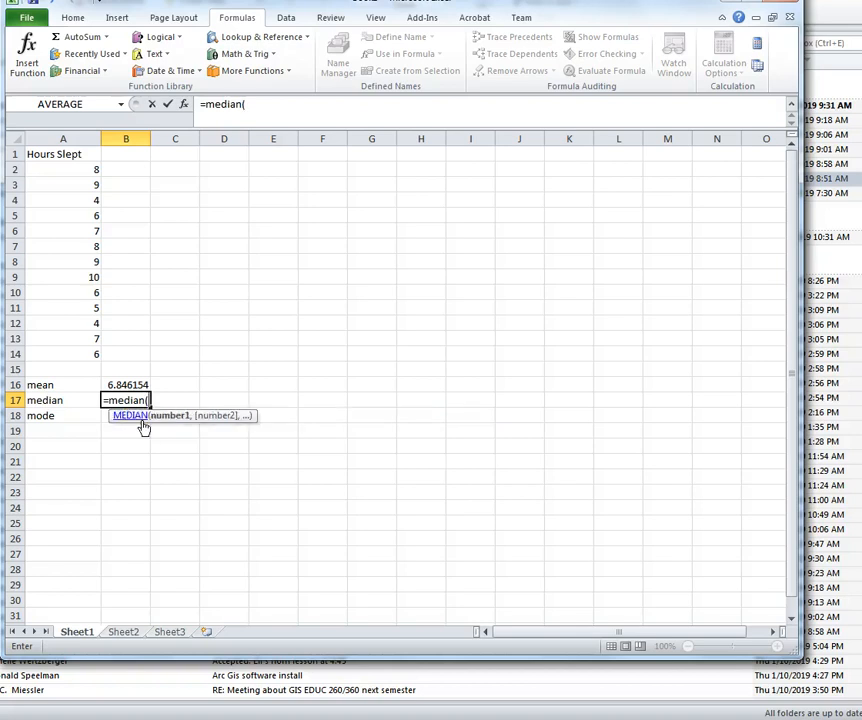
{"action": "left_click_drag", "start_coordinate": [74, 169], "coordinate": [75, 354]}
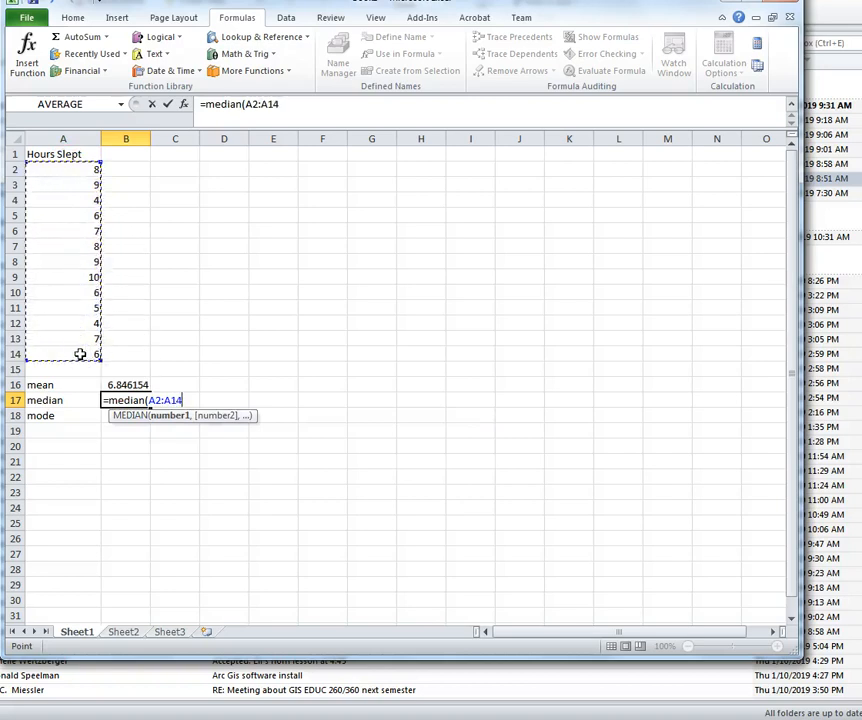
{"action": "type", "text": ")"}
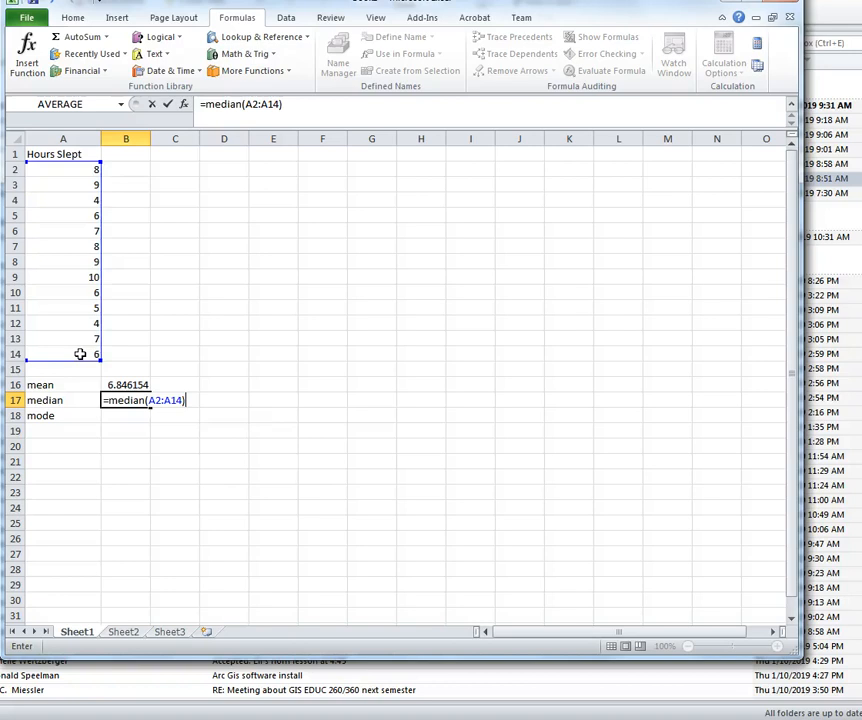
{"action": "key", "text": "Return"}
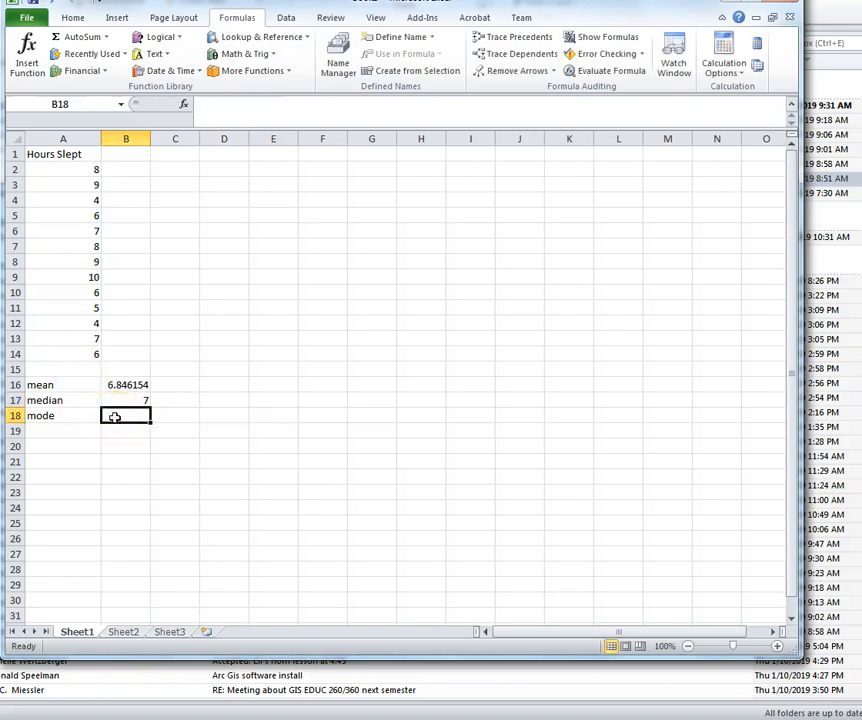
Step: Replace the mistyped entry in B18 with =MODE.SNGL(A2:A14), giving the mode 6
{"action": "type", "text": "mode("}
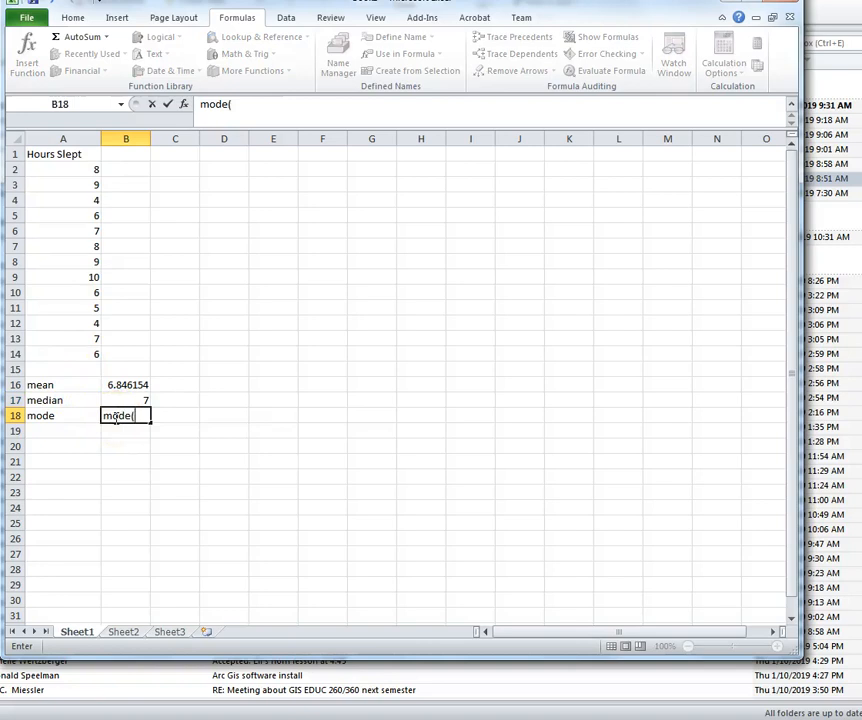
{"action": "key", "text": "BackSpace"}
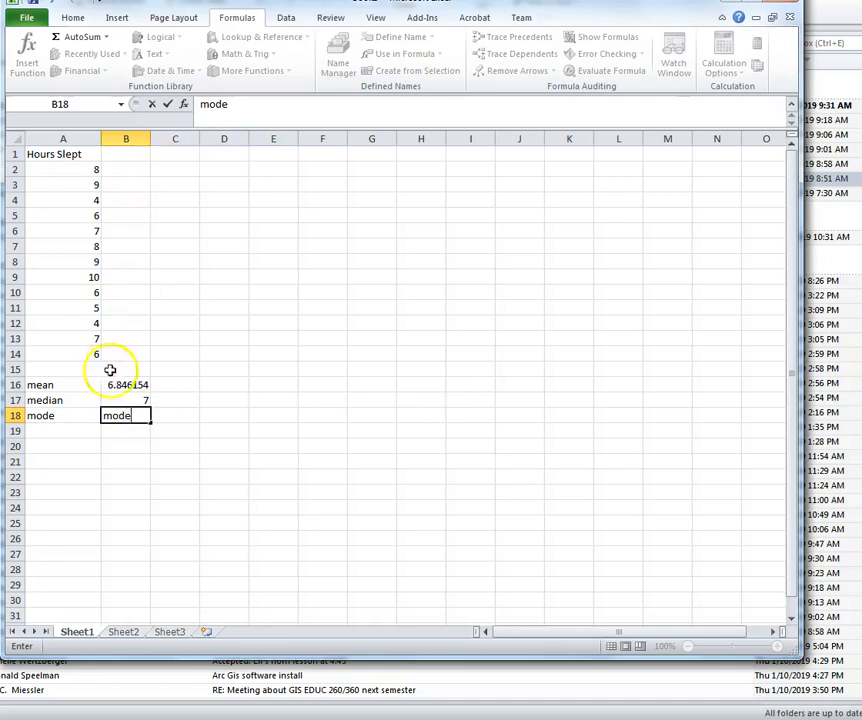
{"action": "key", "text": "BackSpace"}
{"action": "key", "text": "BackSpace"}
{"action": "key", "text": "BackSpace"}
{"action": "key", "text": "BackSpace"}
{"action": "type", "text": "=mode"}
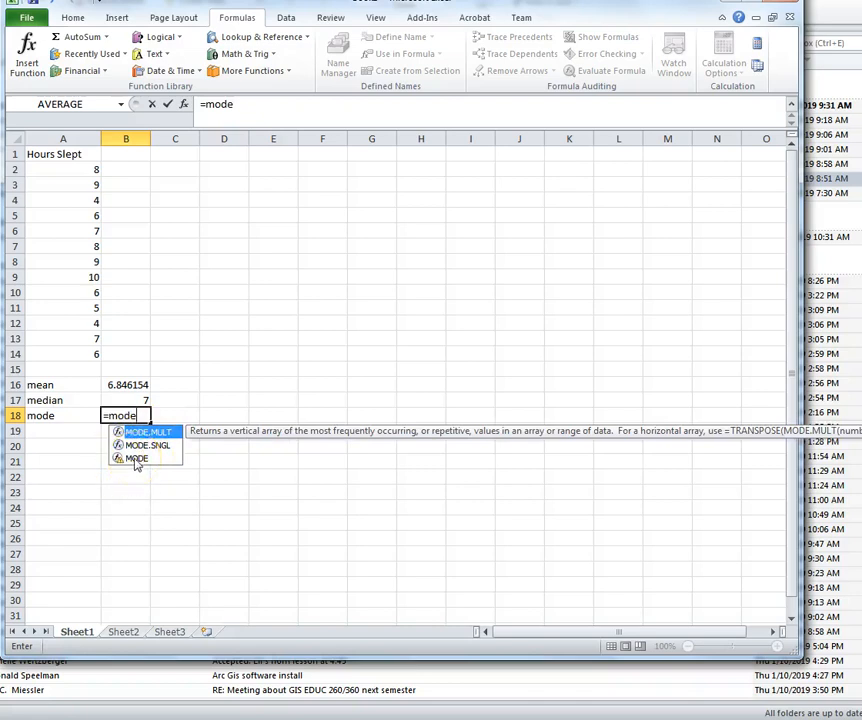
{"action": "left_click", "coordinate": [160, 445]}
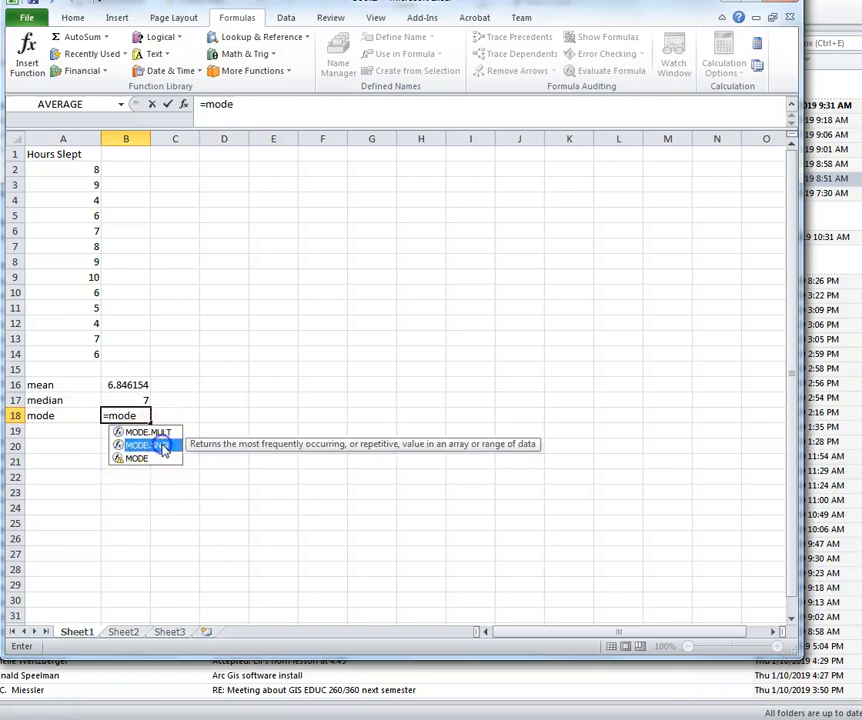
{"action": "left_click", "coordinate": [139, 415]}
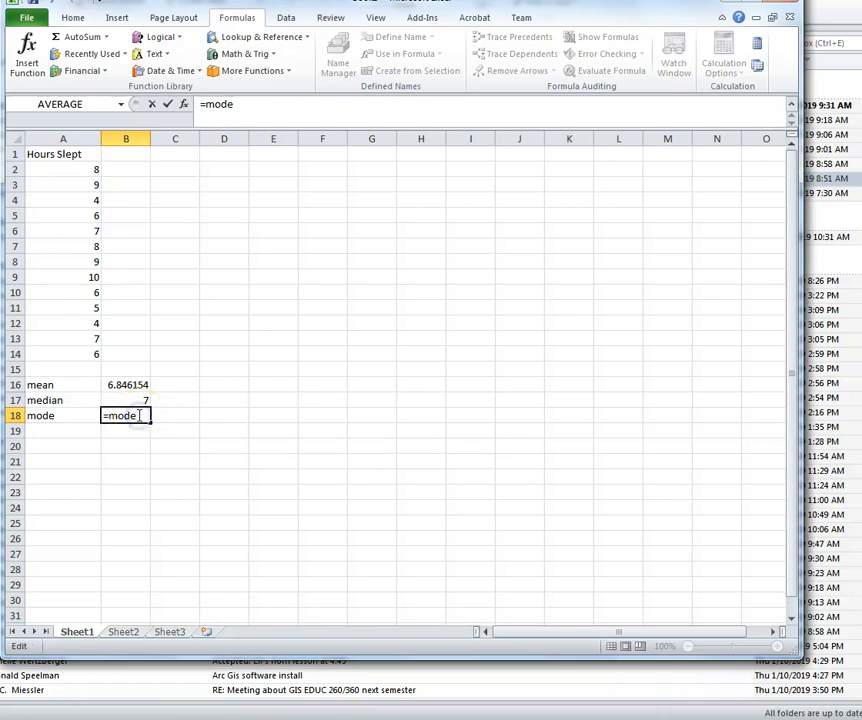
{"action": "type", "text": ".sngl"}
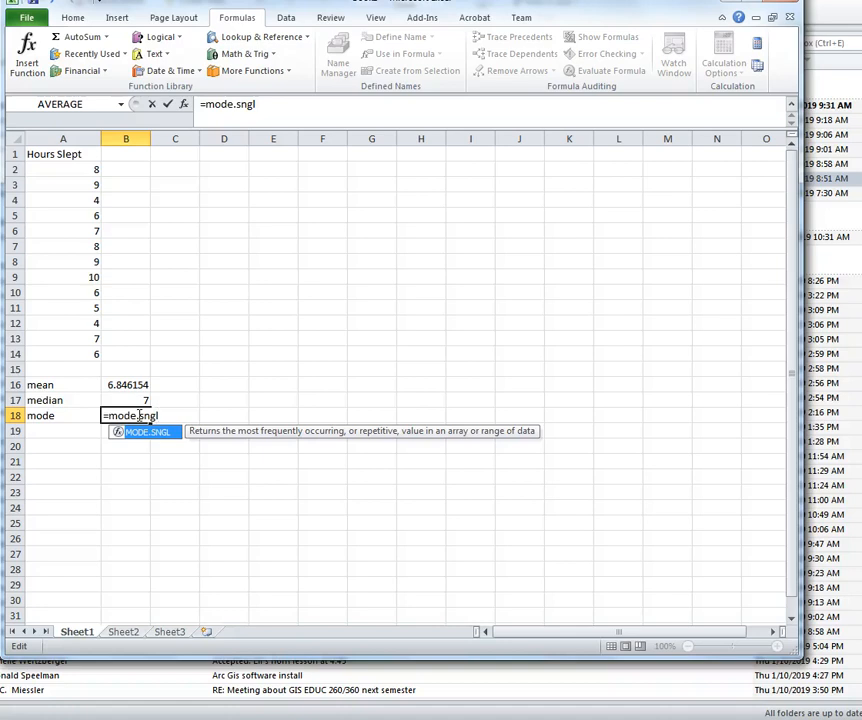
{"action": "type", "text": "("}
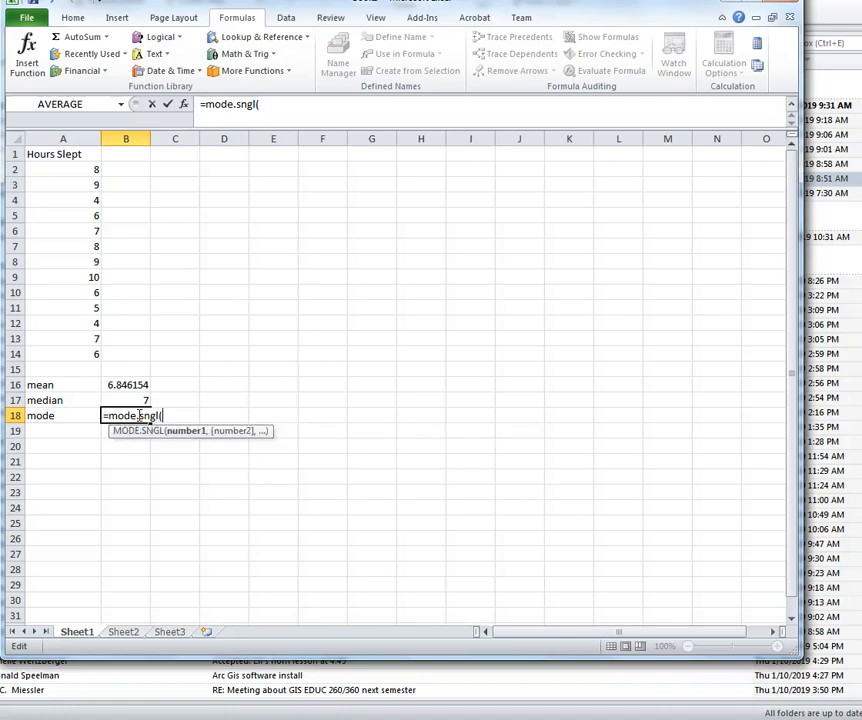
{"action": "left_click", "coordinate": [87, 170]}
{"action": "left_click_drag", "start_coordinate": [87, 170], "coordinate": [94, 356]}
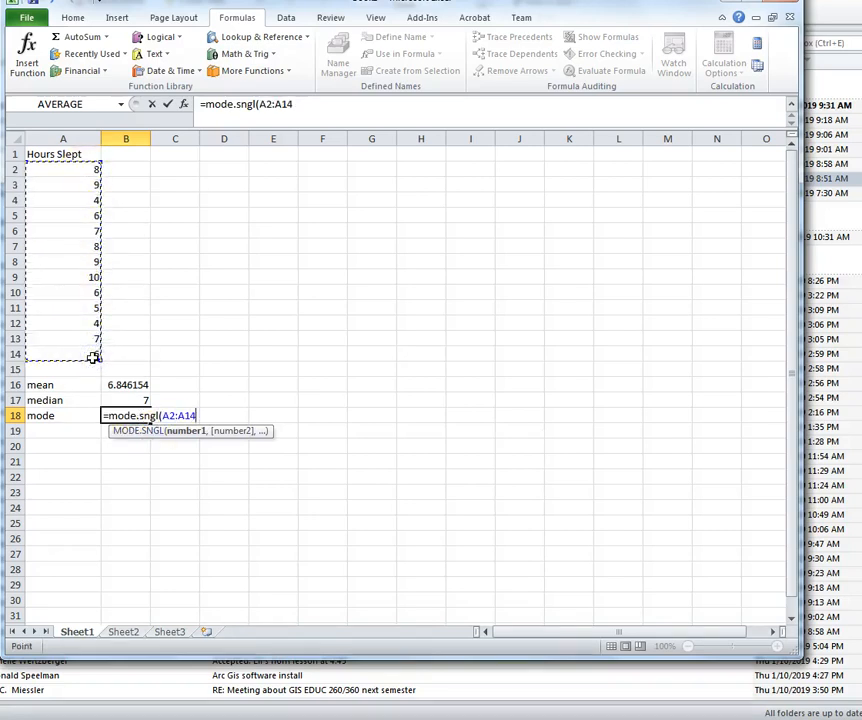
{"action": "type", "text": ")"}
{"action": "key", "text": "Return"}
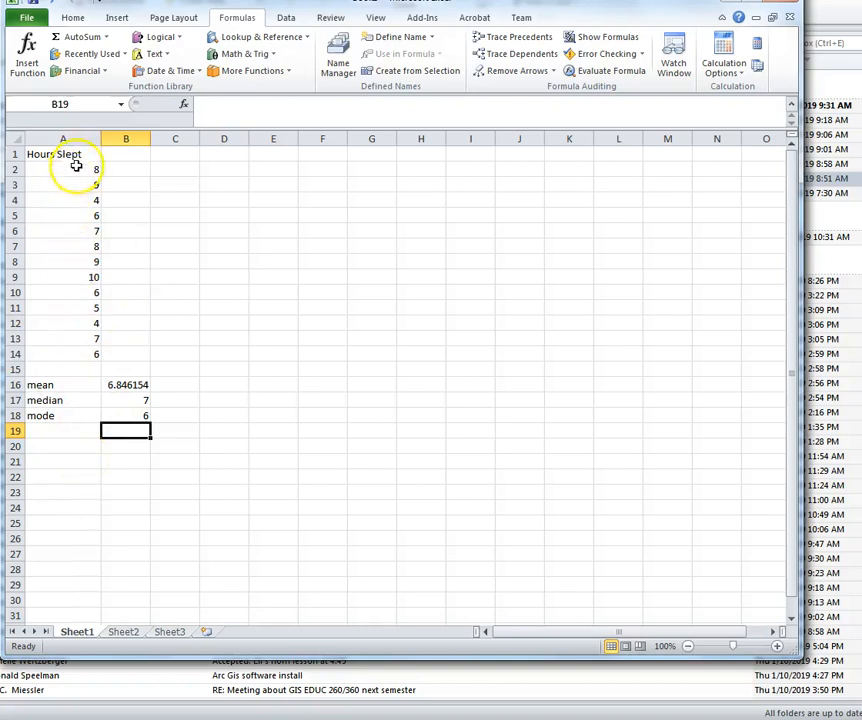
Step: Type the labels minimum, maximum, quartile, quartile2 and quartile into A19:A23
{"action": "left_click", "coordinate": [67, 430]}
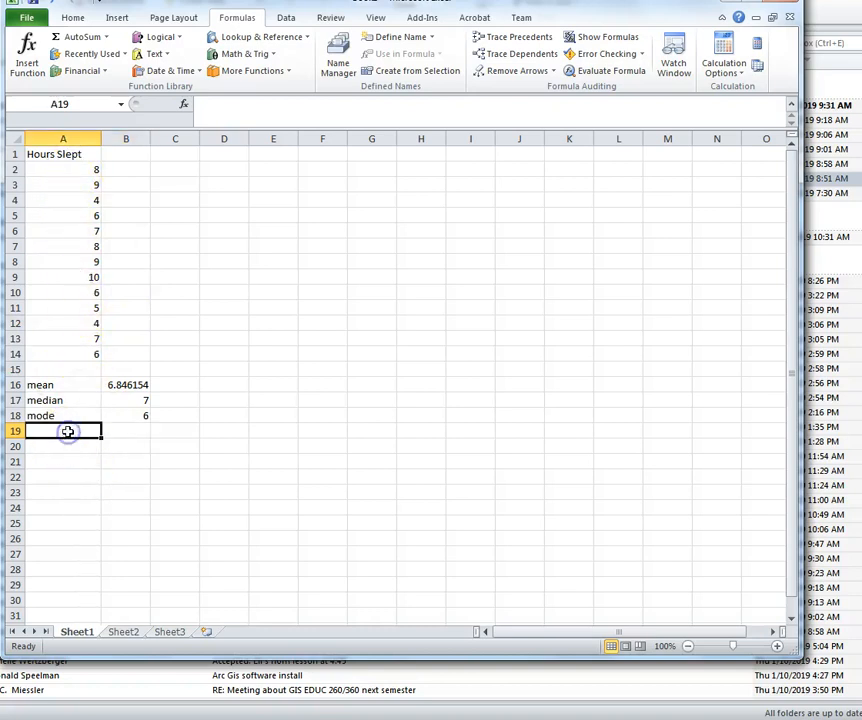
{"action": "type", "text": "minimum"}
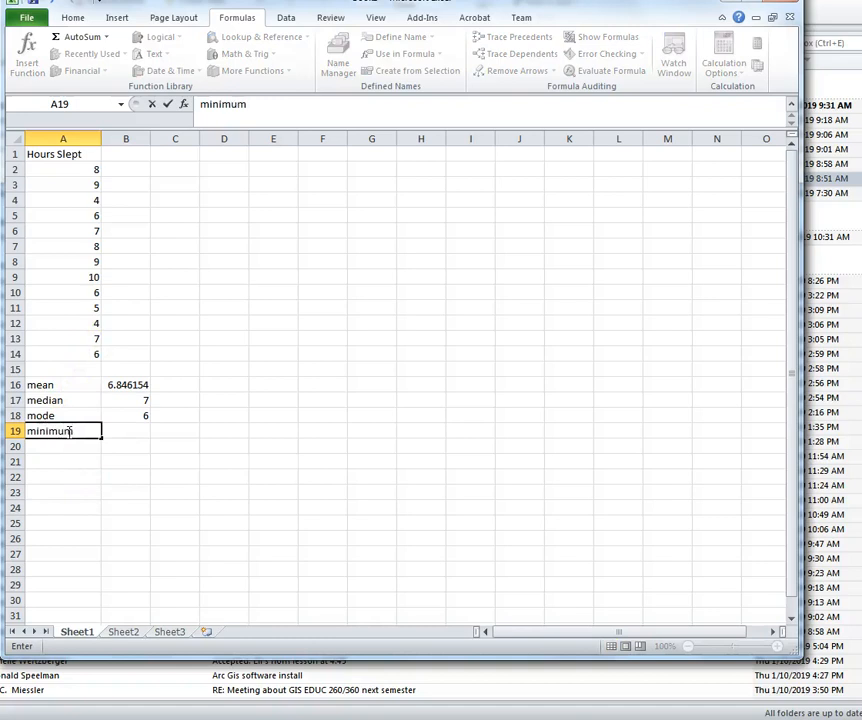
{"action": "key", "text": "Return"}
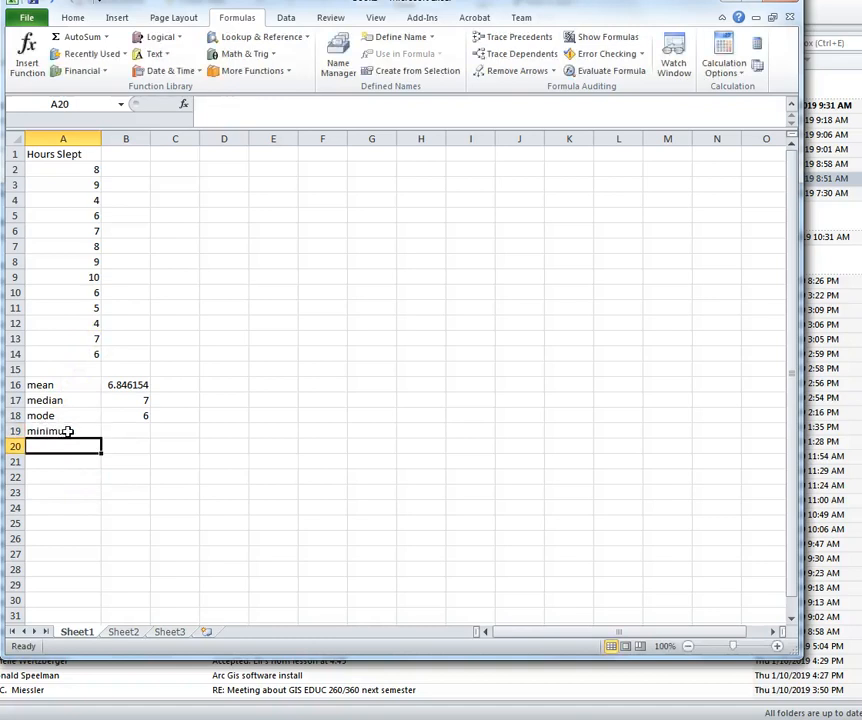
{"action": "type", "text": "maximum"}
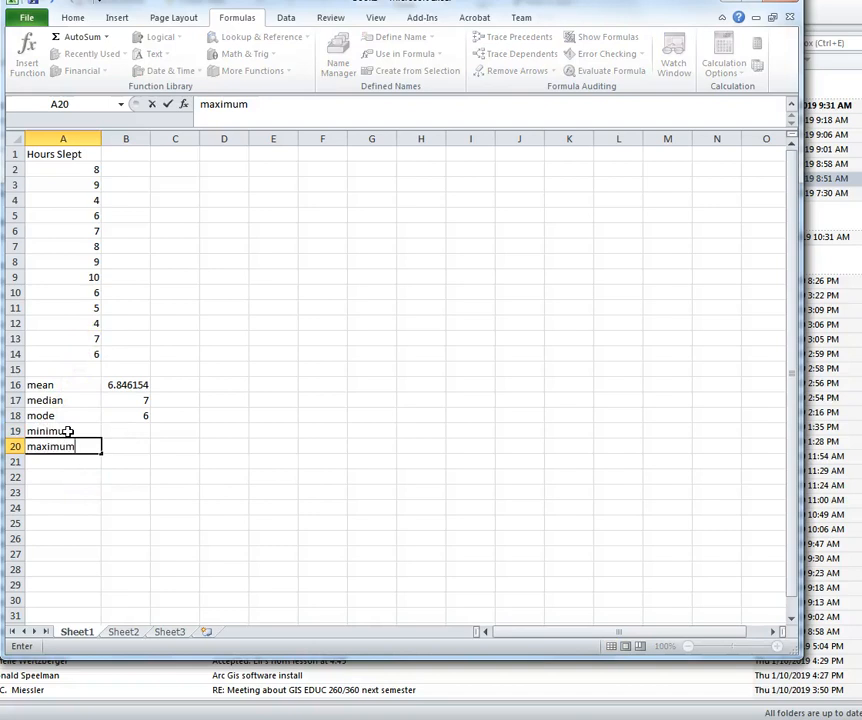
{"action": "key", "text": "Return"}
{"action": "type", "text": "q"}
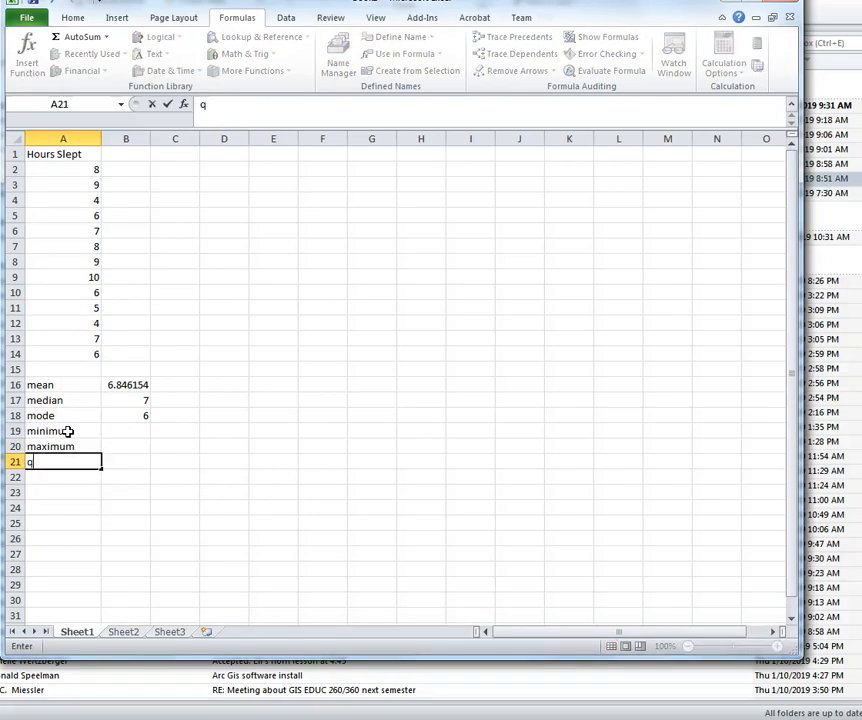
{"action": "type", "text": "uartile"}
{"action": "key", "text": "Return"}
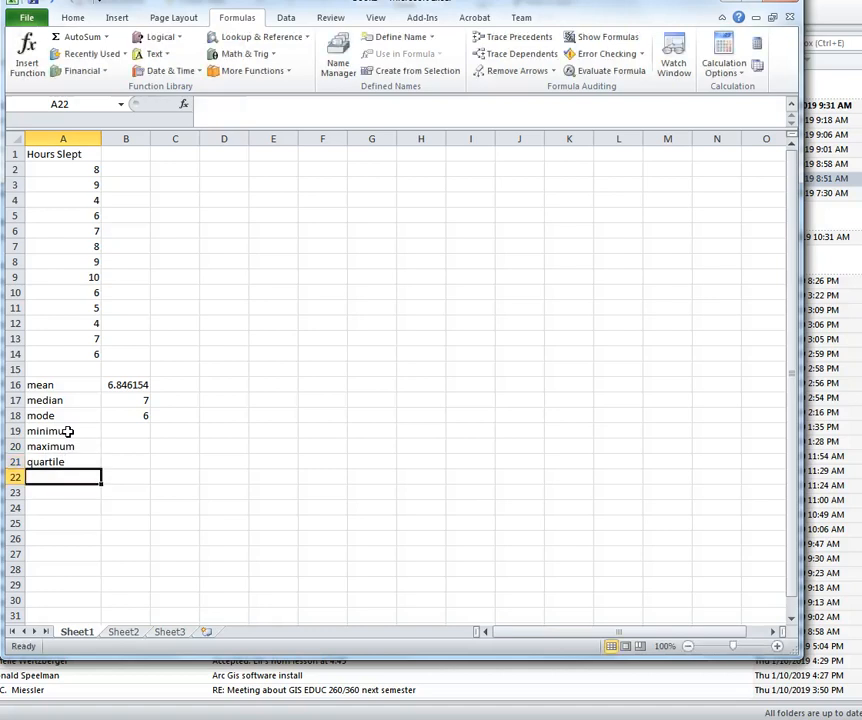
{"action": "type", "text": "quartile2"}
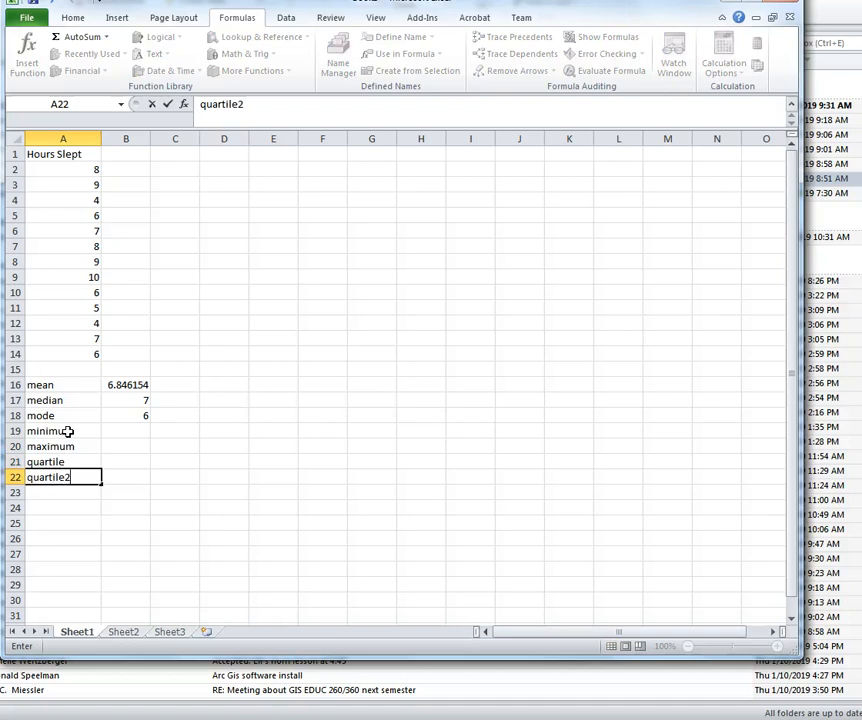
{"action": "left_click", "coordinate": [63, 493]}
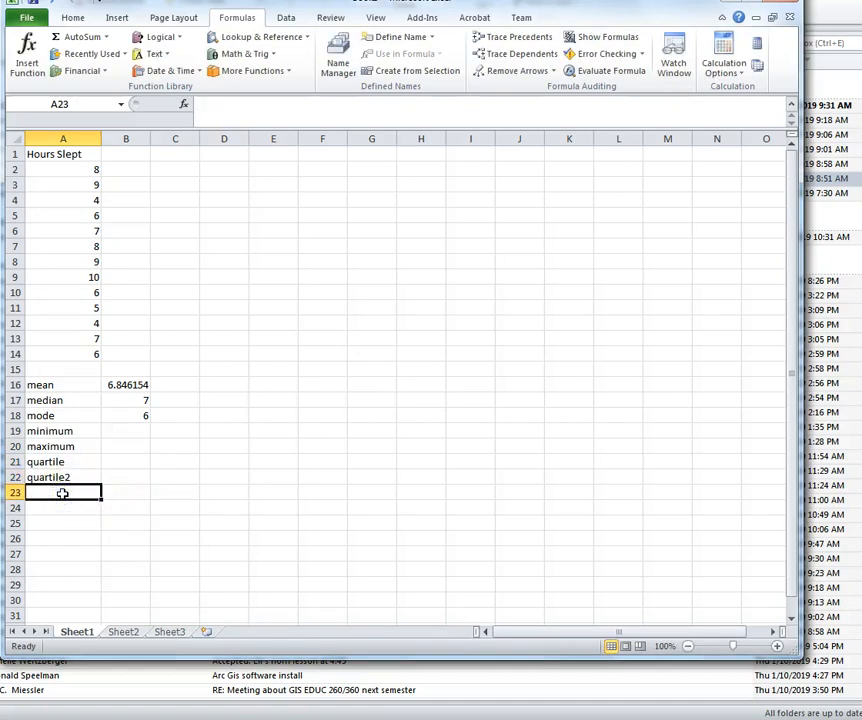
{"action": "type", "text": "quartile"}
{"action": "key", "text": "Return"}
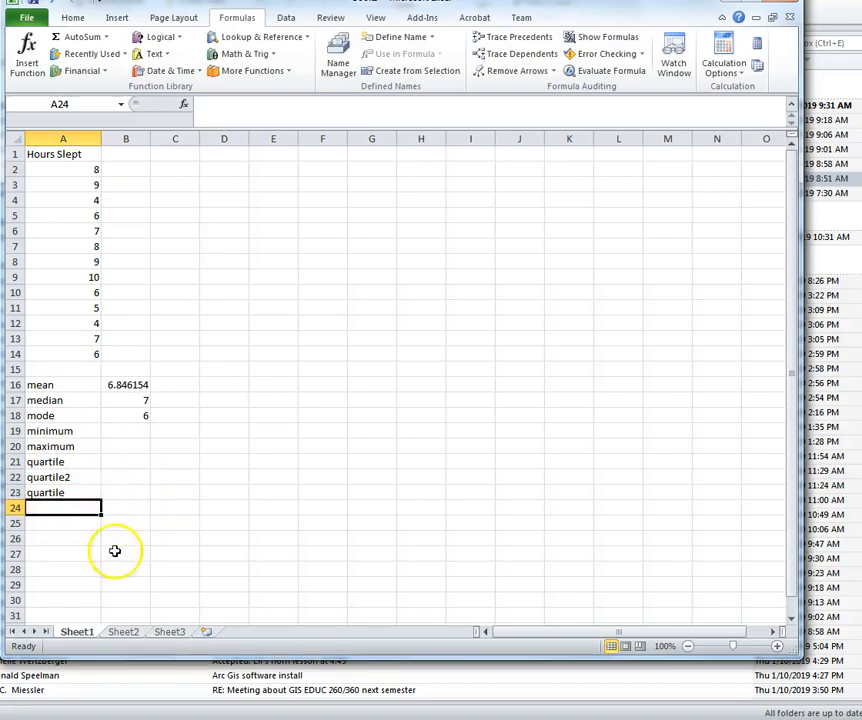
Step: Enter =MIN(A2:A14) in B19, giving the minimum 4
{"action": "left_click", "coordinate": [144, 430]}
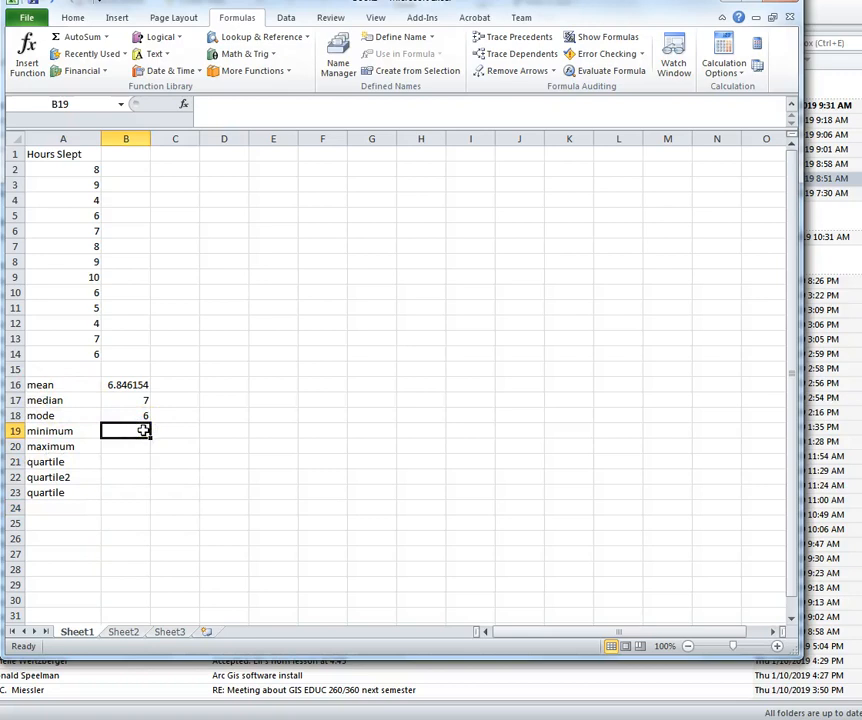
{"action": "type", "text": "="}
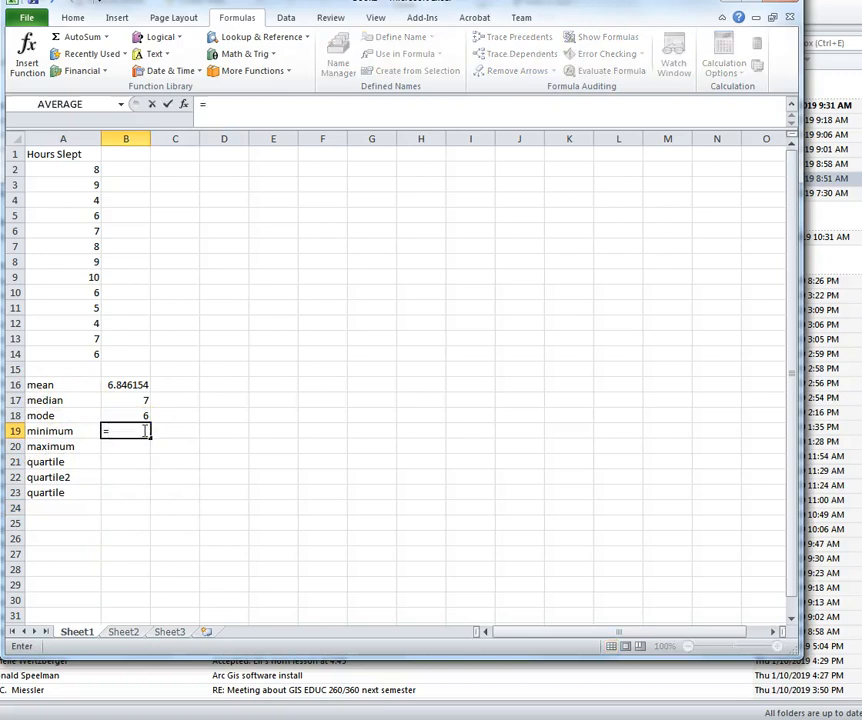
{"action": "type", "text": "mi"}
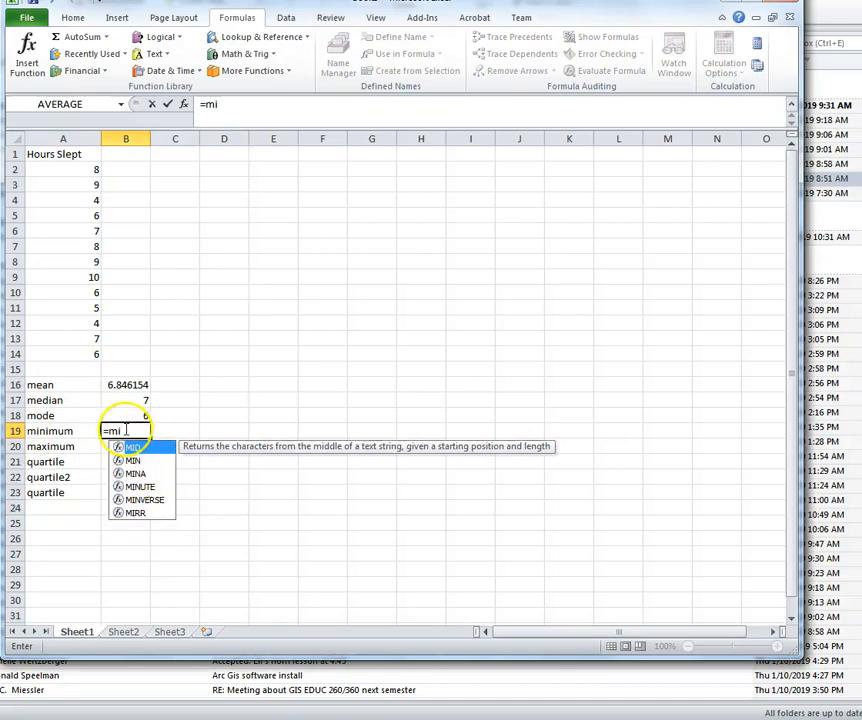
{"action": "type", "text": "m"}
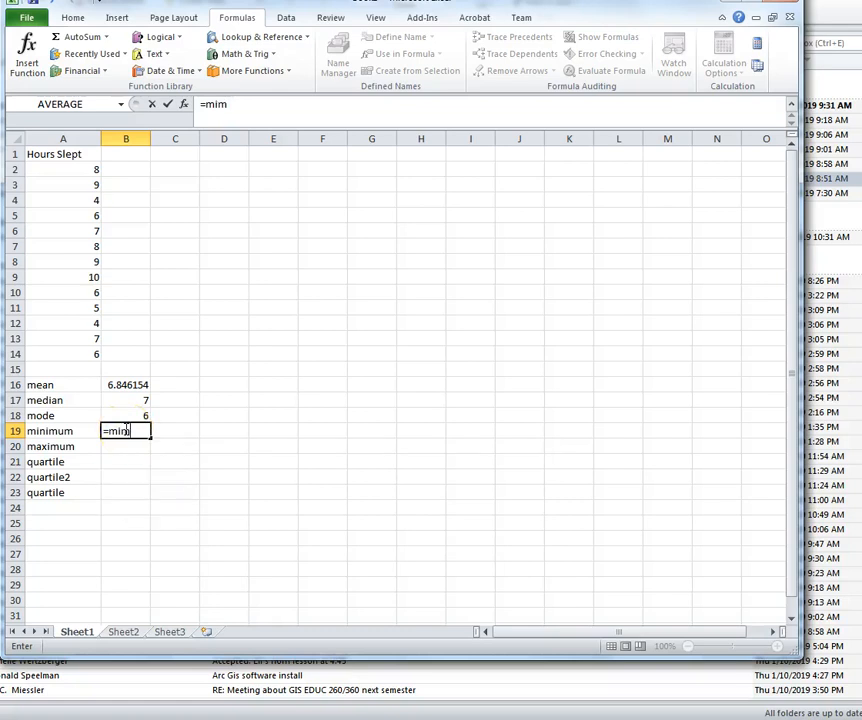
{"action": "key", "text": "BackSpace"}
{"action": "type", "text": "n"}
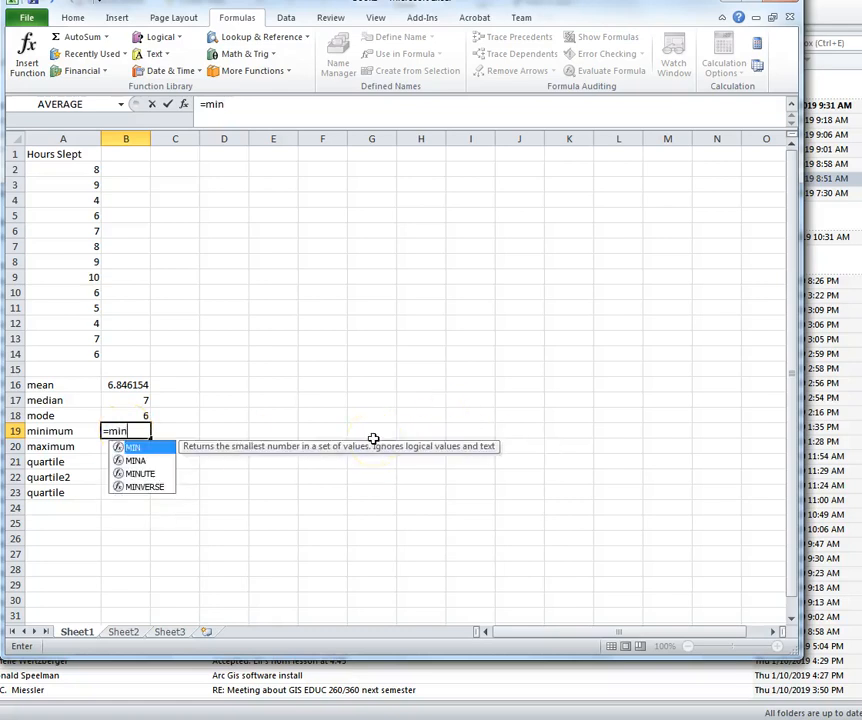
{"action": "type", "text": "("}
{"action": "left_click_drag", "start_coordinate": [71, 173], "coordinate": [73, 350]}
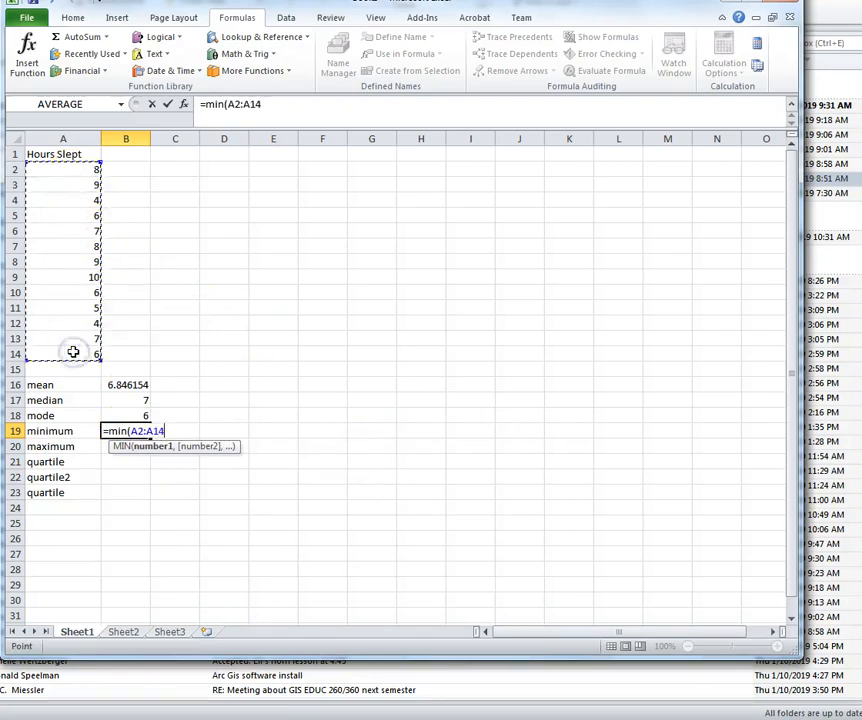
{"action": "type", "text": ")"}
{"action": "key", "text": "Return"}
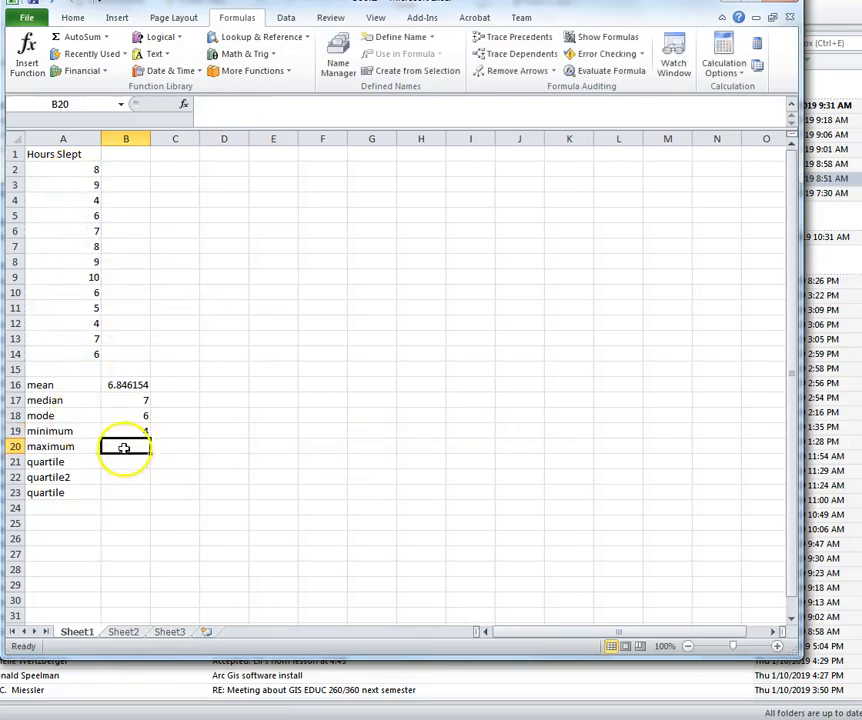
Step: Enter =MAX(A2:A14) in B20, giving the maximum 10
{"action": "type", "text": "=max"}
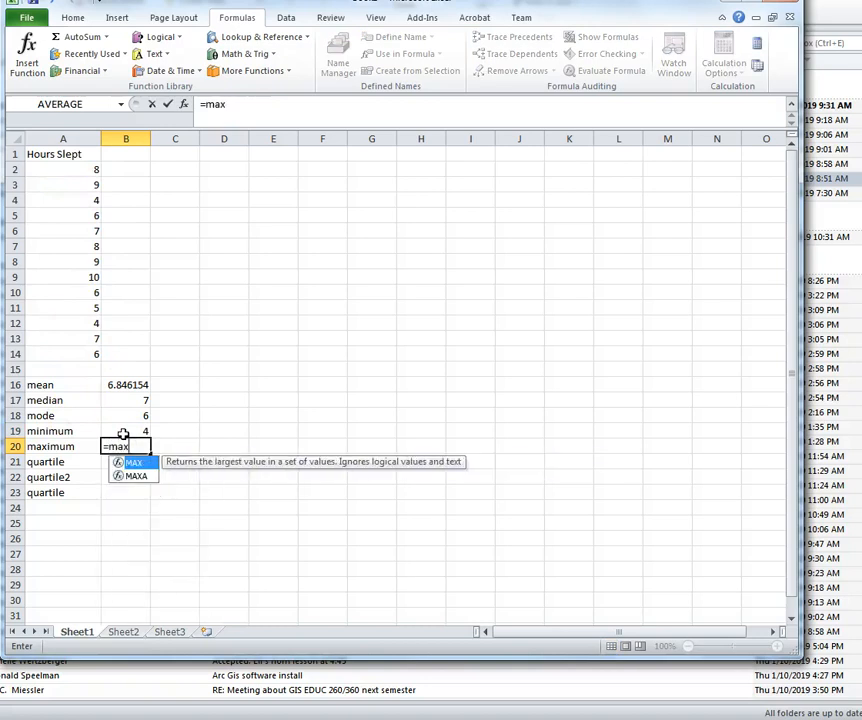
{"action": "type", "text": "("}
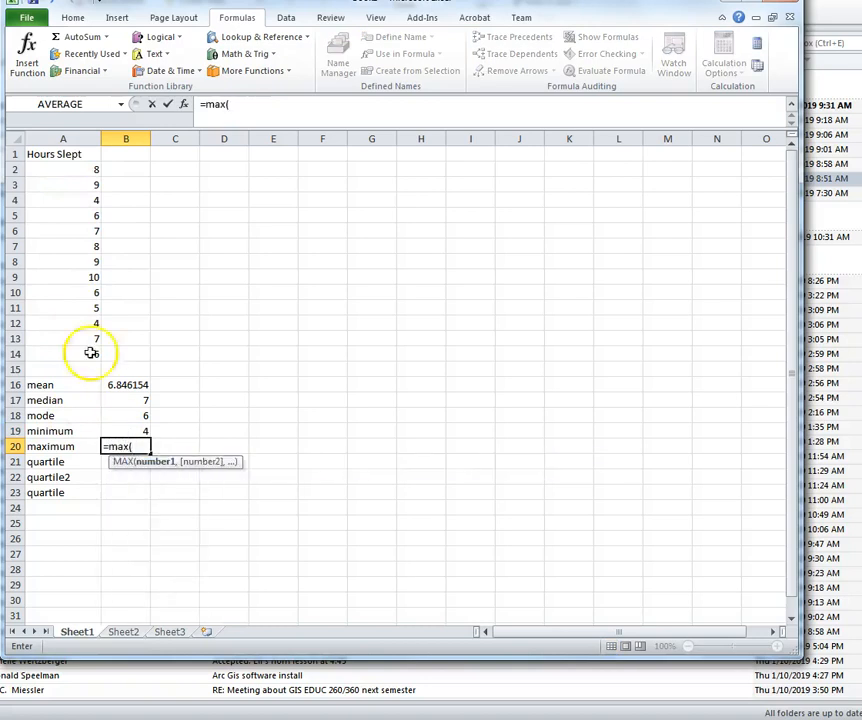
{"action": "left_click_drag", "start_coordinate": [94, 171], "coordinate": [73, 360]}
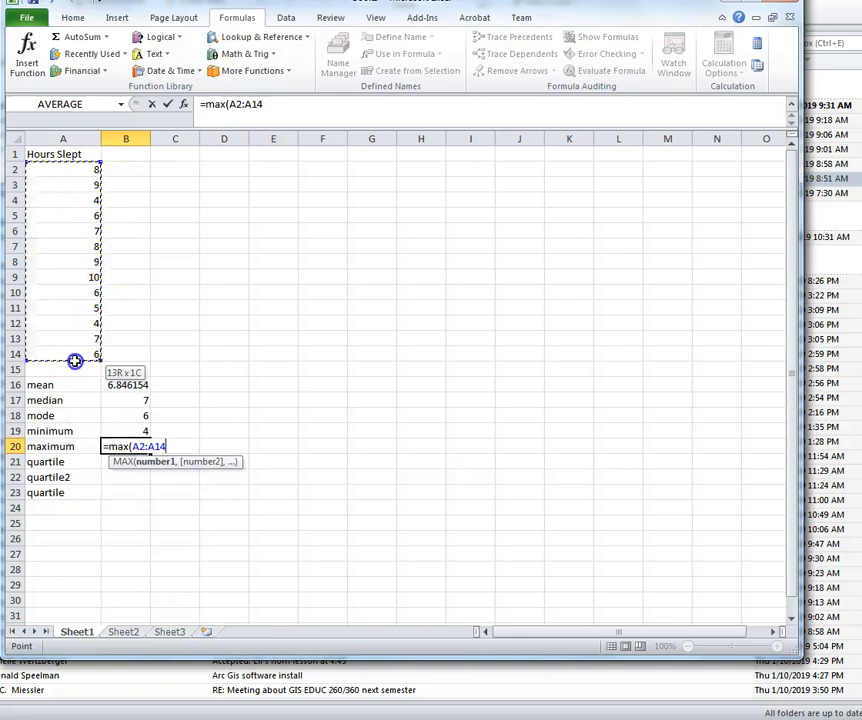
{"action": "type", "text": ")"}
{"action": "key", "text": "Return"}
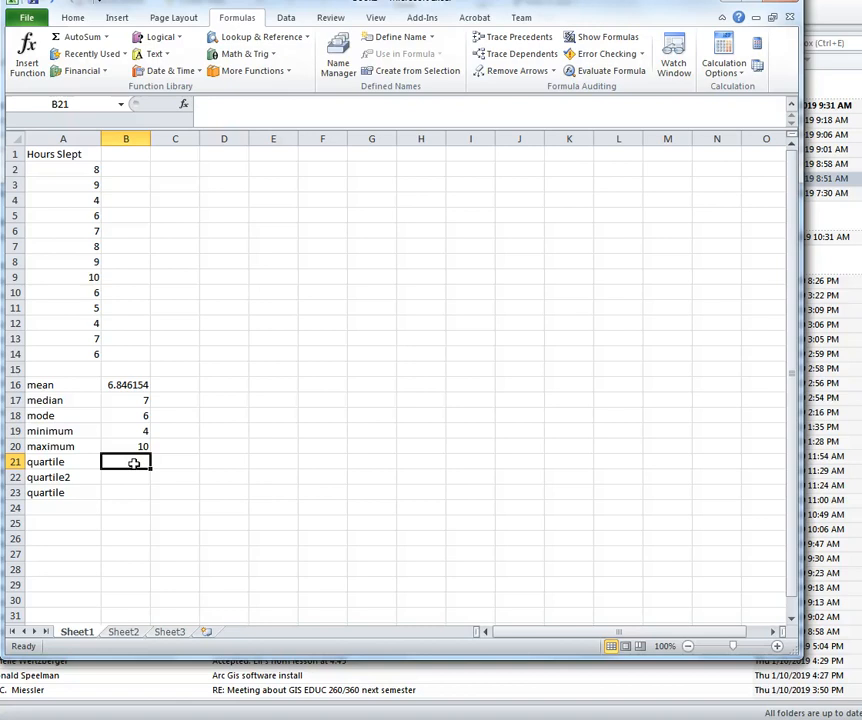
Step: Type =quartile.inc(A2:A14, 1 into B21 for the first quartile
{"action": "type", "text": "=qua"}
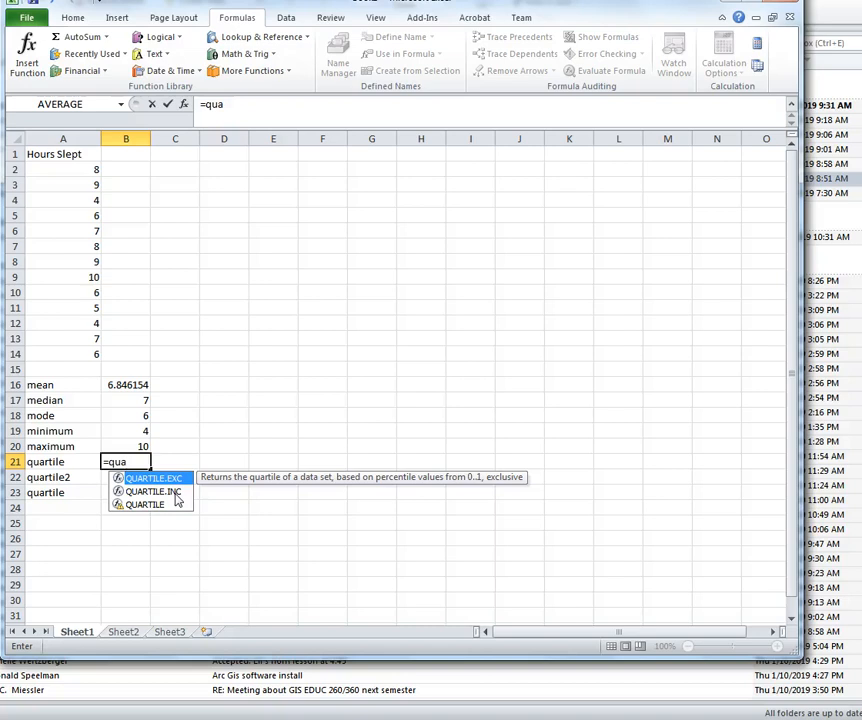
{"action": "left_click", "coordinate": [176, 496]}
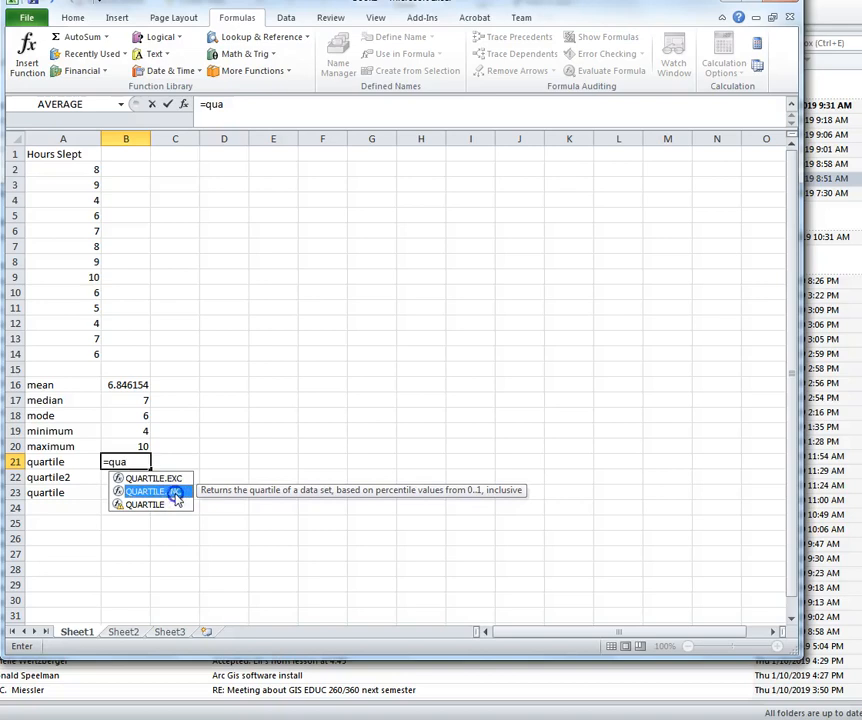
{"action": "left_click", "coordinate": [135, 461]}
{"action": "type", "text": "rtile"}
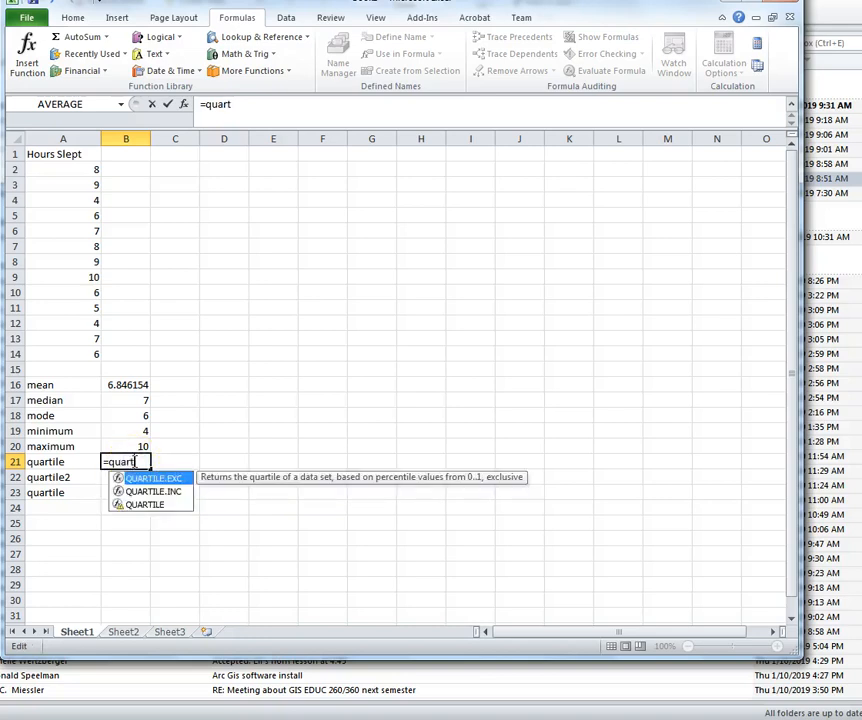
{"action": "key", "text": "BackSpace"}
{"action": "key", "text": "BackSpace"}
{"action": "key", "text": "BackSpace"}
{"action": "type", "text": "ile.inc("}
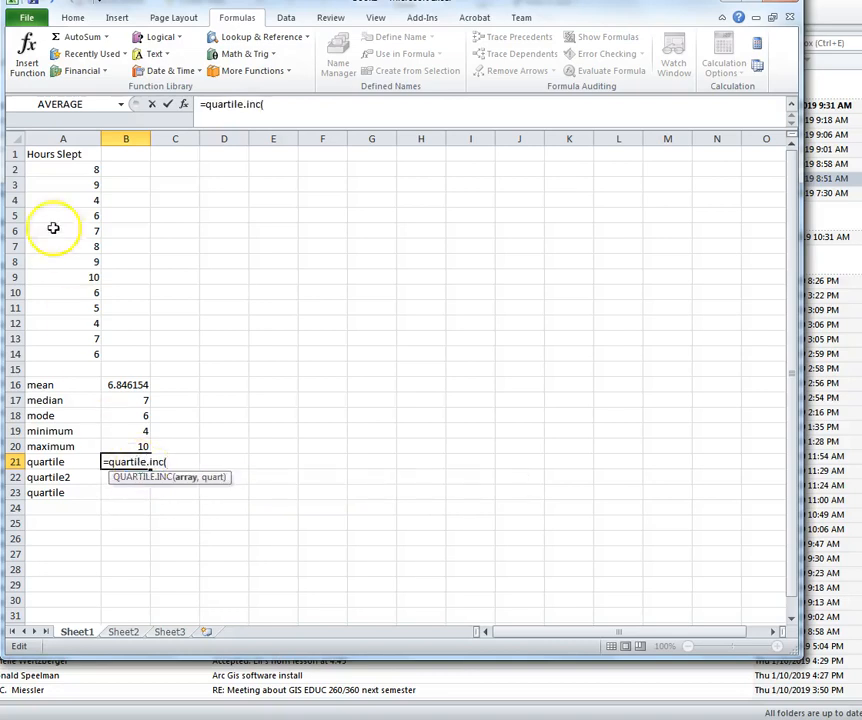
{"action": "left_click_drag", "start_coordinate": [69, 169], "coordinate": [69, 348]}
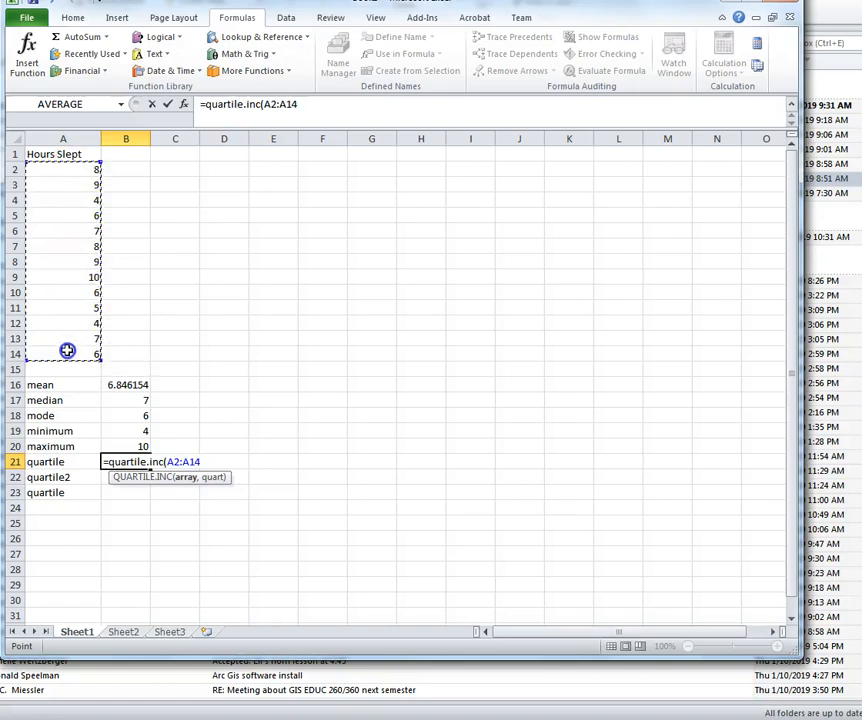
{"action": "type", "text": ","}
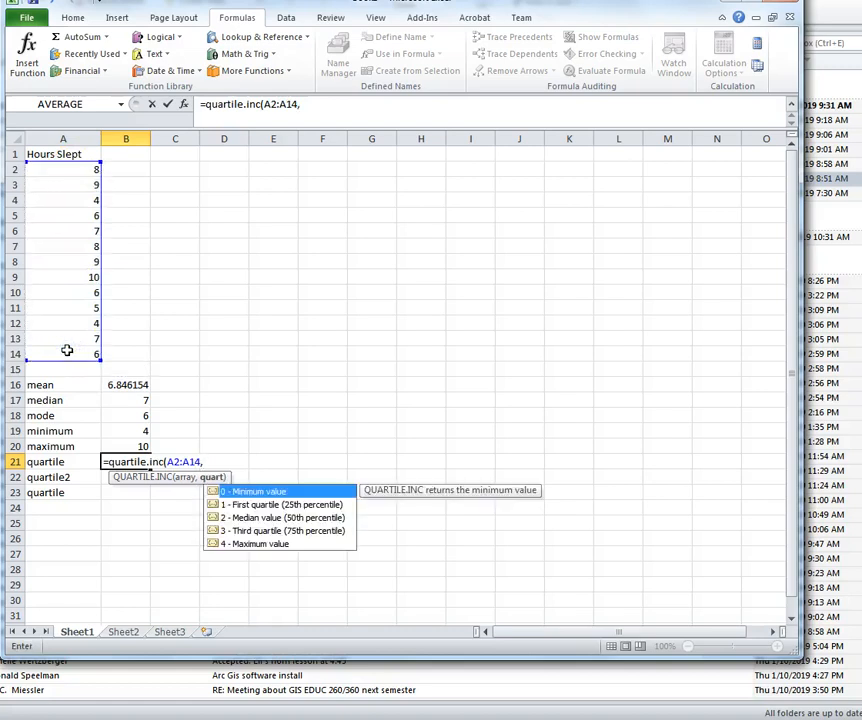
{"action": "type", "text": " 1"}
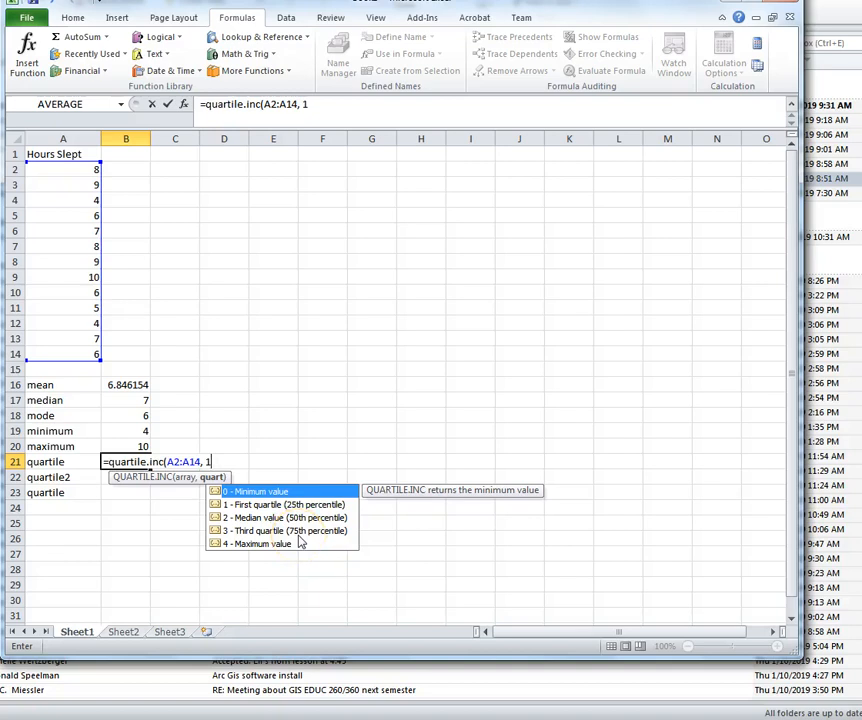
Step: Close the first-quartile formula, then enter =quartile.inc(A2:A14, 2) in B22, giving 7
{"action": "type", "text": ")"}
{"action": "key", "text": "Return"}
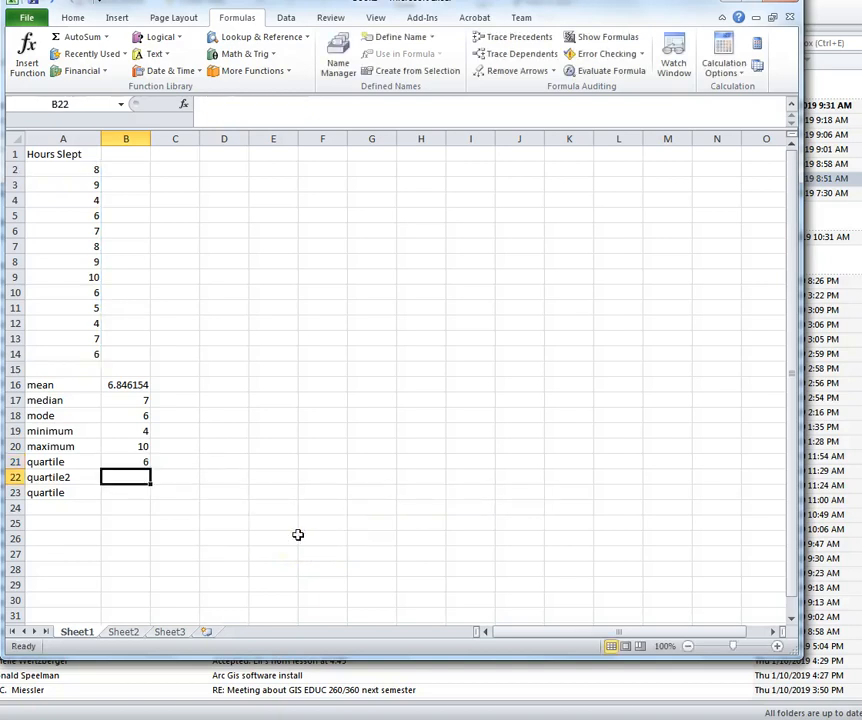
{"action": "type", "text": "="}
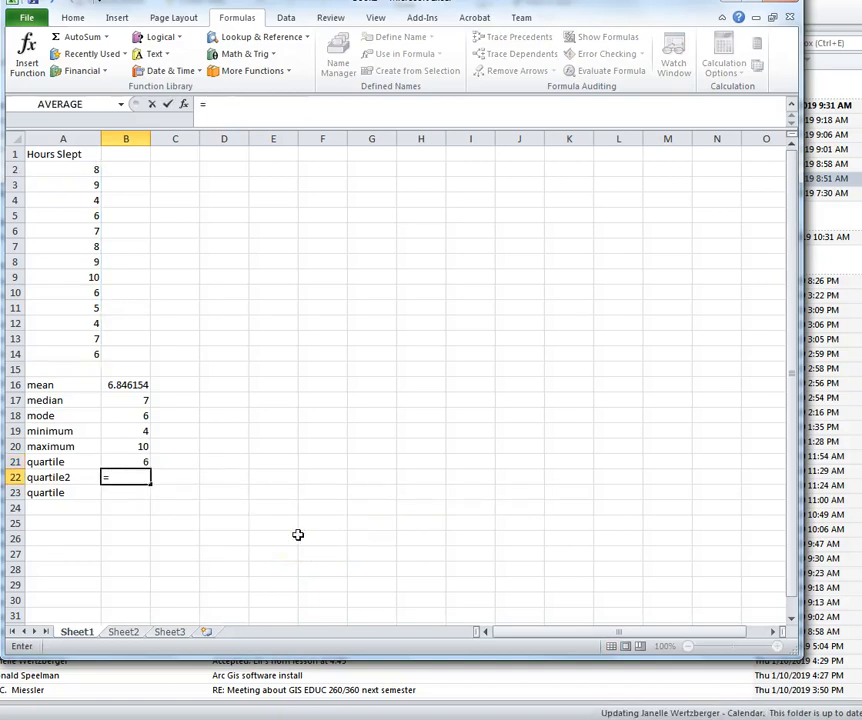
{"action": "type", "text": "quartile"}
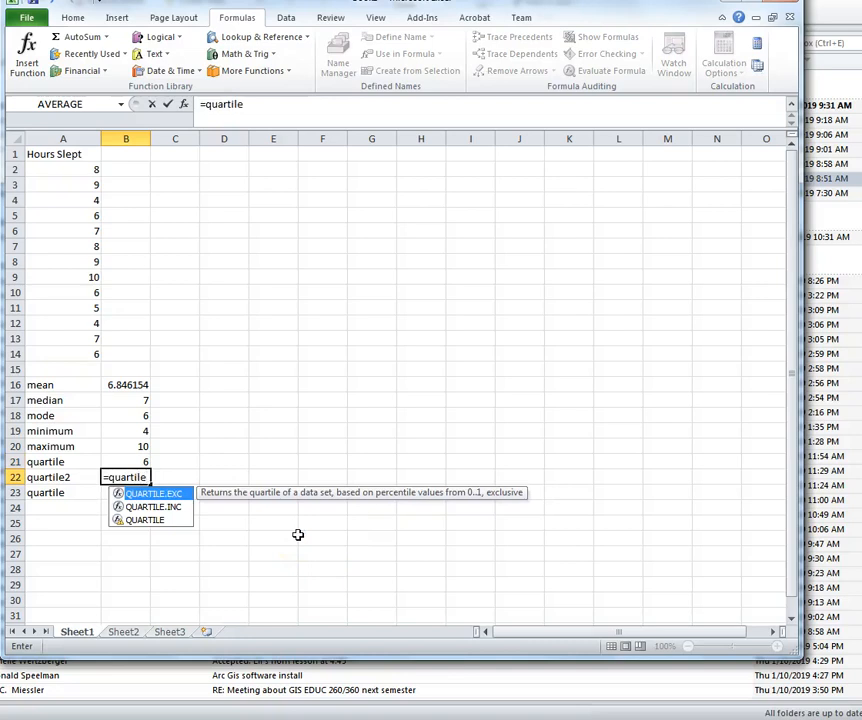
{"action": "type", "text": ".inc"}
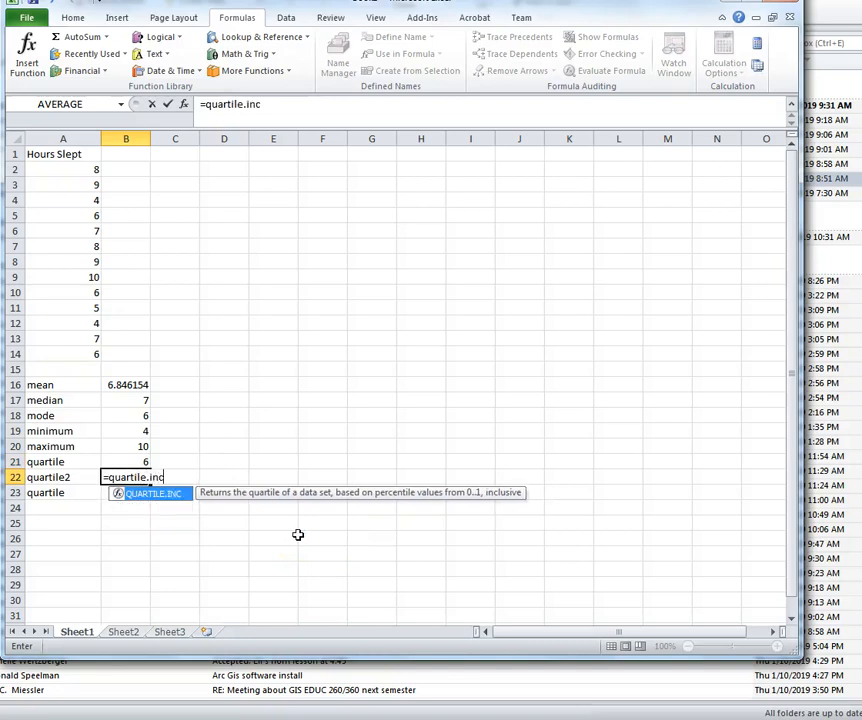
{"action": "type", "text": "("}
{"action": "left_click_drag", "start_coordinate": [92, 167], "coordinate": [72, 352]}
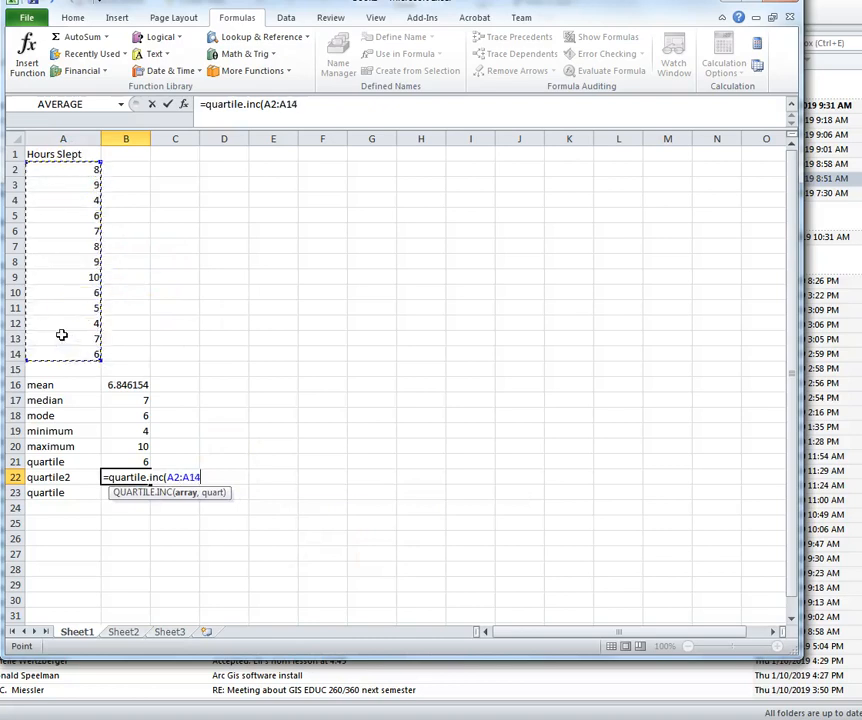
{"action": "type", "text": ","}
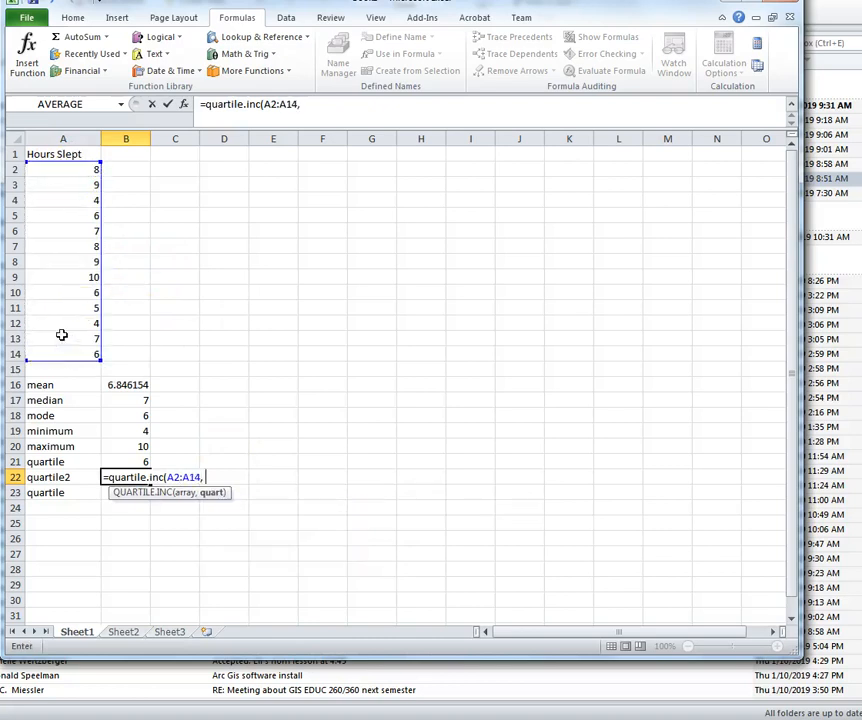
{"action": "type", "text": " 2)"}
{"action": "key", "text": "Return"}
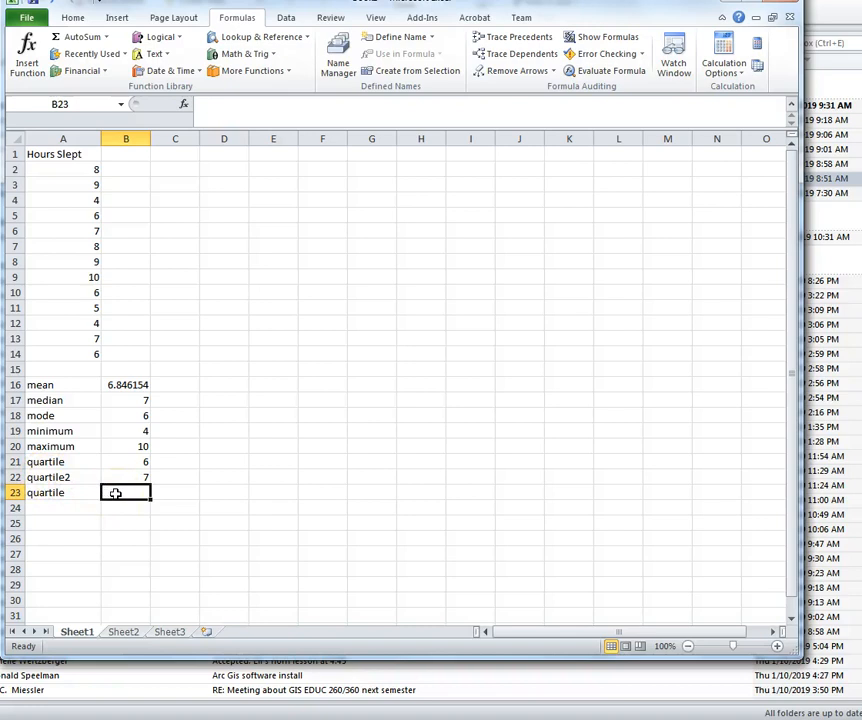
Step: Enter =quartile.inc(A2:A14, 3) in B23 for the third quartile, 8
{"action": "type", "text": "=qua"}
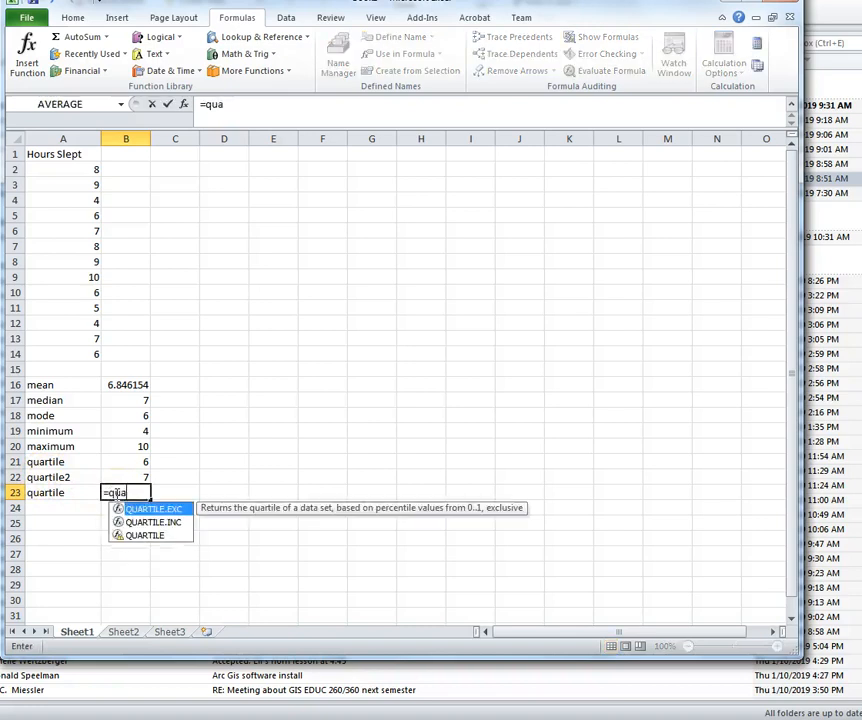
{"action": "type", "text": "rtile.inc("}
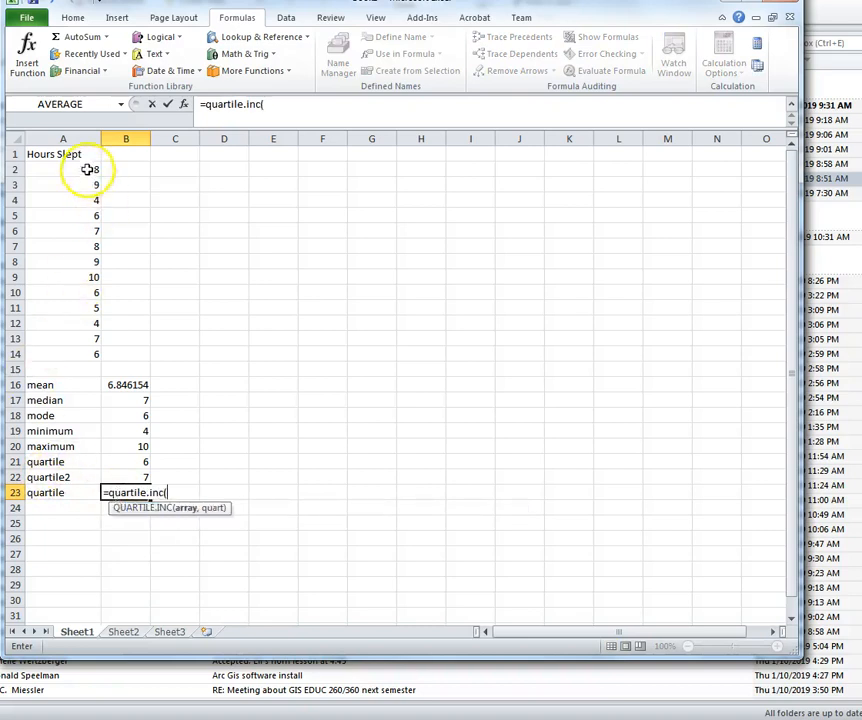
{"action": "left_click_drag", "start_coordinate": [91, 168], "coordinate": [72, 357]}
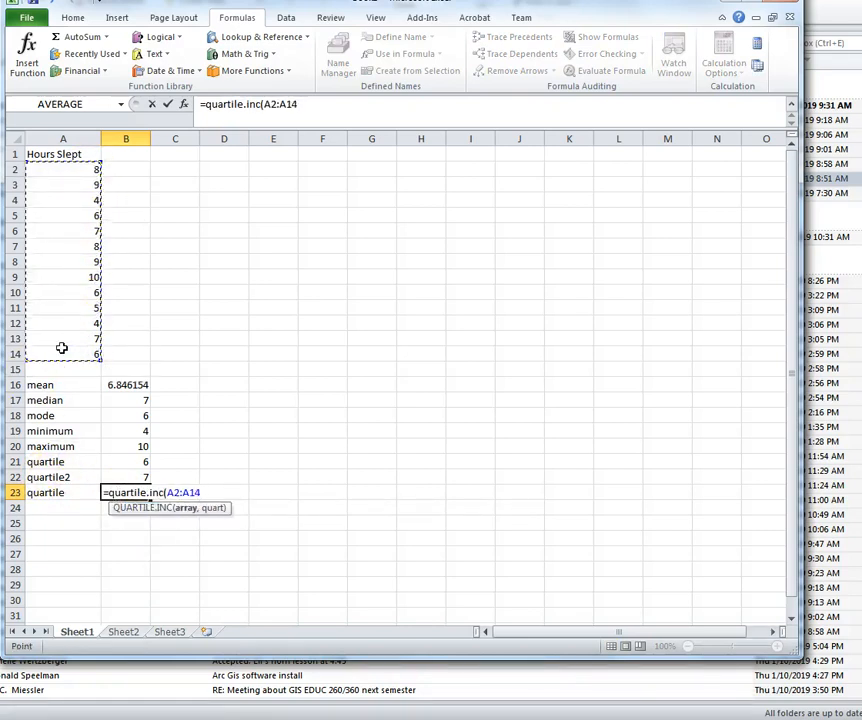
{"action": "type", "text": ", 3)"}
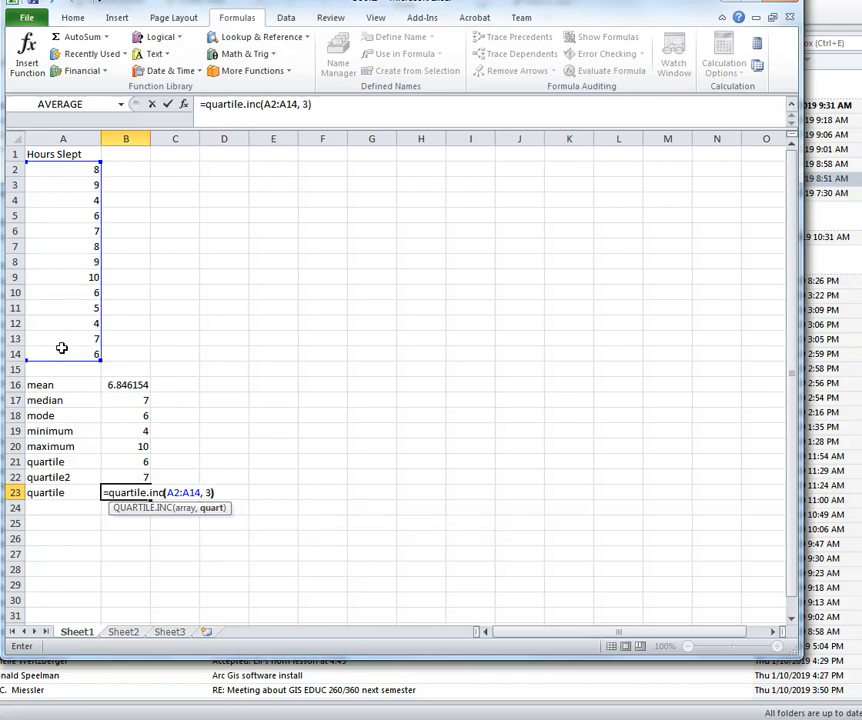
{"action": "key", "text": "Return"}
{"action": "left_click", "coordinate": [49, 513]}
Step: Label A24 quartile4 and enter =quartile.inc(A2:A14,4) in B24, giving 10
{"action": "type", "text": "quart"}
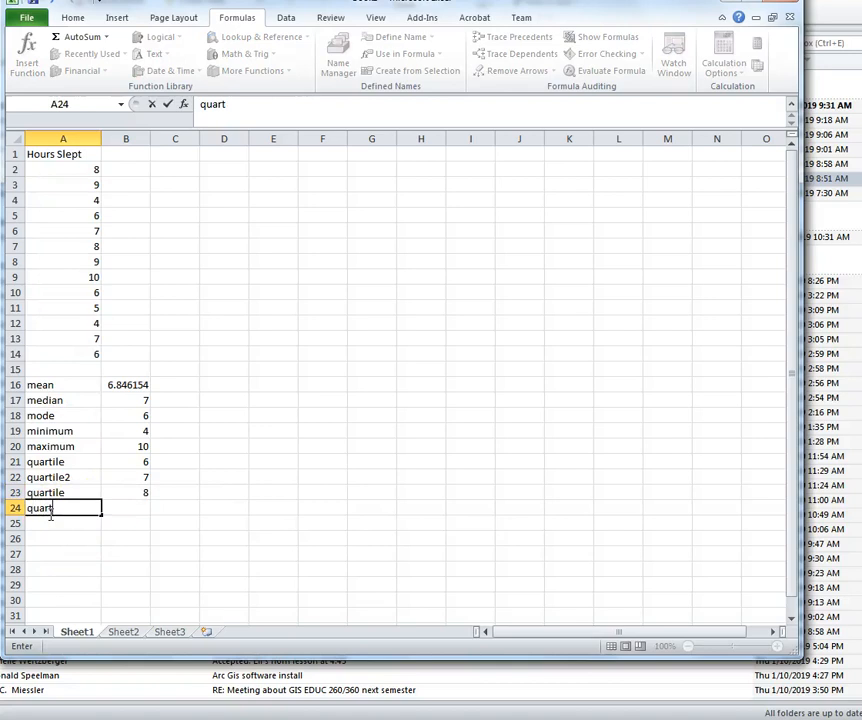
{"action": "type", "text": "ile4"}
{"action": "left_click", "coordinate": [130, 508]}
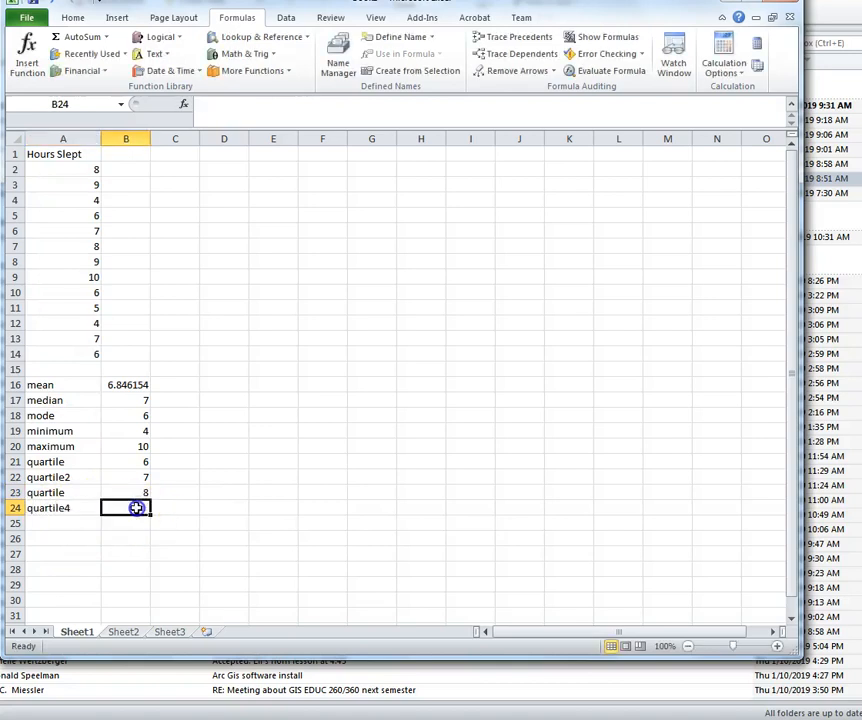
{"action": "type", "text": "=qu"}
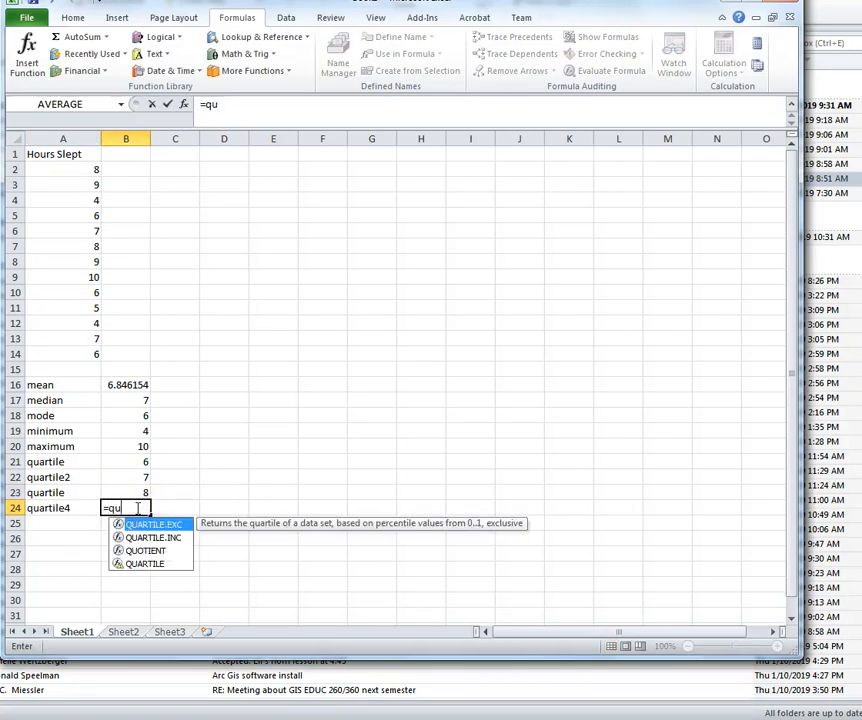
{"action": "type", "text": "artile"}
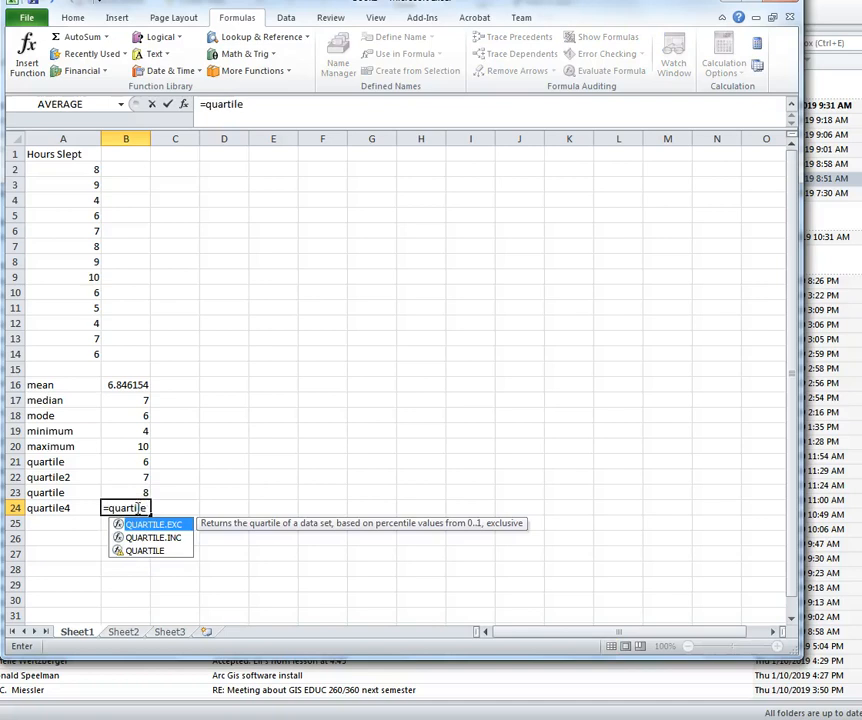
{"action": "type", "text": ".inc("}
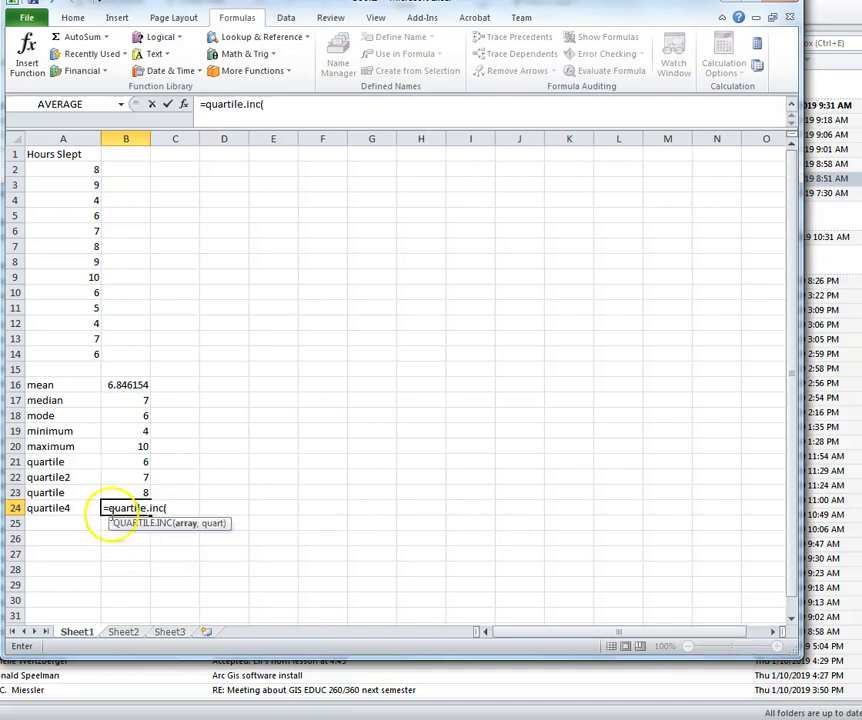
{"action": "left_click_drag", "start_coordinate": [73, 173], "coordinate": [77, 348]}
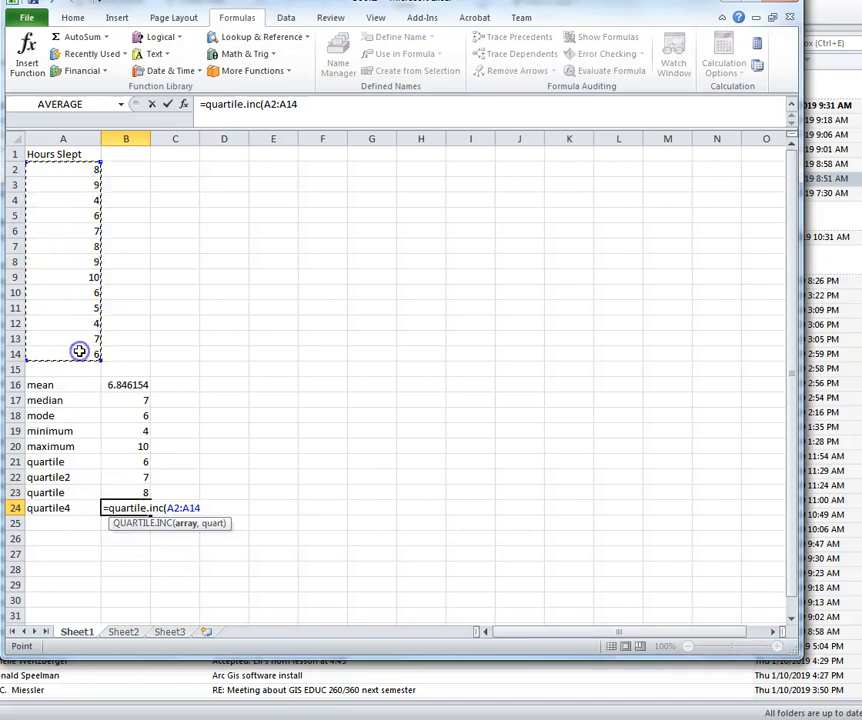
{"action": "type", "text": ",4)"}
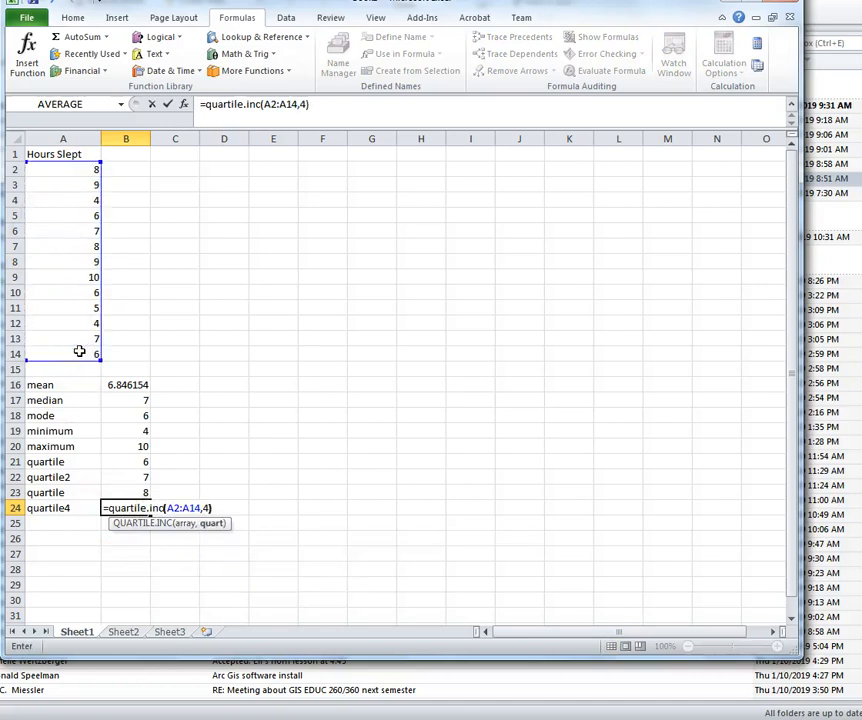
{"action": "key", "text": "Return"}
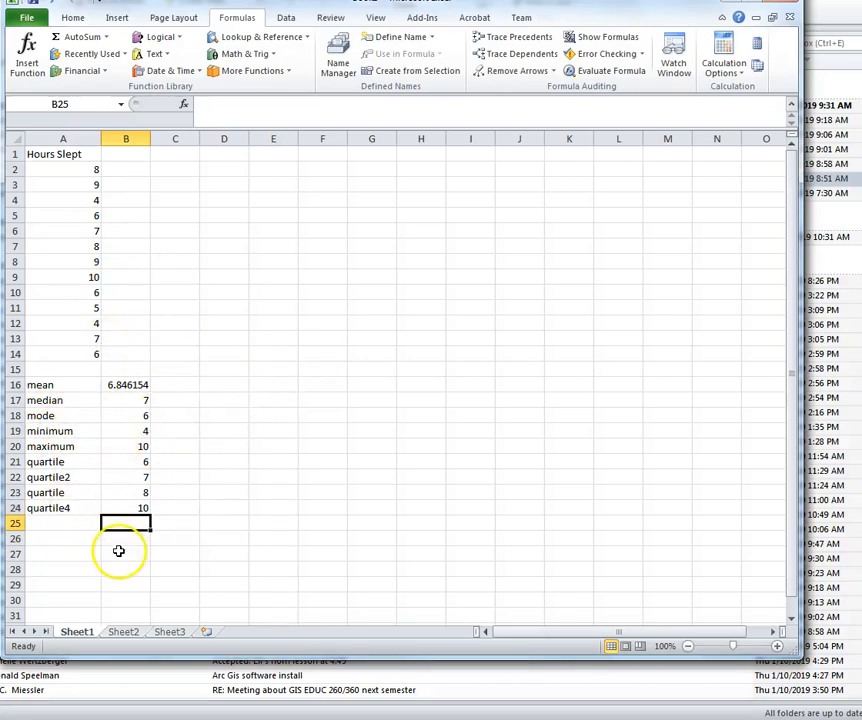
Step: Resize the Excel window to fill the whole screen, with A26 selected
{"action": "left_click", "coordinate": [71, 540]}
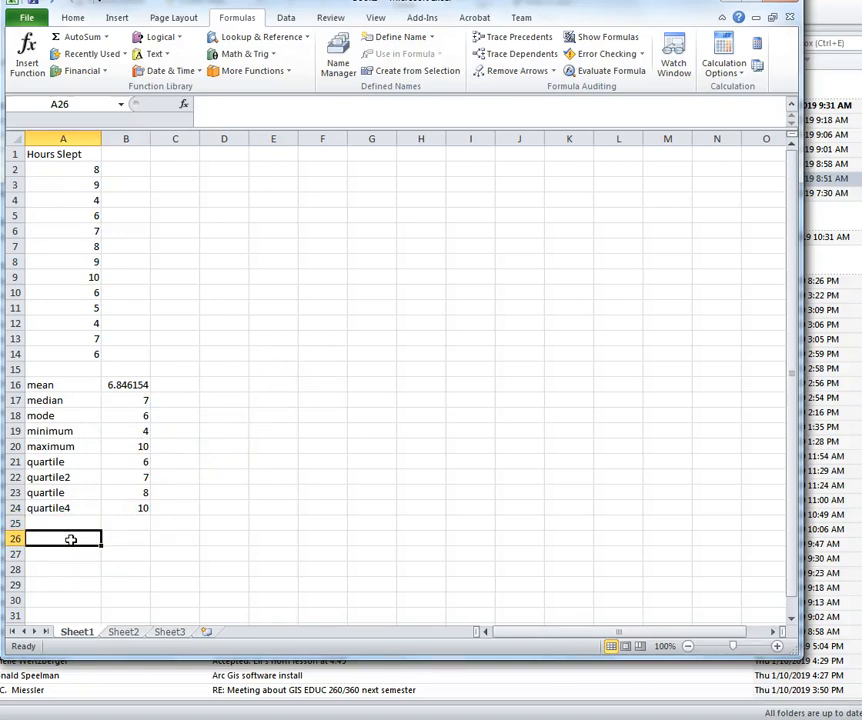
{"action": "left_click_drag", "start_coordinate": [627, 19], "coordinate": [632, 27]}
{"action": "left_click_drag", "start_coordinate": [802, 662], "coordinate": [860, 716]}
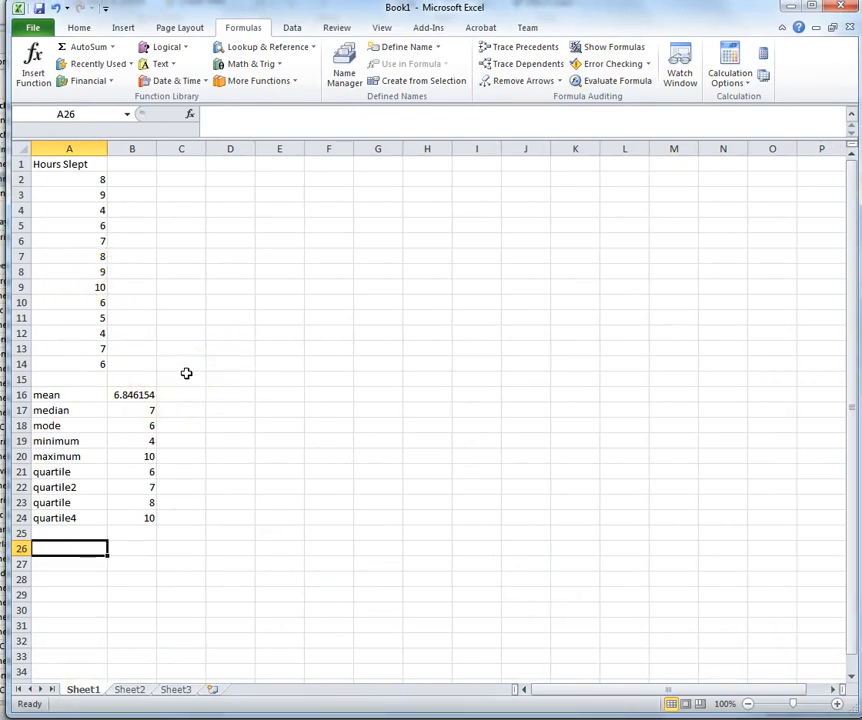
{"action": "left_click", "coordinate": [86, 549]}
Step: Insert blank rows at row 15 so the summary statistics shift down, mean on row 19
{"action": "left_click", "coordinate": [20, 379]}
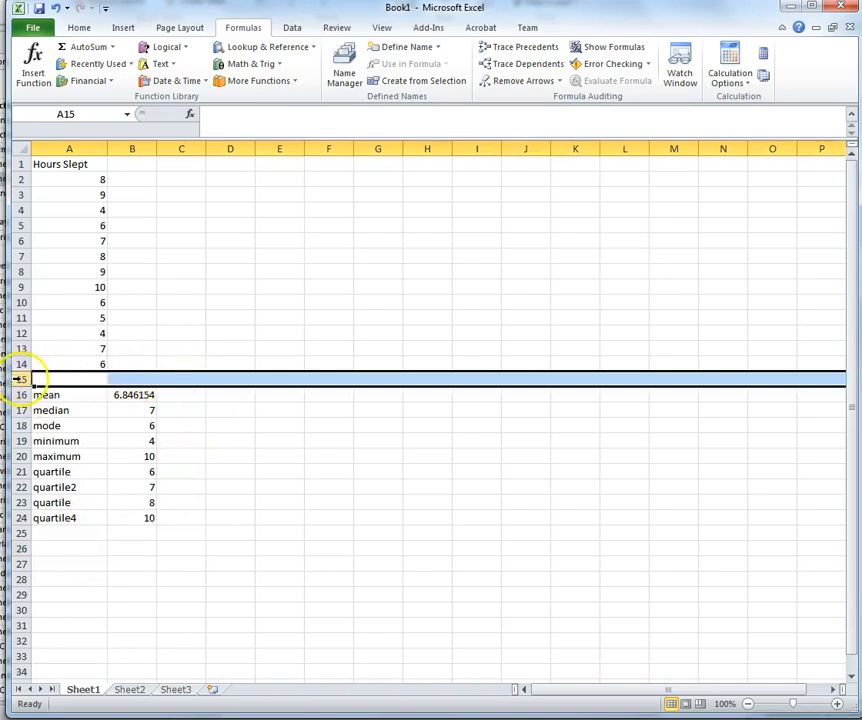
{"action": "left_click", "coordinate": [78, 27]}
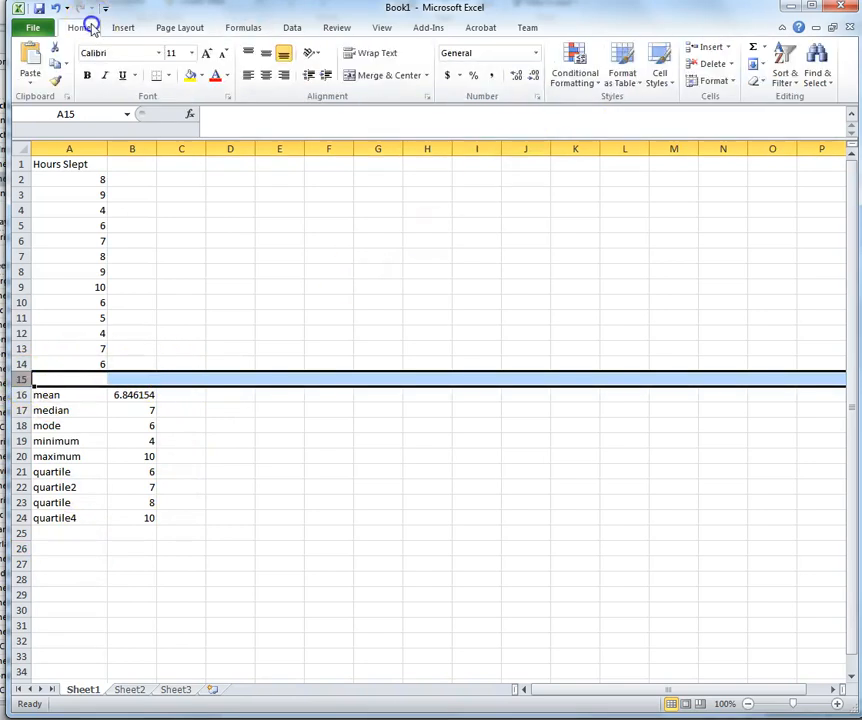
{"action": "left_click", "coordinate": [710, 47]}
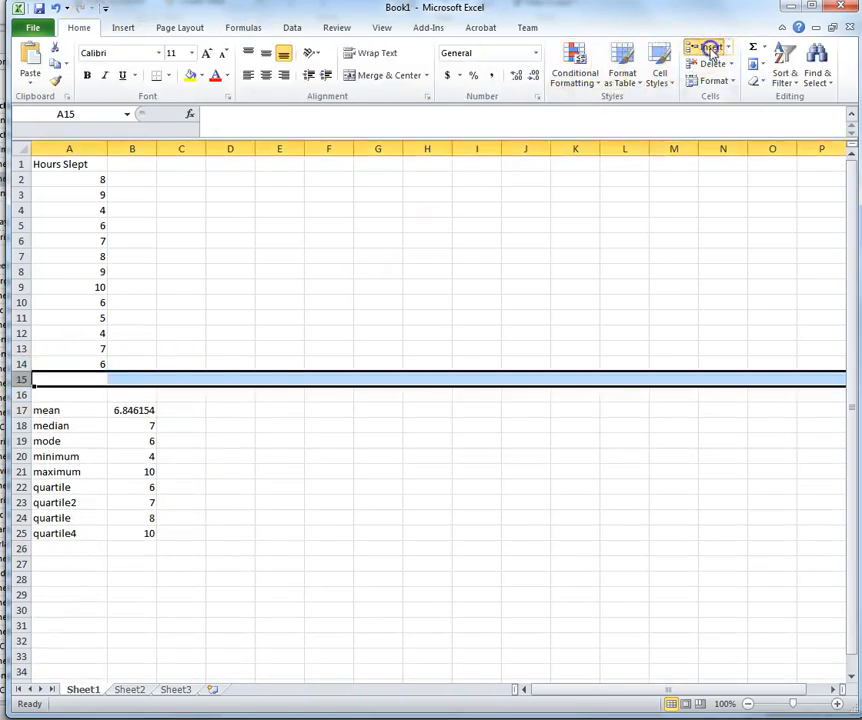
{"action": "left_click", "coordinate": [710, 47]}
{"action": "left_click", "coordinate": [710, 47]}
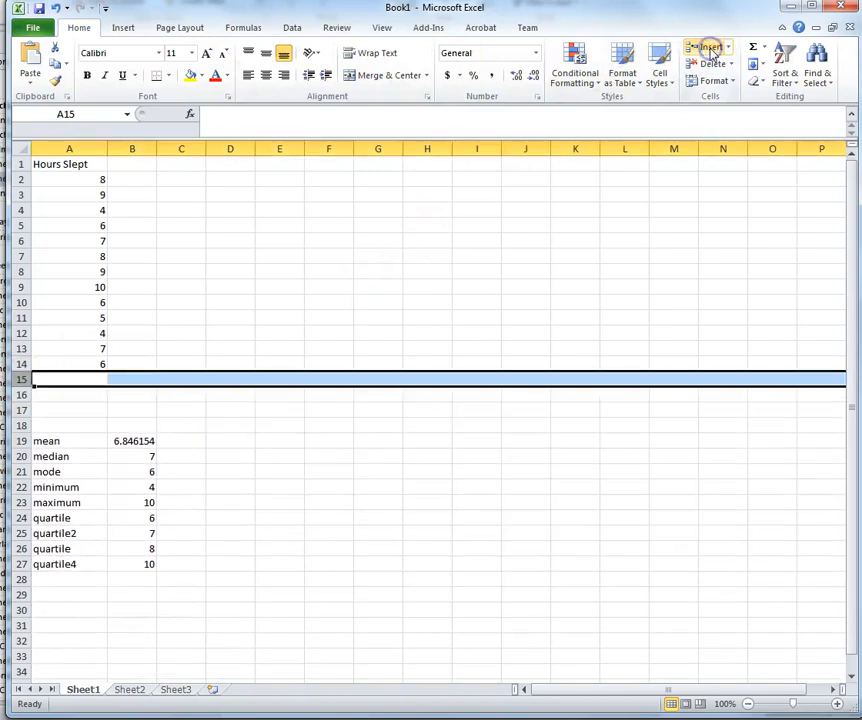
{"action": "left_click", "coordinate": [530, 501]}
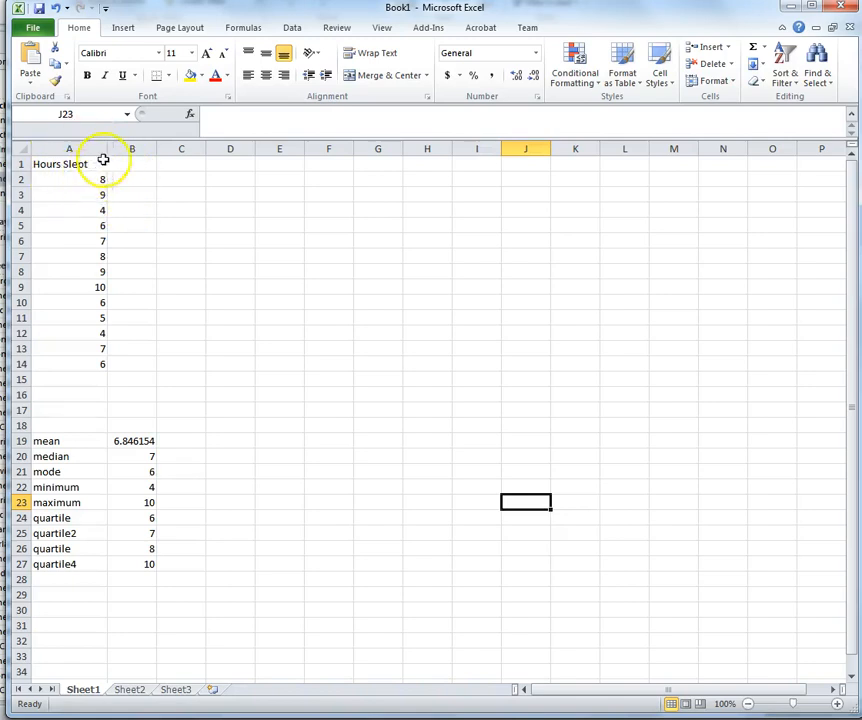
Step: Head column B 'mean' and enter 6.8 in B2
{"action": "left_click", "coordinate": [143, 168]}
{"action": "type", "text": "mean"}
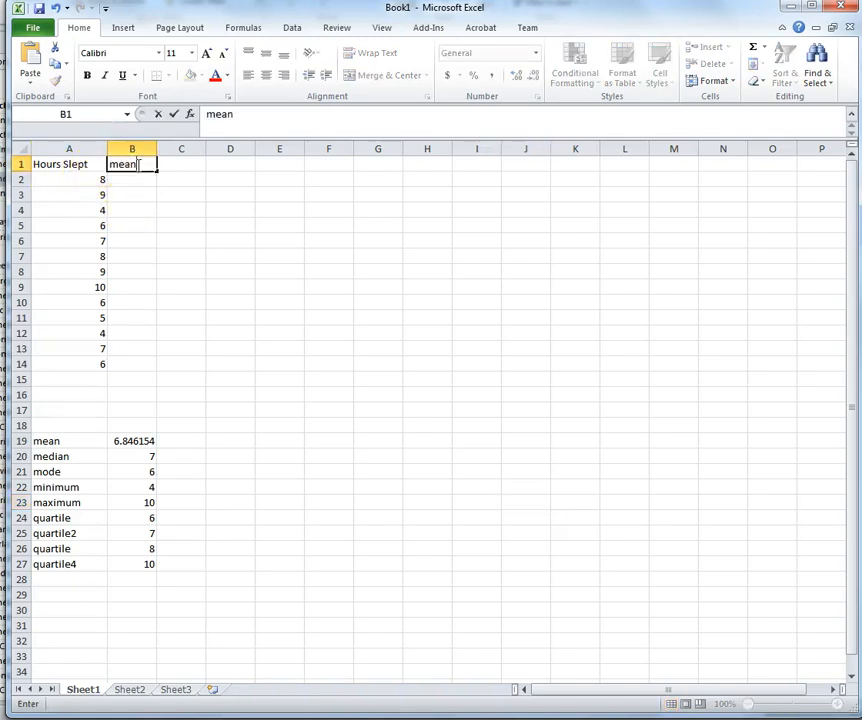
{"action": "left_click", "coordinate": [432, 222]}
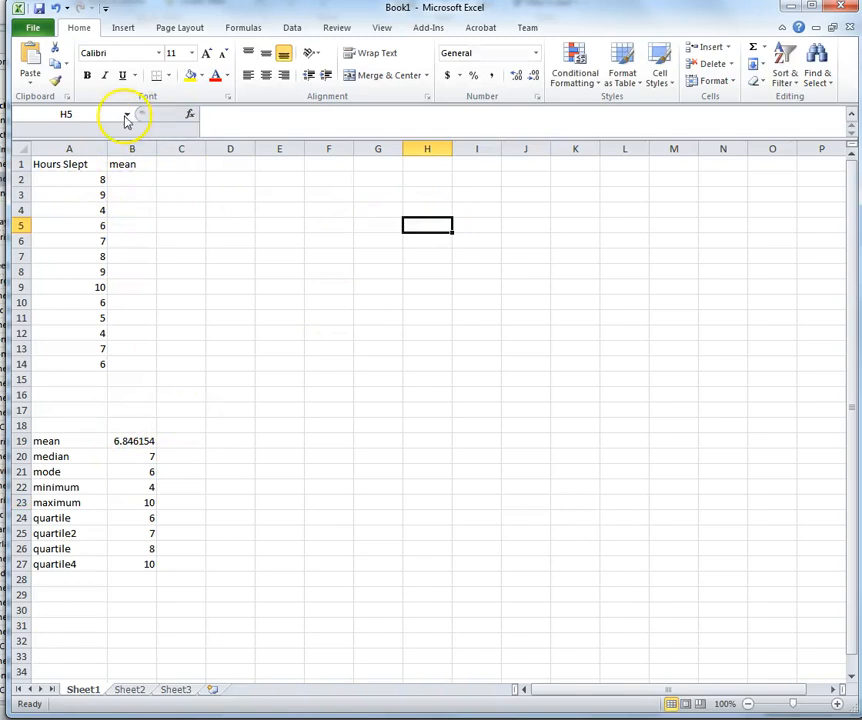
{"action": "left_click", "coordinate": [144, 180]}
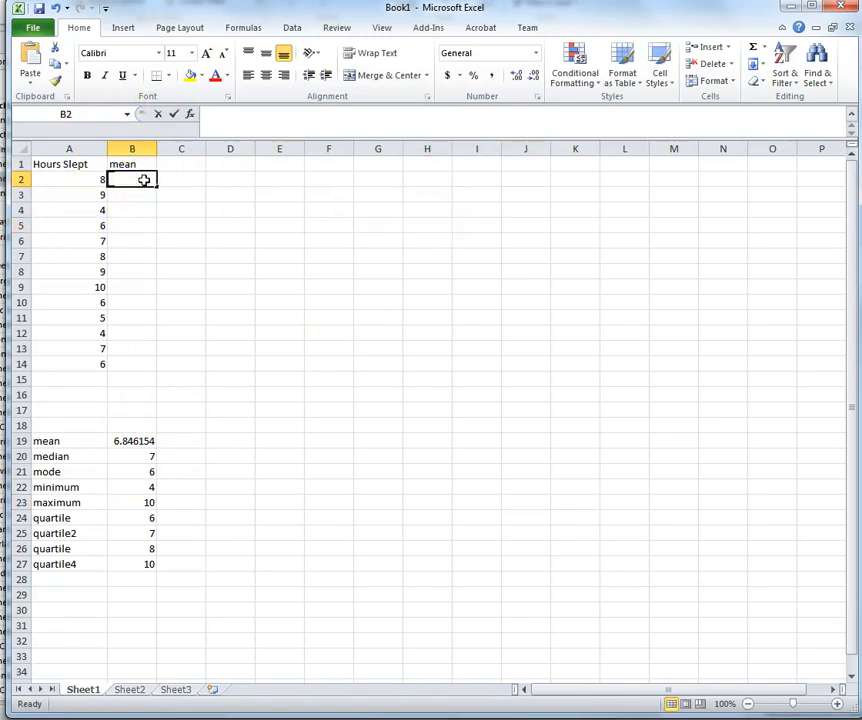
{"action": "type", "text": "6.8"}
{"action": "left_click", "coordinate": [379, 288]}
Step: Copy the 6.8 from B2 into B3:B14
{"action": "left_click", "coordinate": [142, 180]}
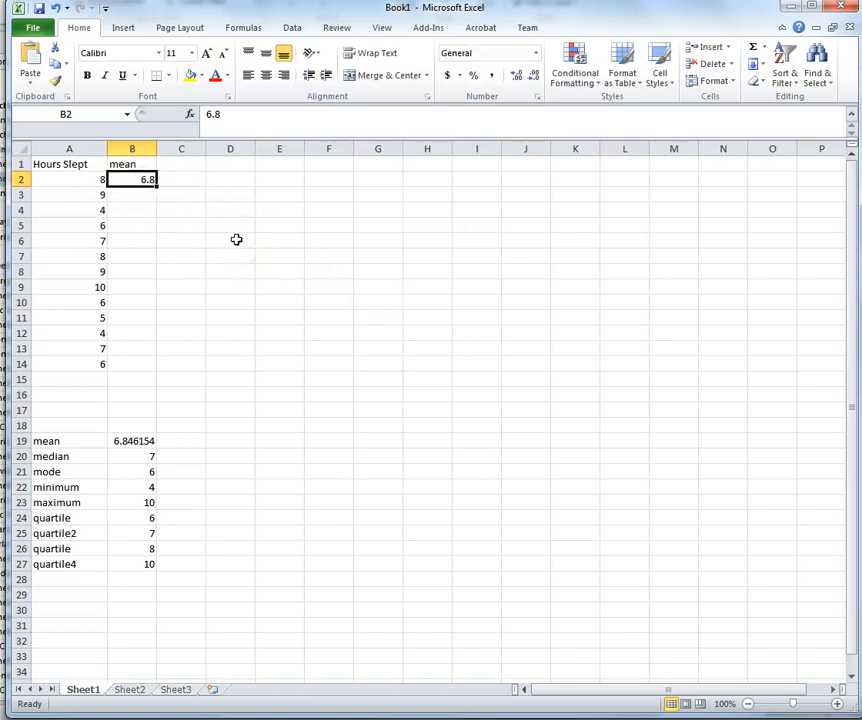
{"action": "key", "text": "ctrl+c"}
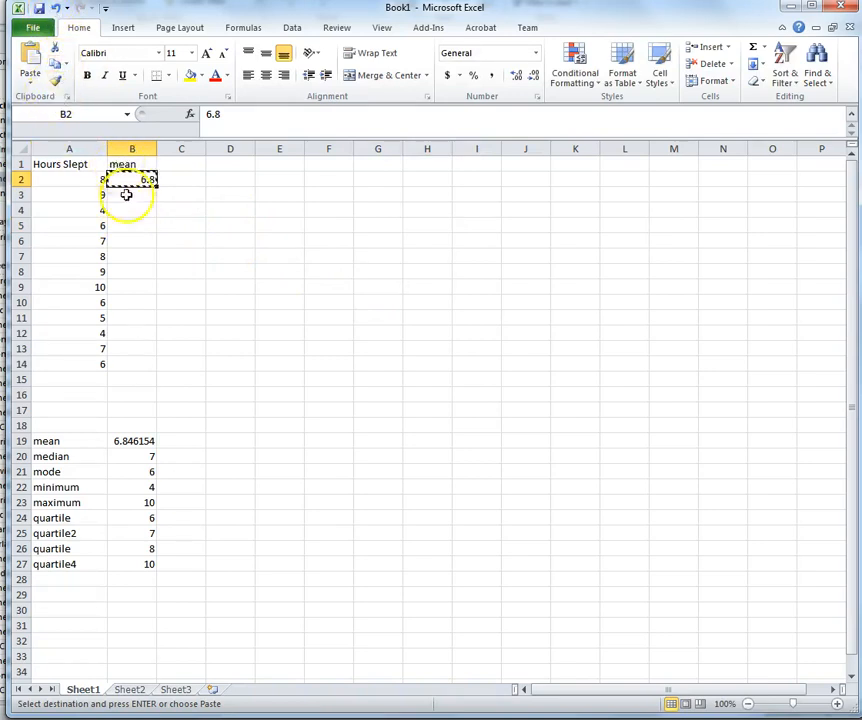
{"action": "left_click_drag", "start_coordinate": [138, 188], "coordinate": [135, 364]}
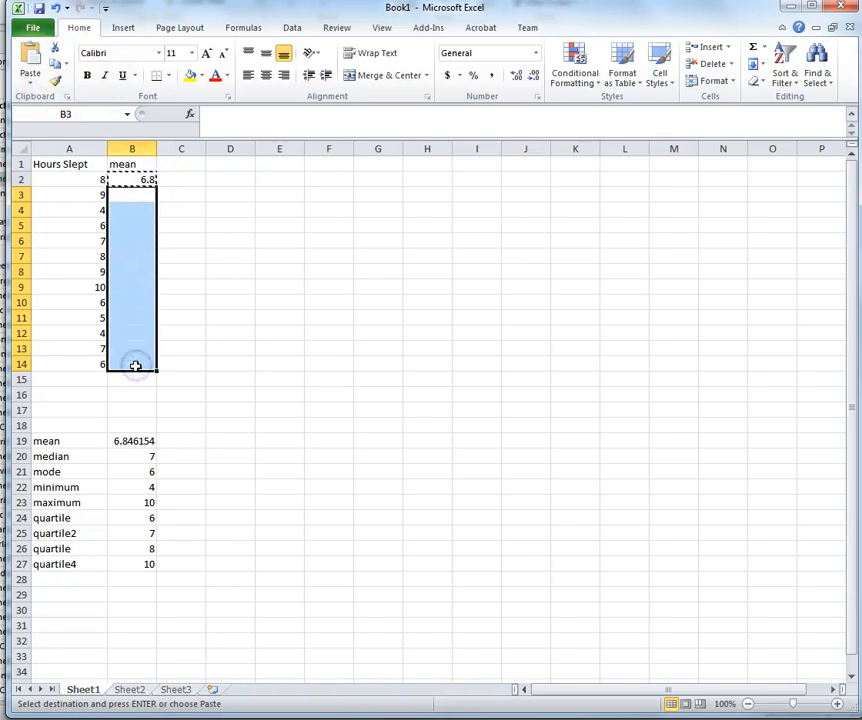
{"action": "key", "text": "ctrl+v"}
{"action": "left_click", "coordinate": [281, 274]}
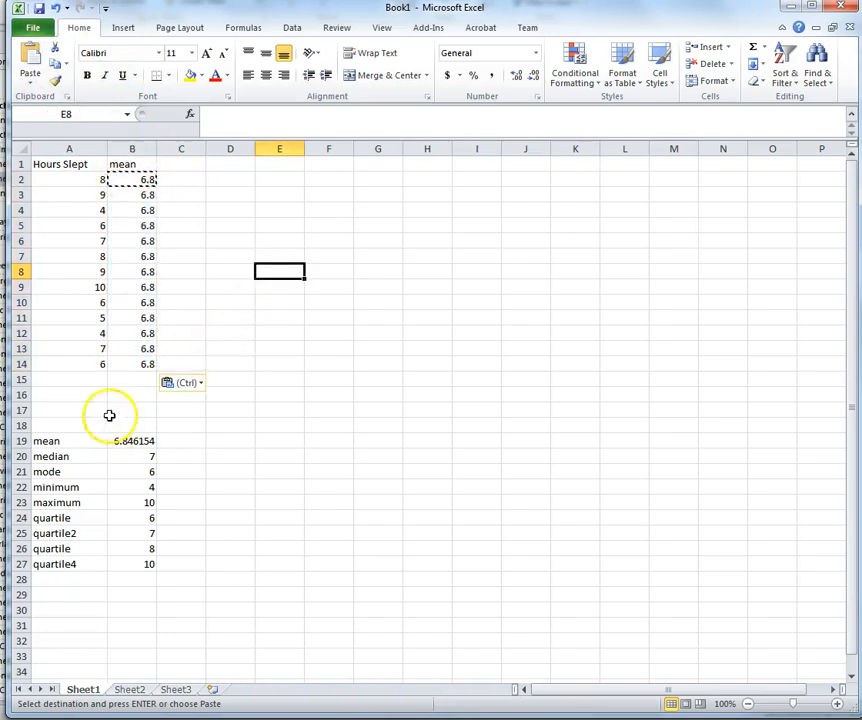
{"action": "left_click", "coordinate": [193, 180]}
{"action": "left_click", "coordinate": [184, 163]}
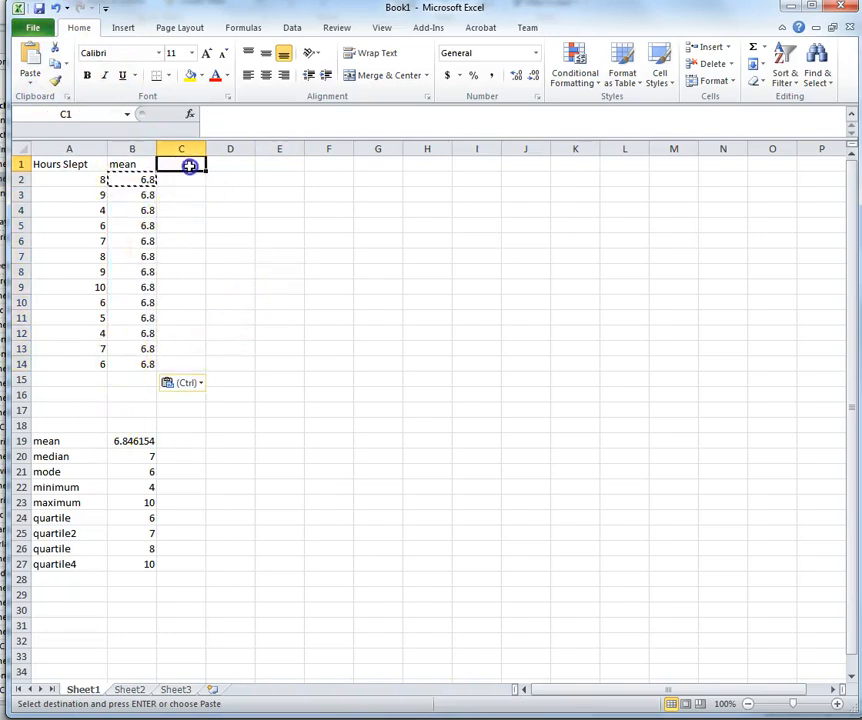
Step: Head column C 'error' and enter =A2-B2 in C2
{"action": "type", "text": "var"}
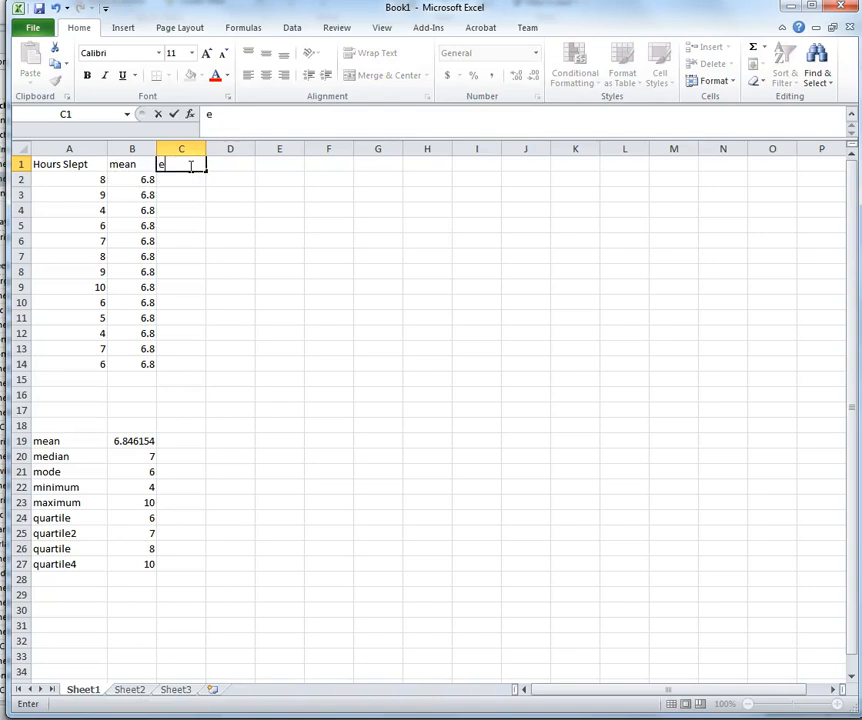
{"action": "left_click", "coordinate": [183, 179]}
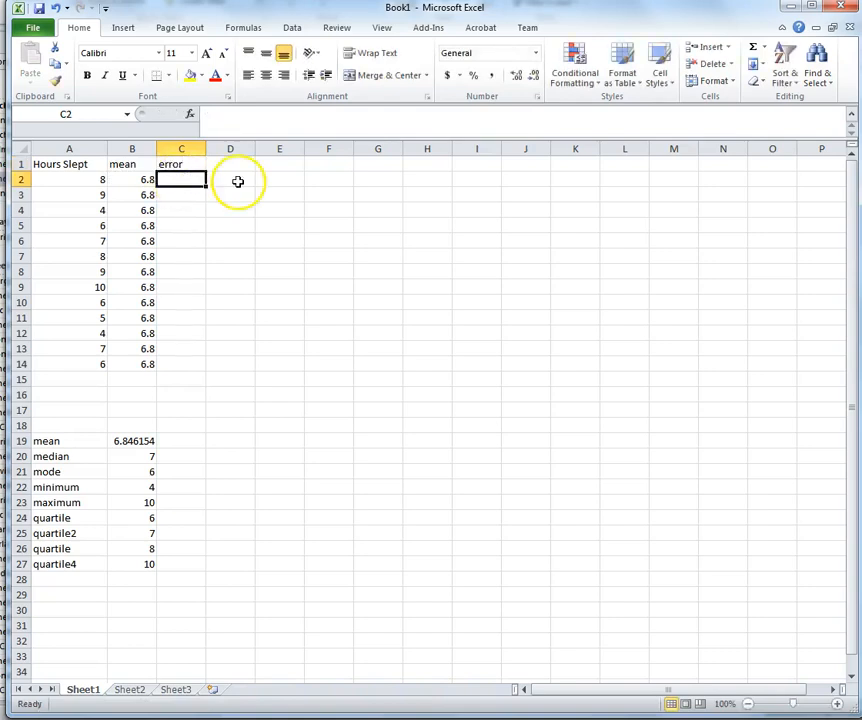
{"action": "type", "text": "="}
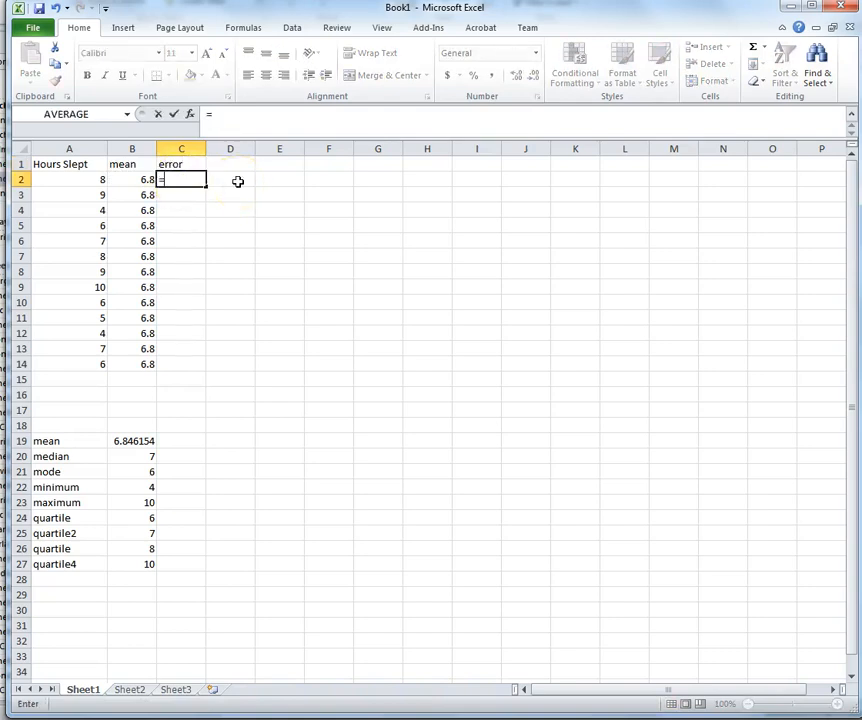
{"action": "left_click", "coordinate": [97, 179]}
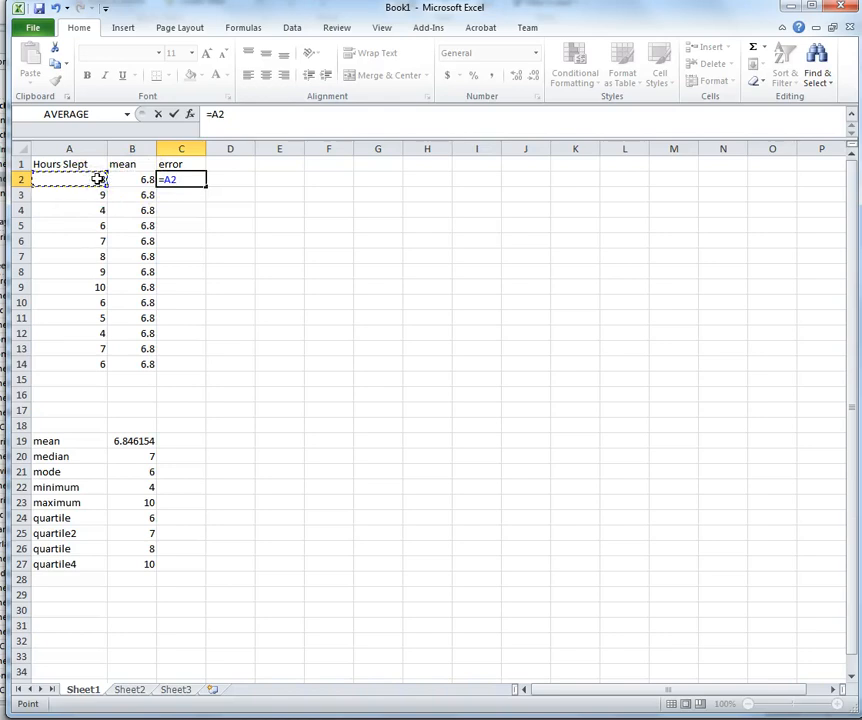
{"action": "type", "text": "-"}
{"action": "left_click", "coordinate": [134, 180]}
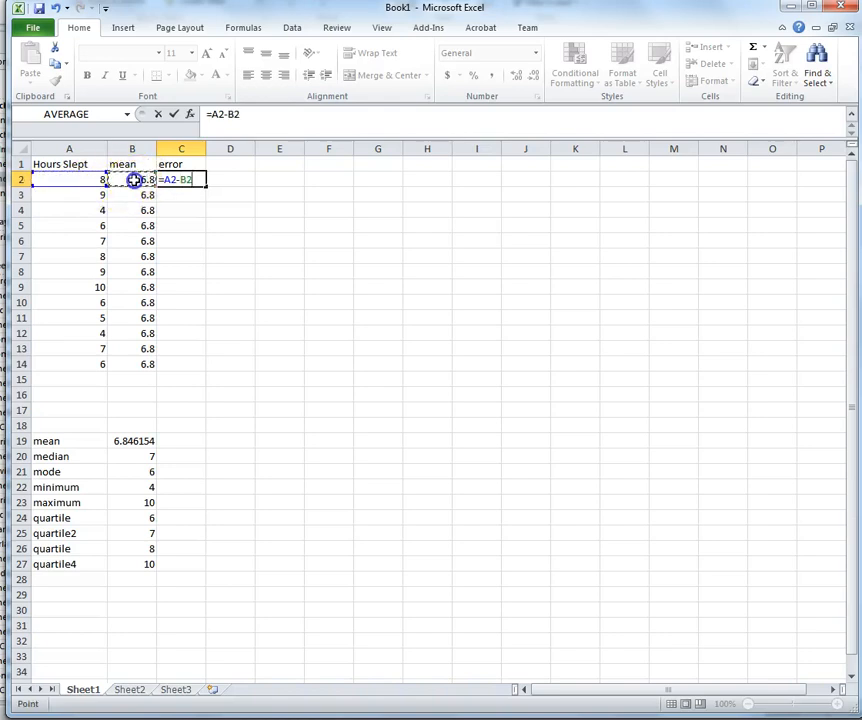
{"action": "key", "text": "Return"}
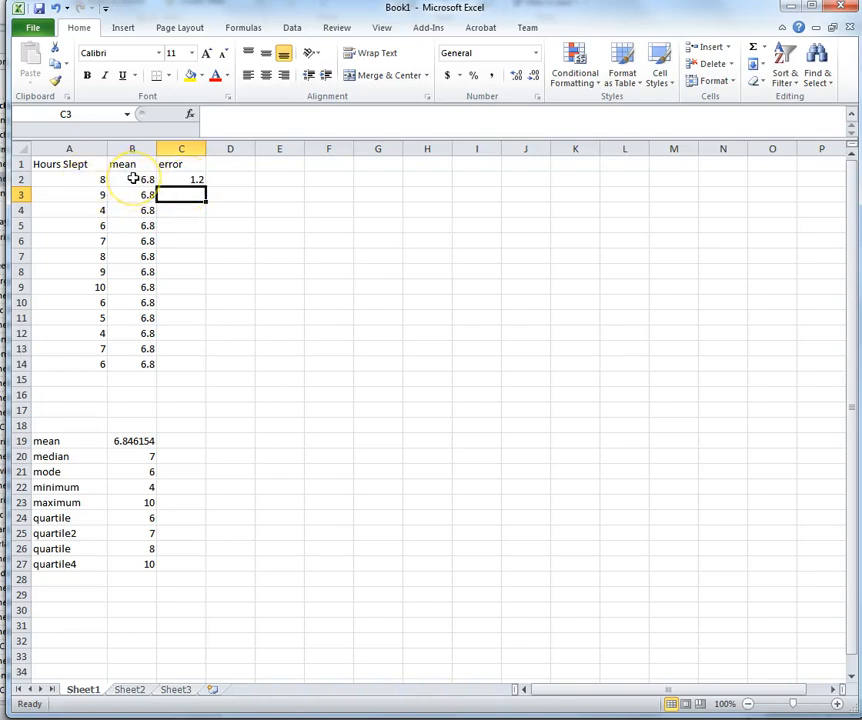
Step: Copy the =A2-B2 error formula down C3:C14, giving deviations to -0.8
{"action": "left_click", "coordinate": [184, 179]}
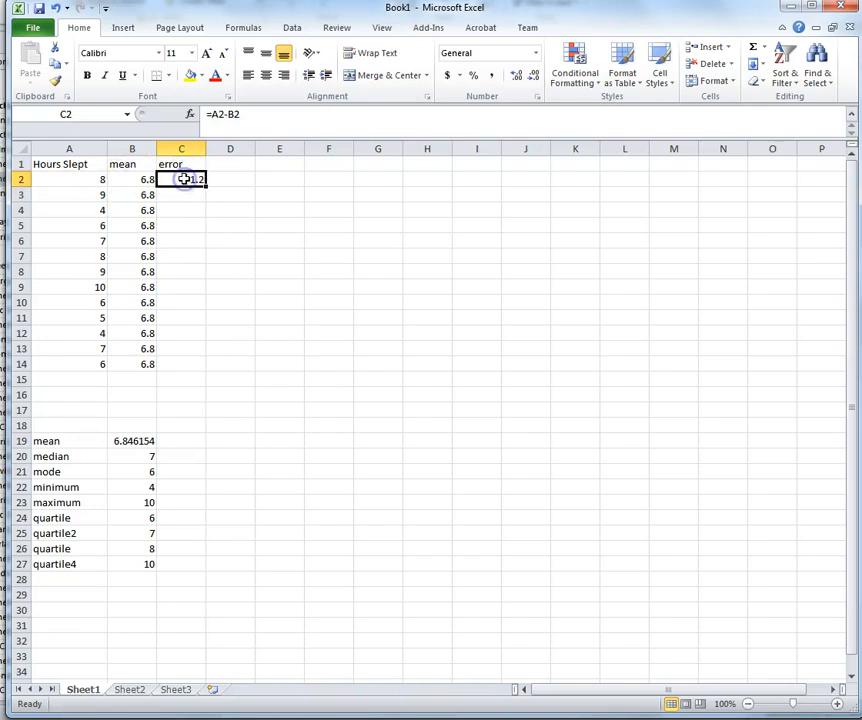
{"action": "key", "text": "ctrl+c"}
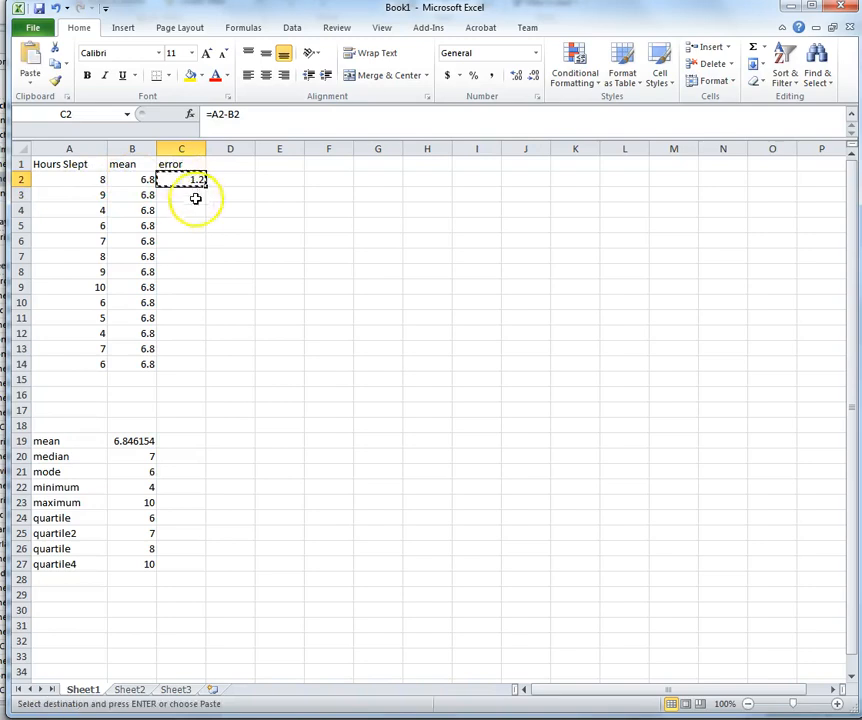
{"action": "left_click", "coordinate": [181, 195]}
{"action": "left_click_drag", "start_coordinate": [181, 195], "coordinate": [194, 362]}
{"action": "key", "text": "ctrl+v"}
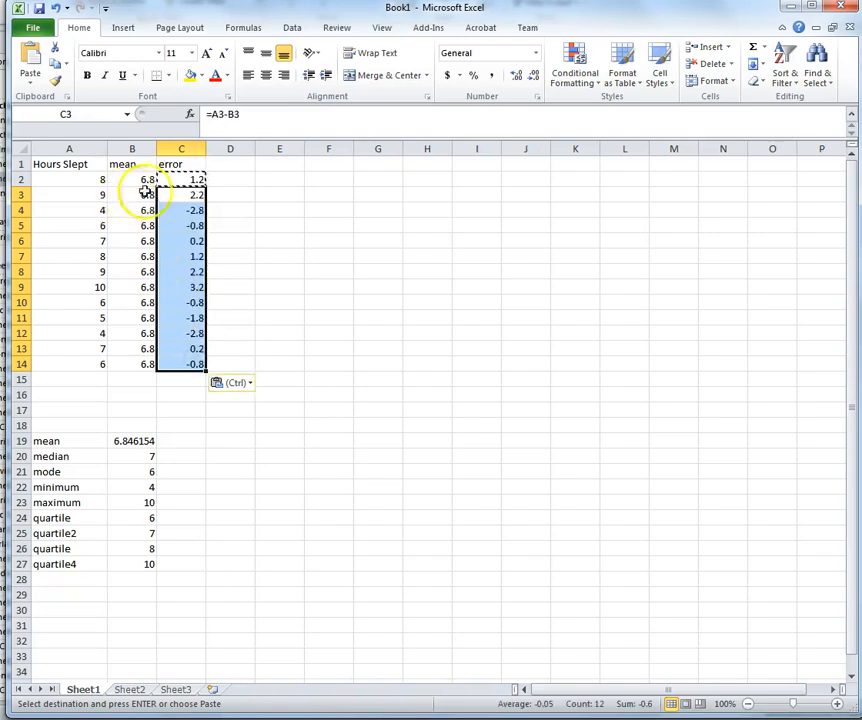
{"action": "left_click", "coordinate": [192, 364]}
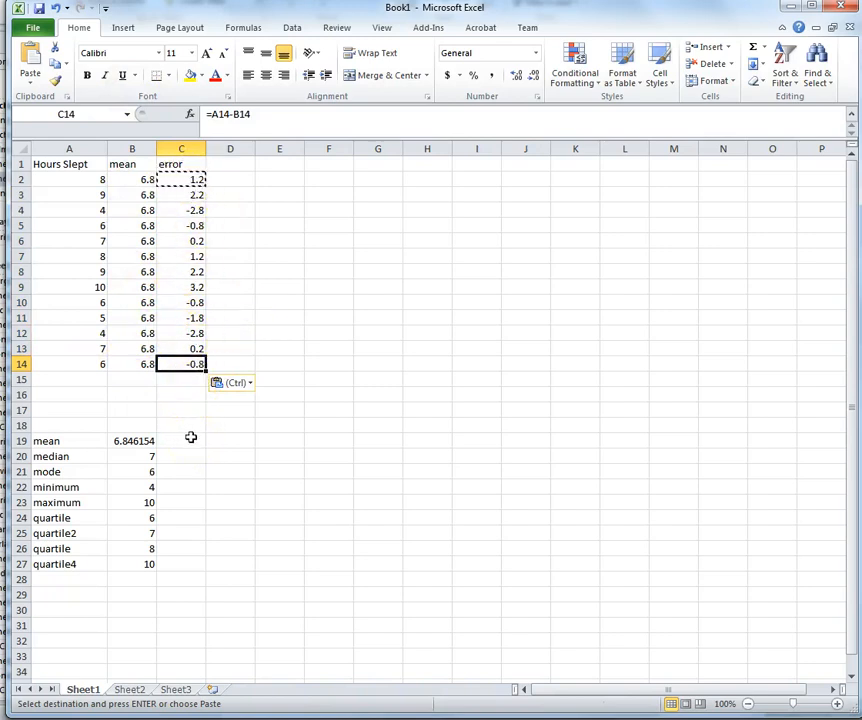
Step: Head column D 'square error' and widen the column to fit
{"action": "left_click", "coordinate": [230, 160]}
{"action": "type", "text": "square error"}
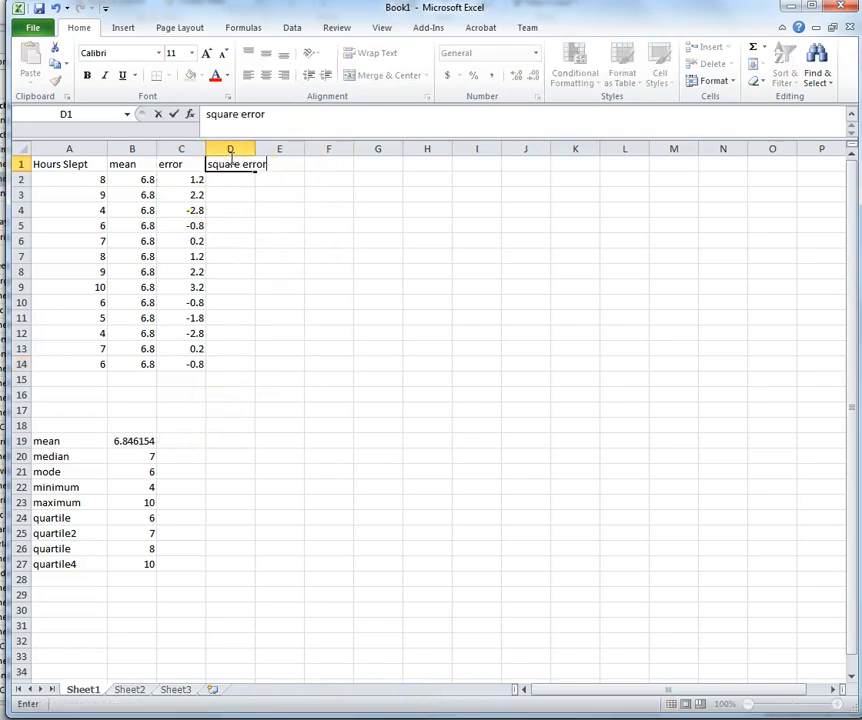
{"action": "left_click", "coordinate": [640, 413]}
{"action": "left_click_drag", "start_coordinate": [255, 150], "coordinate": [279, 160]}
Step: Enter a squared-error formula multiplying C2 by C2 in D2
{"action": "left_click", "coordinate": [257, 178]}
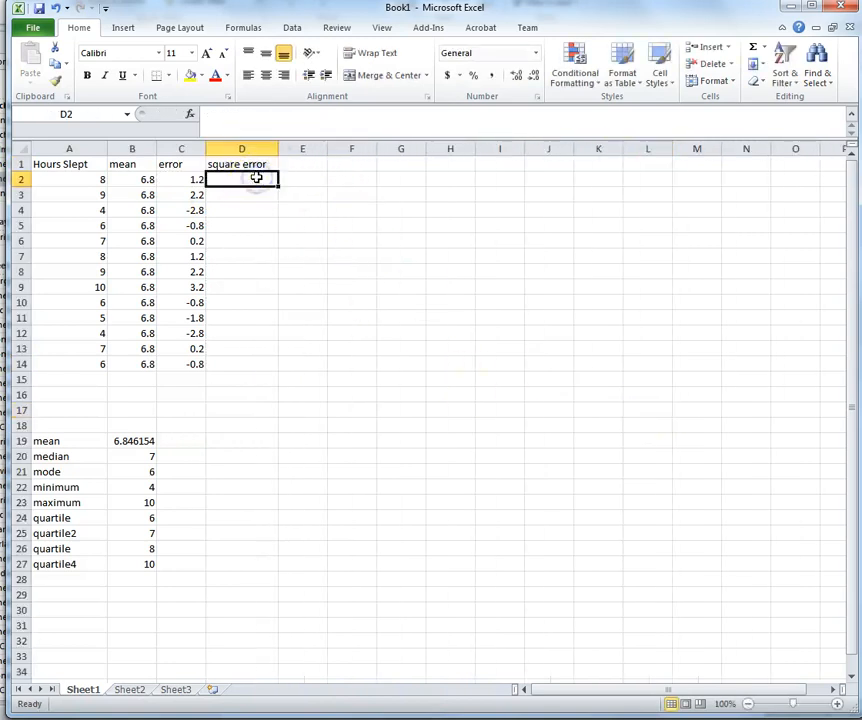
{"action": "type", "text": "="}
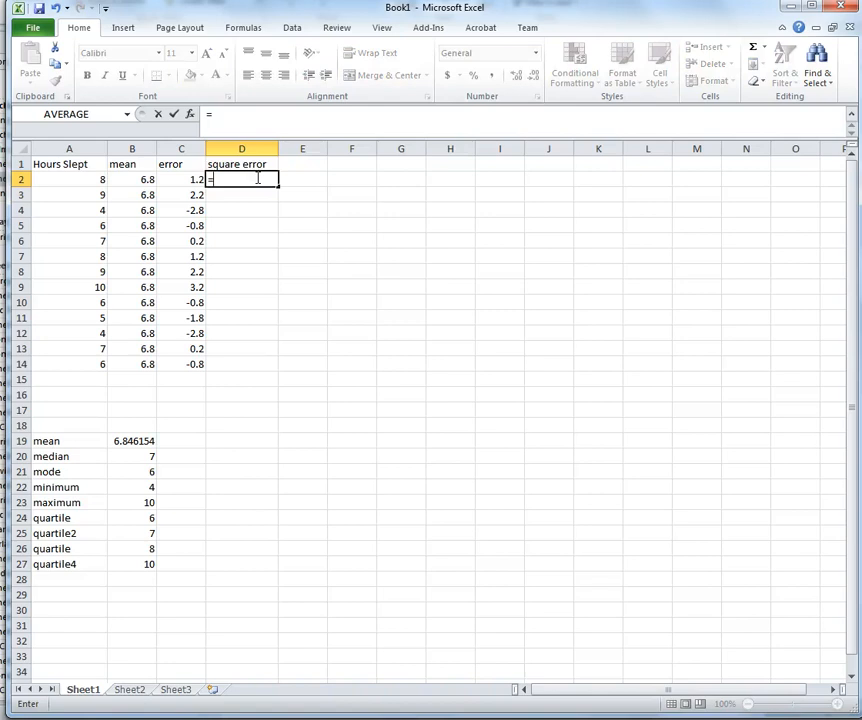
{"action": "left_click", "coordinate": [192, 180]}
{"action": "type", "text": "8"}
{"action": "left_click", "coordinate": [193, 180]}
{"action": "key", "text": "ctrl+z"}
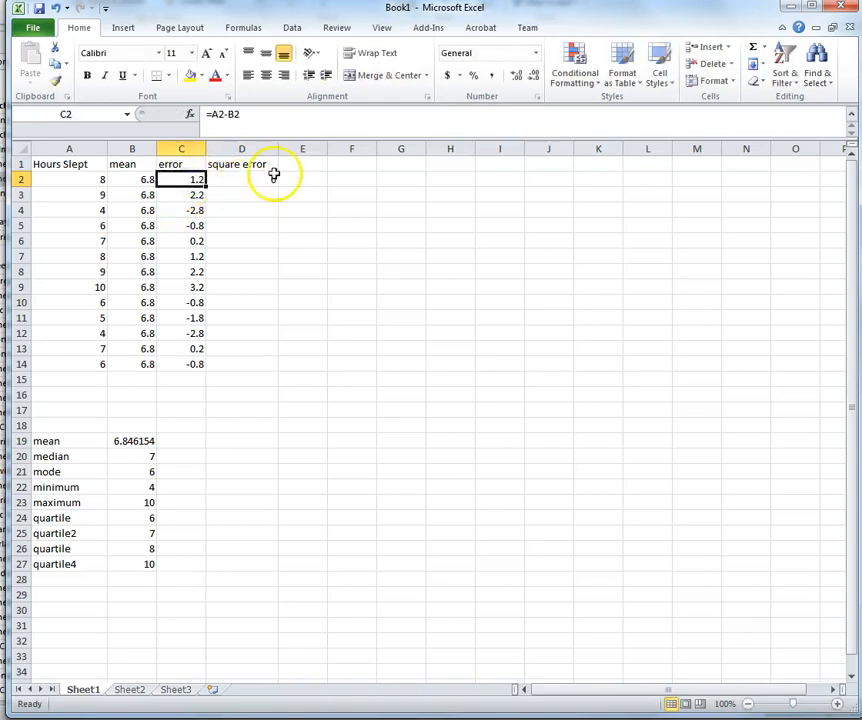
{"action": "left_click", "coordinate": [274, 177]}
{"action": "left_click", "coordinate": [231, 114]}
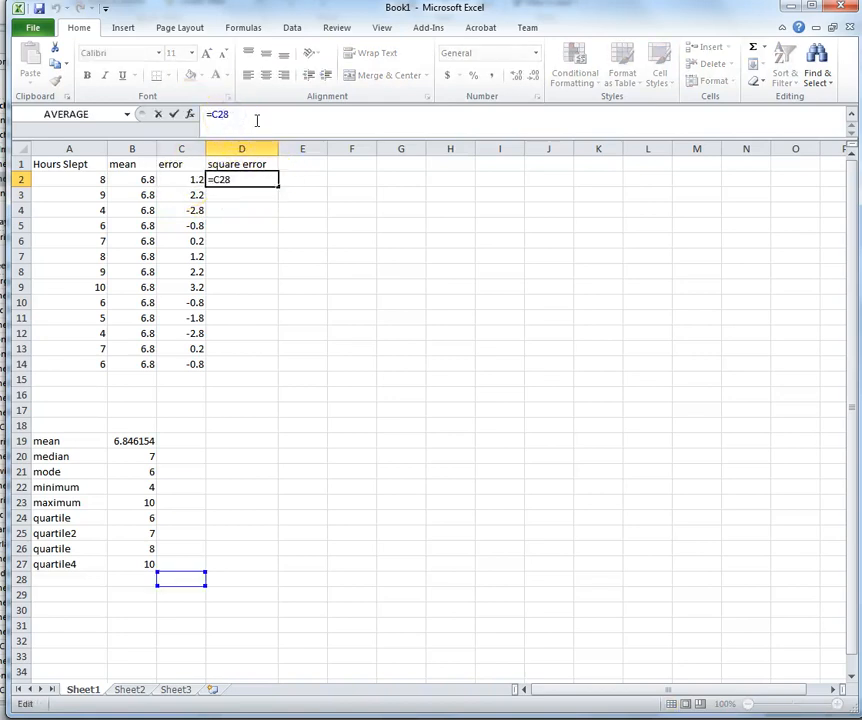
{"action": "type", "text": "*C28"}
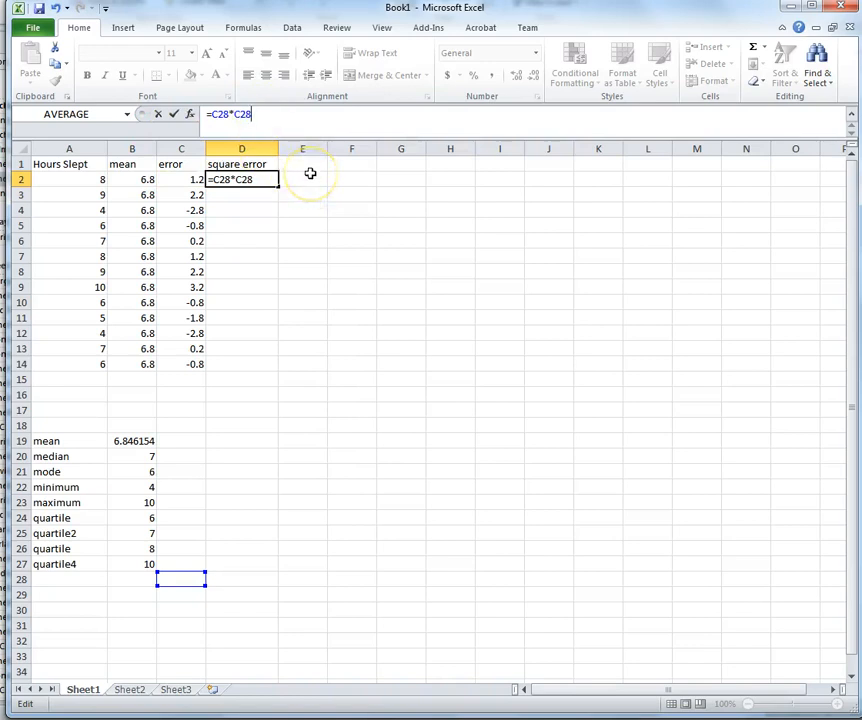
{"action": "key", "text": "Return"}
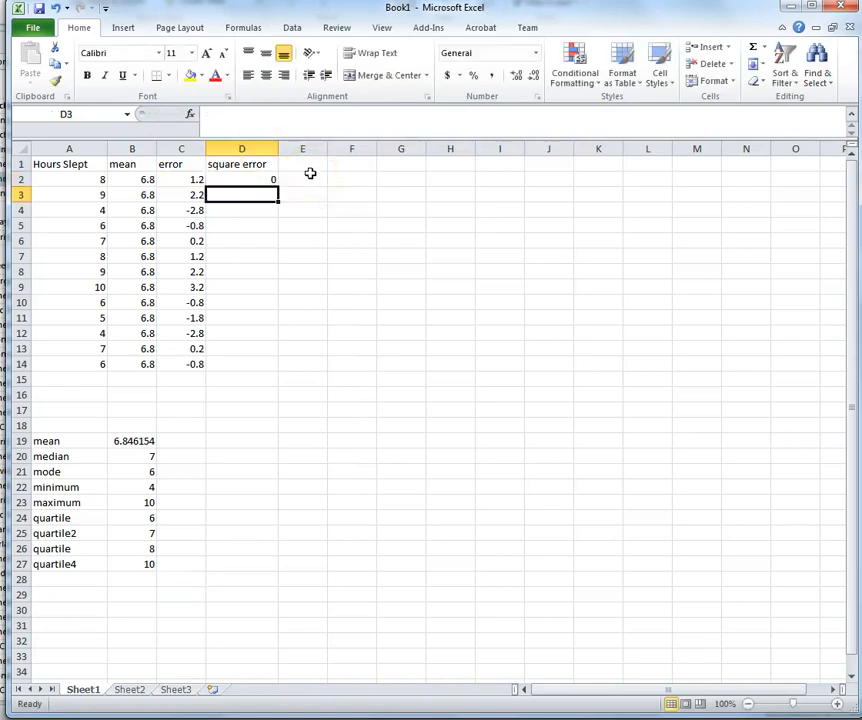
Step: Remove the stray 8s from D2's formula so it reads =C2*C2, giving 1.44
{"action": "left_click", "coordinate": [258, 179]}
{"action": "left_click", "coordinate": [193, 179]}
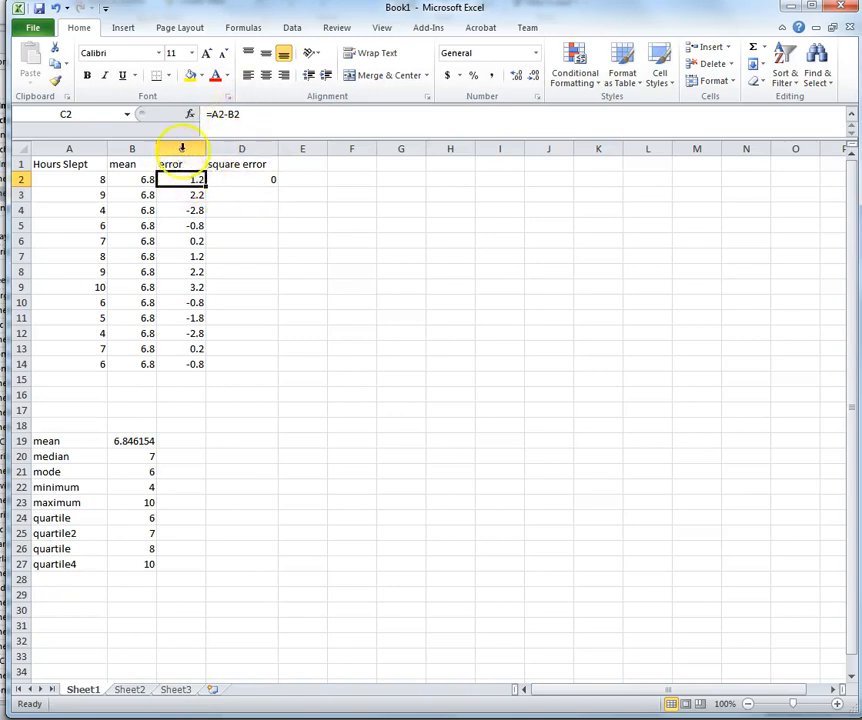
{"action": "left_click", "coordinate": [253, 183]}
{"action": "left_click", "coordinate": [230, 114]}
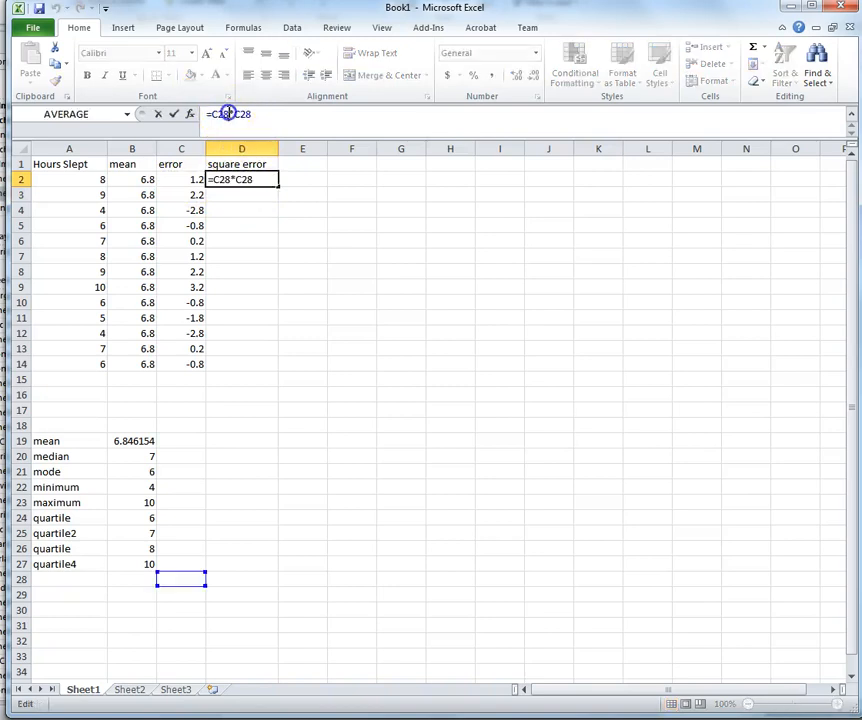
{"action": "key", "text": "BackSpace"}
{"action": "left_click", "coordinate": [255, 114]}
{"action": "key", "text": "BackSpace"}
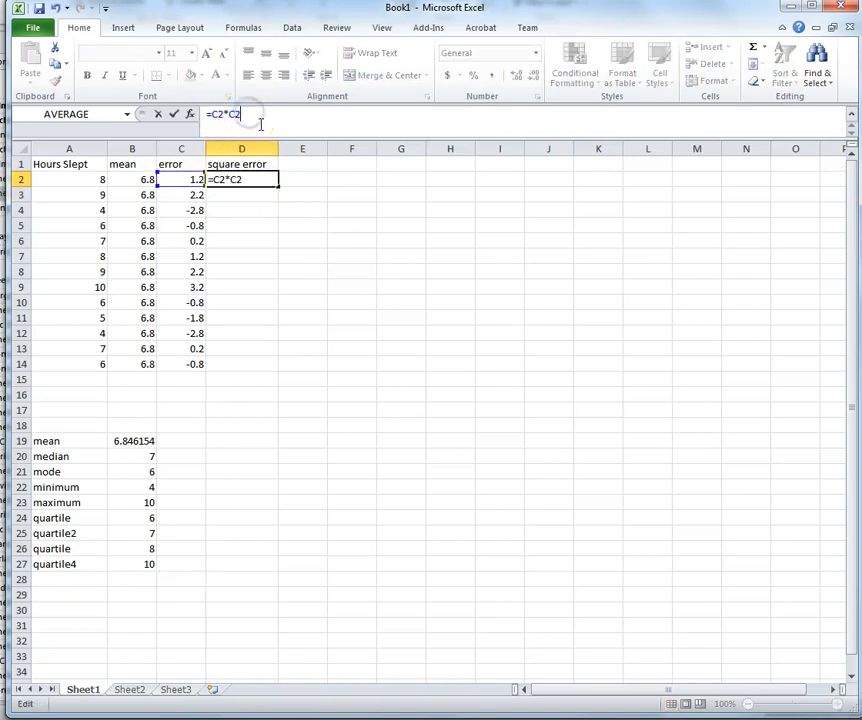
{"action": "key", "text": "Return"}
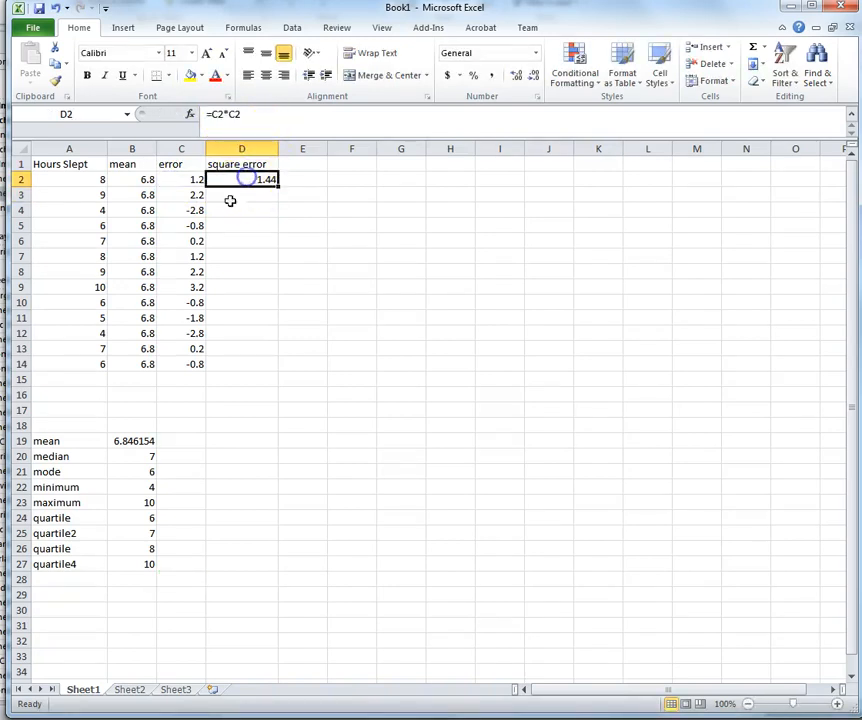
Step: Copy =C2*C2 down D3:D14, giving squared errors down to 0.64
{"action": "key", "text": "ctrl+c"}
{"action": "left_click", "coordinate": [244, 194]}
{"action": "left_click_drag", "start_coordinate": [244, 194], "coordinate": [244, 358]}
{"action": "key", "text": "ctrl+v"}
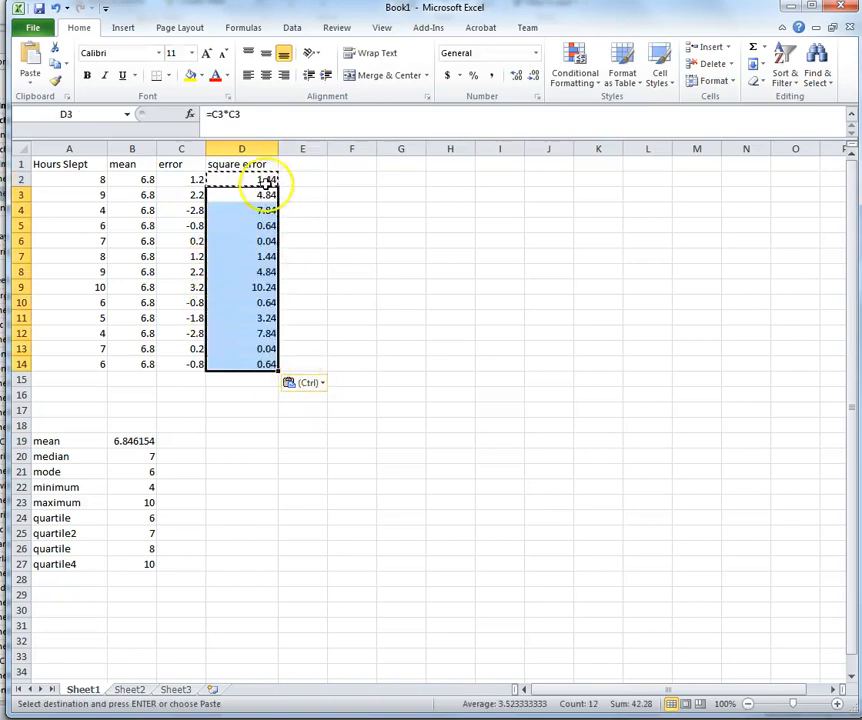
{"action": "left_click", "coordinate": [264, 381]}
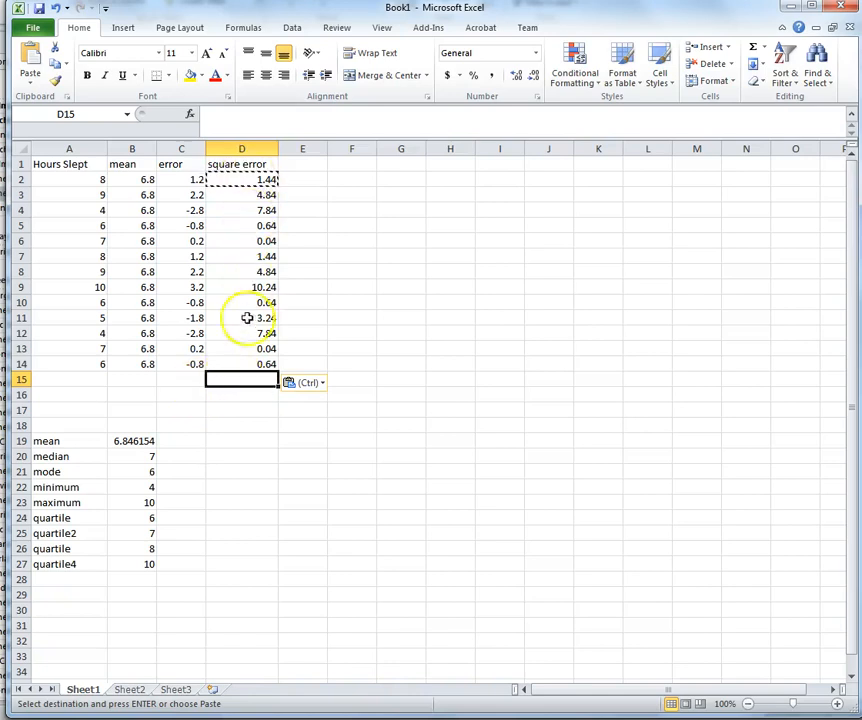
{"action": "left_click", "coordinate": [255, 379]}
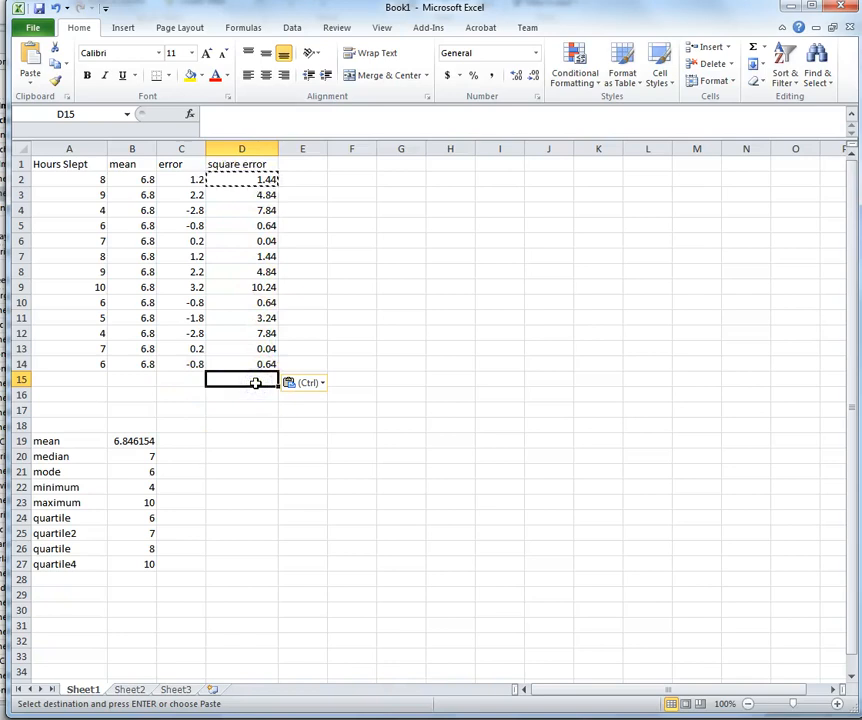
Step: Enter =AVERAGE(D2:D14) in D15 to average the squared errors
{"action": "type", "text": "=average"}
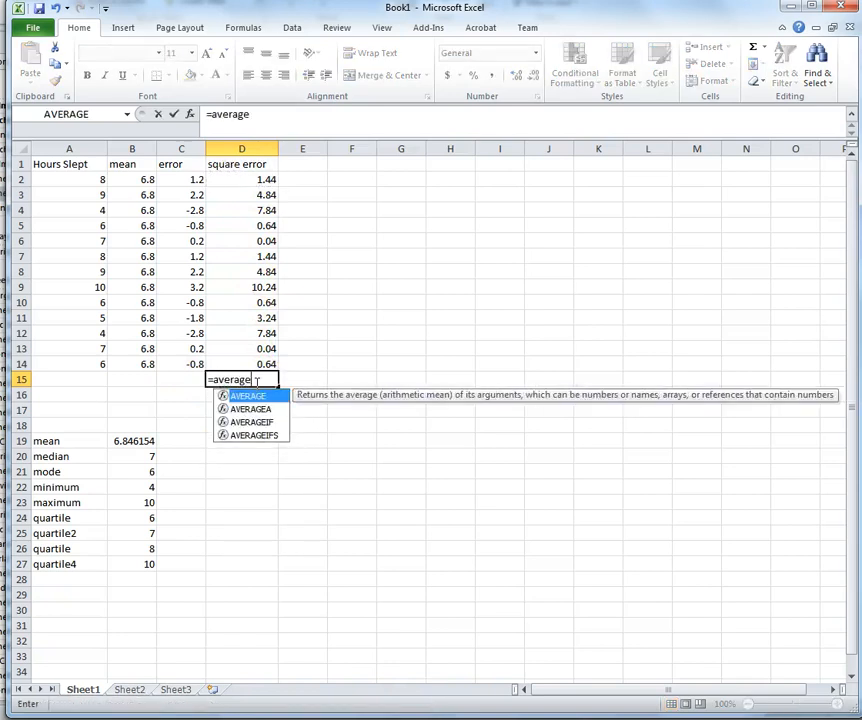
{"action": "type", "text": "("}
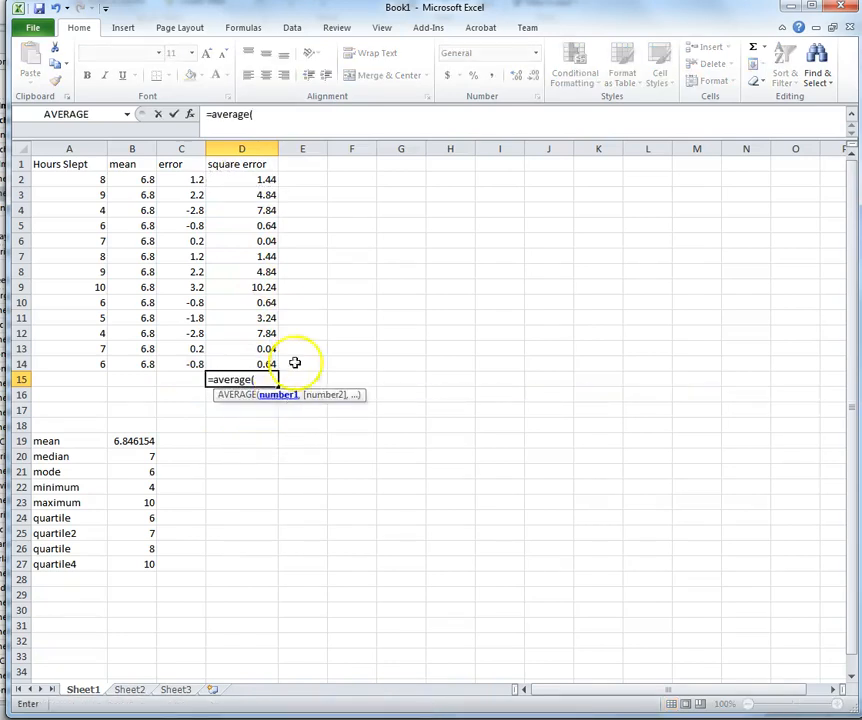
{"action": "left_click_drag", "start_coordinate": [272, 180], "coordinate": [258, 287]}
{"action": "left_click_drag", "start_coordinate": [265, 362], "coordinate": [265, 362]}
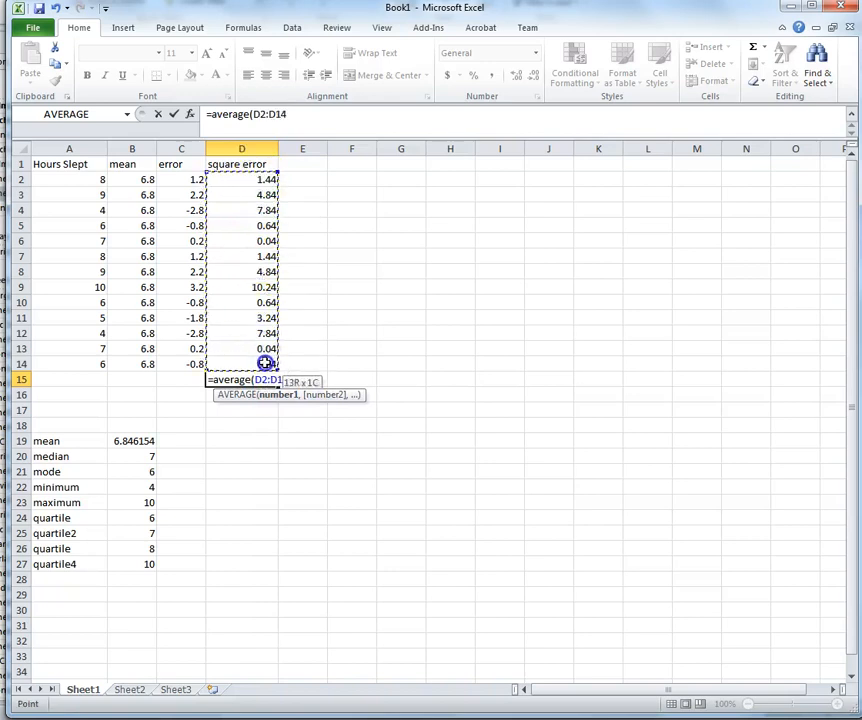
{"action": "type", "text": ")"}
{"action": "key", "text": "Return"}
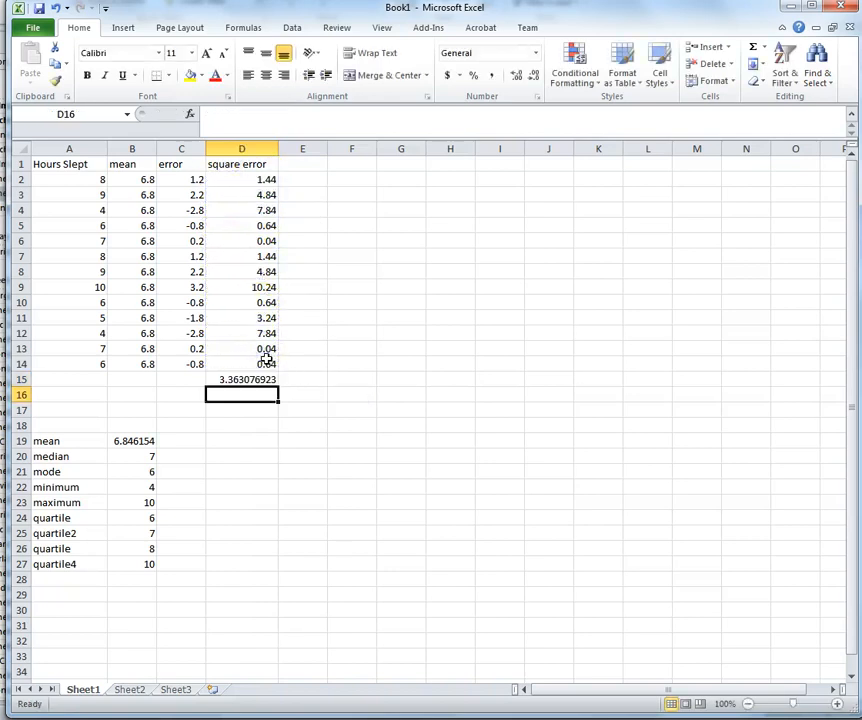
Step: Label C15 'variance='
{"action": "left_click", "coordinate": [169, 379]}
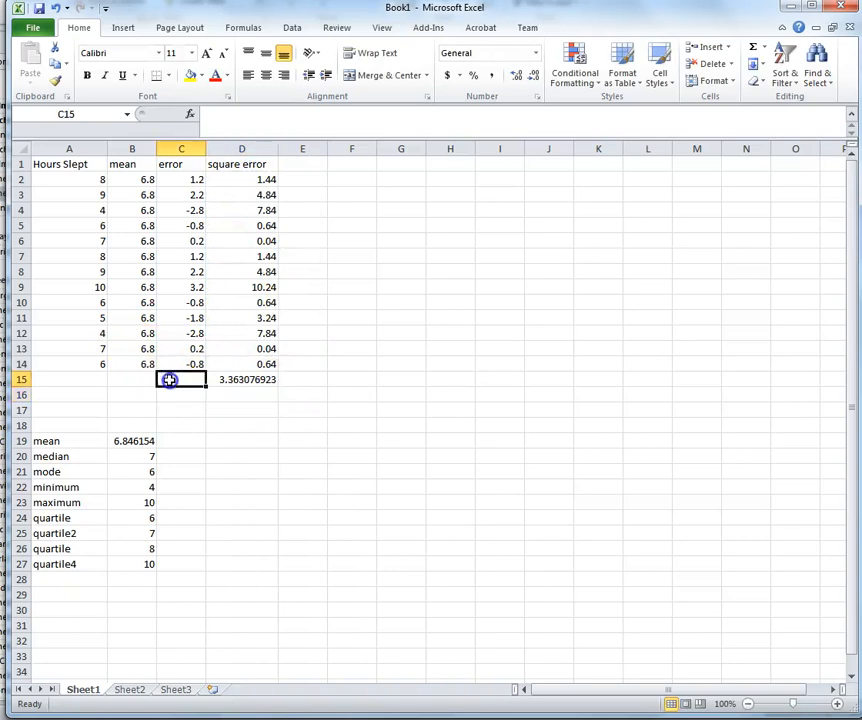
{"action": "left_click", "coordinate": [180, 377]}
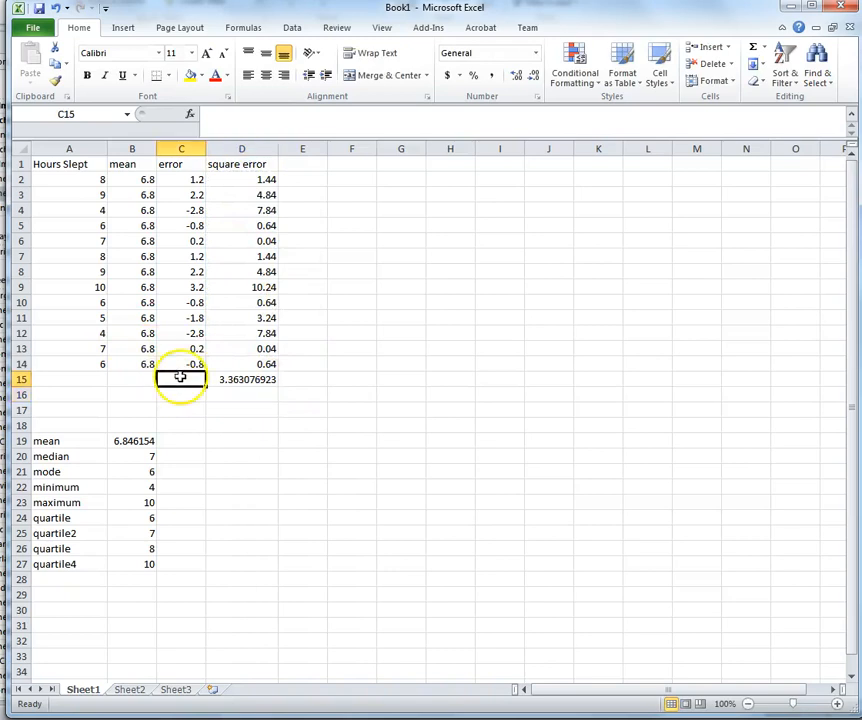
{"action": "type", "text": "varianc"}
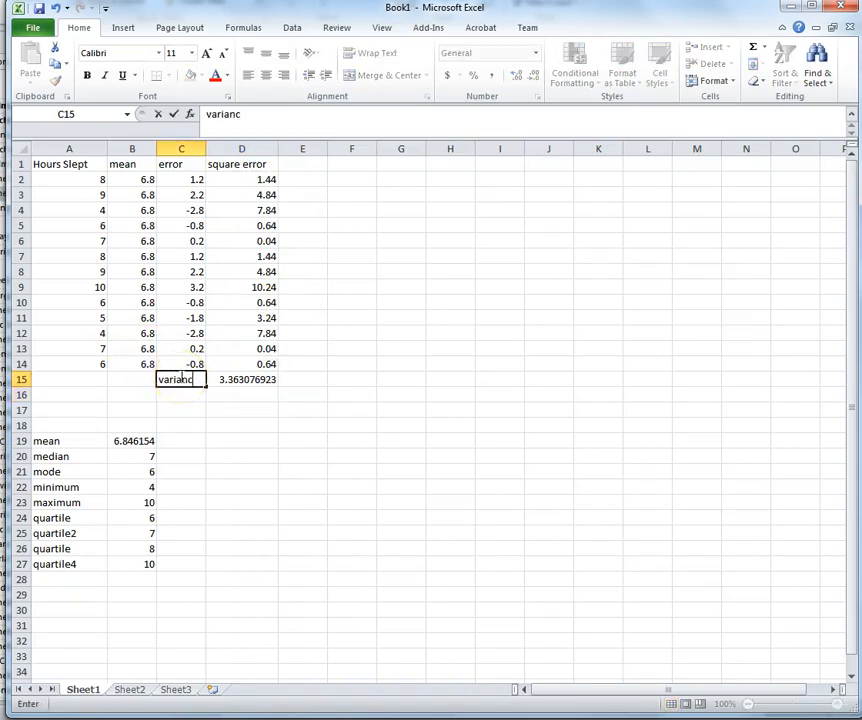
{"action": "type", "text": "e="}
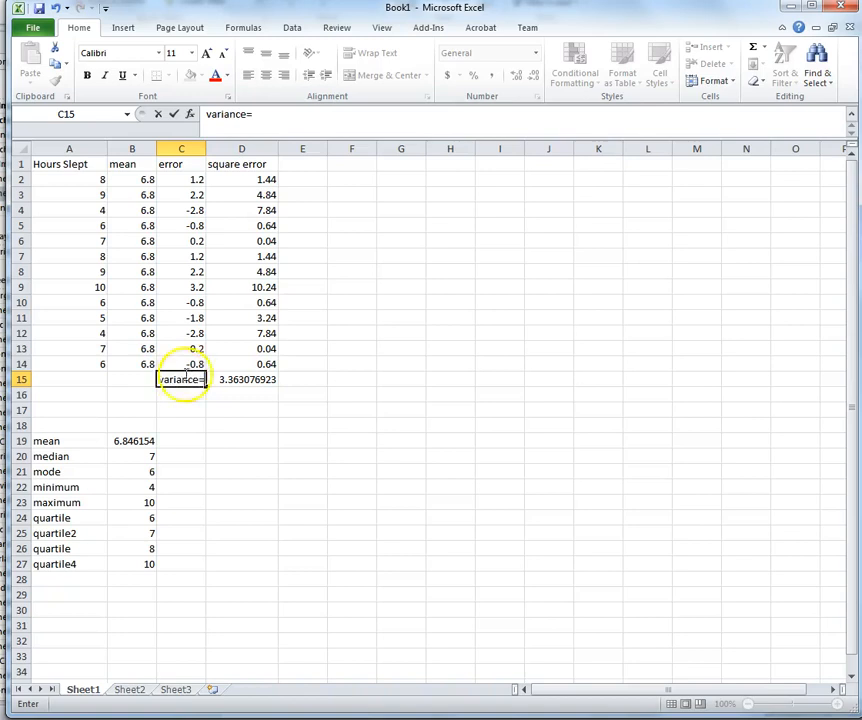
{"action": "left_click", "coordinate": [460, 443]}
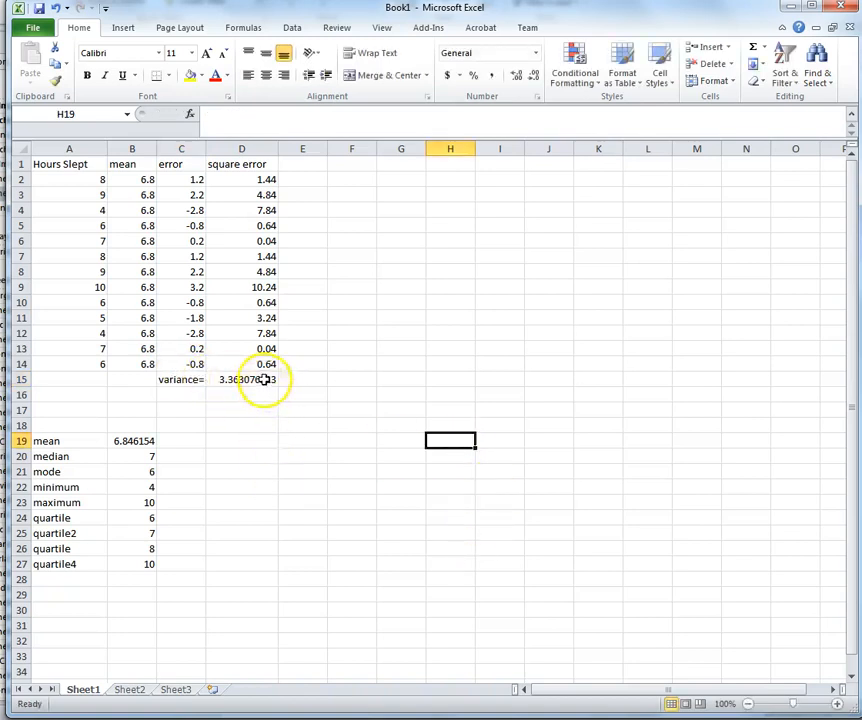
Step: Reduce D15's decimal places so the variance shows 3.36
{"action": "left_click", "coordinate": [245, 380]}
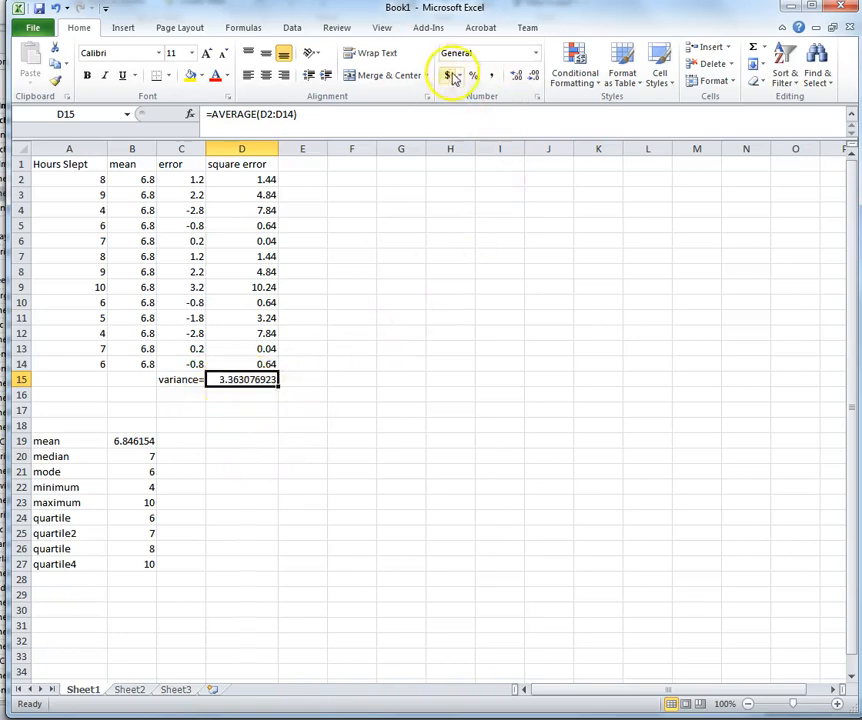
{"action": "left_click", "coordinate": [536, 77]}
{"action": "left_click", "coordinate": [536, 77]}
{"action": "left_click", "coordinate": [536, 77]}
{"action": "left_click", "coordinate": [536, 77]}
{"action": "left_click", "coordinate": [536, 77]}
{"action": "left_click", "coordinate": [536, 77]}
{"action": "left_click", "coordinate": [536, 77]}
{"action": "left_click", "coordinate": [181, 425]}
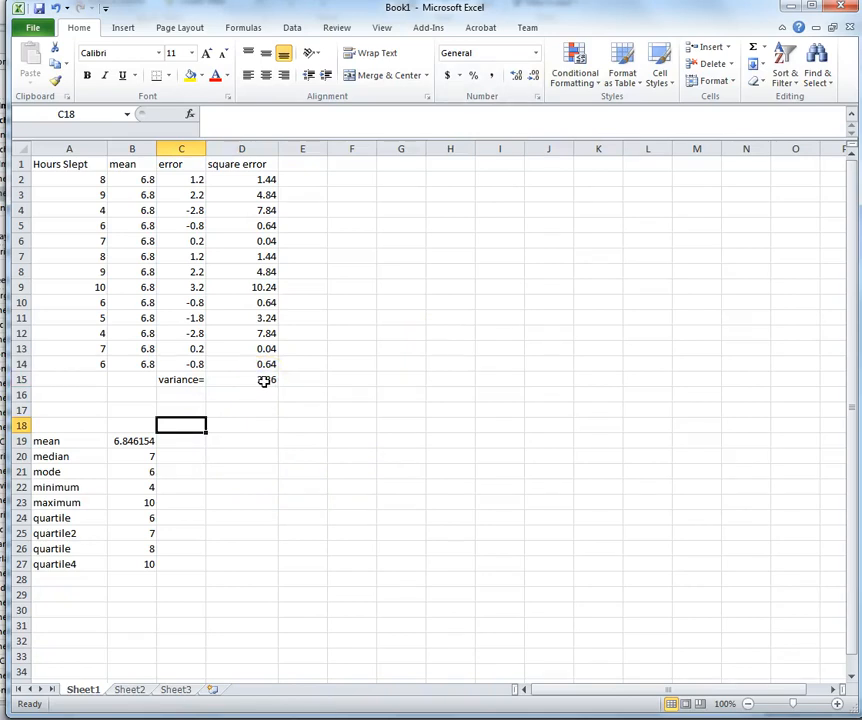
Step: Label C16 'st.dev='
{"action": "left_click", "coordinate": [190, 394]}
{"action": "type", "text": "st.de"}
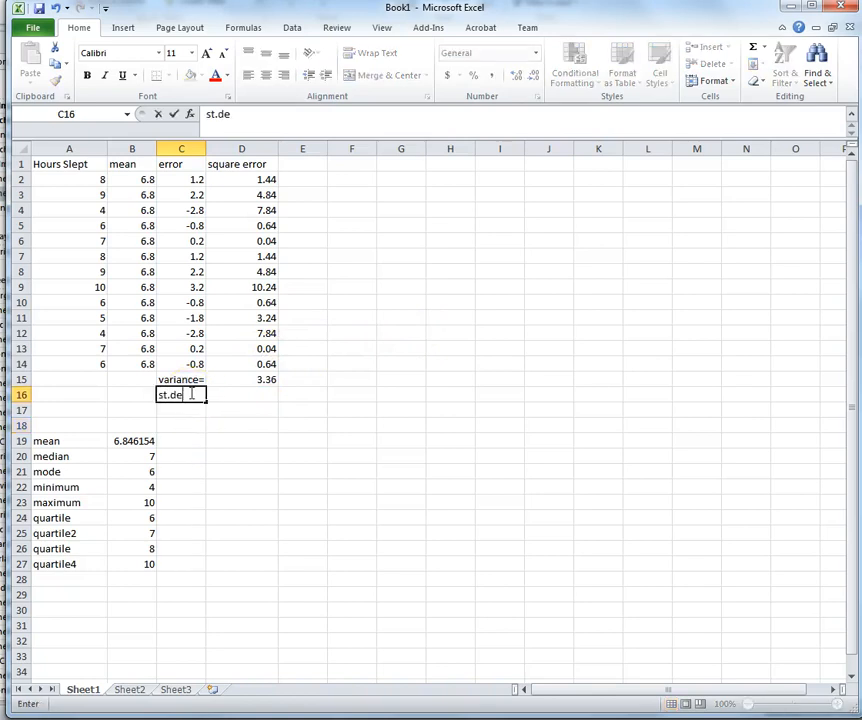
{"action": "type", "text": "v"}
{"action": "left_click", "coordinate": [258, 396]}
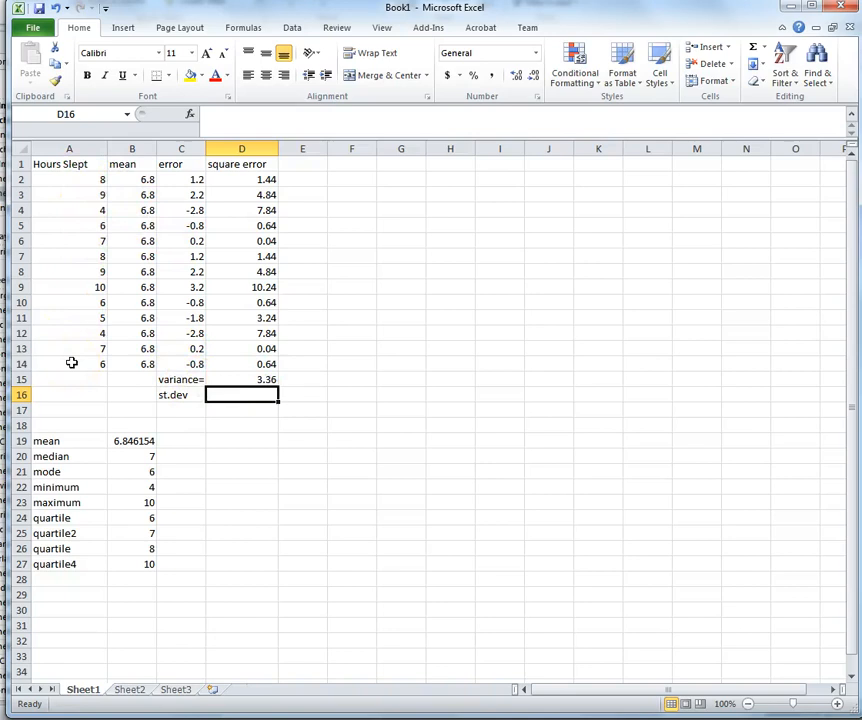
{"action": "left_click", "coordinate": [185, 395]}
{"action": "left_click", "coordinate": [239, 114]}
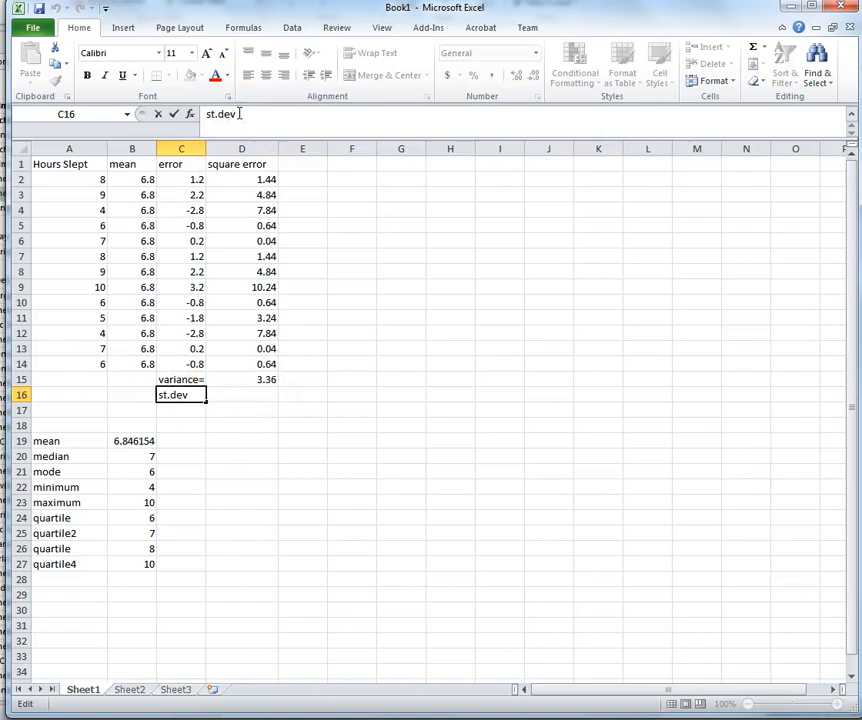
{"action": "left_click", "coordinate": [264, 398]}
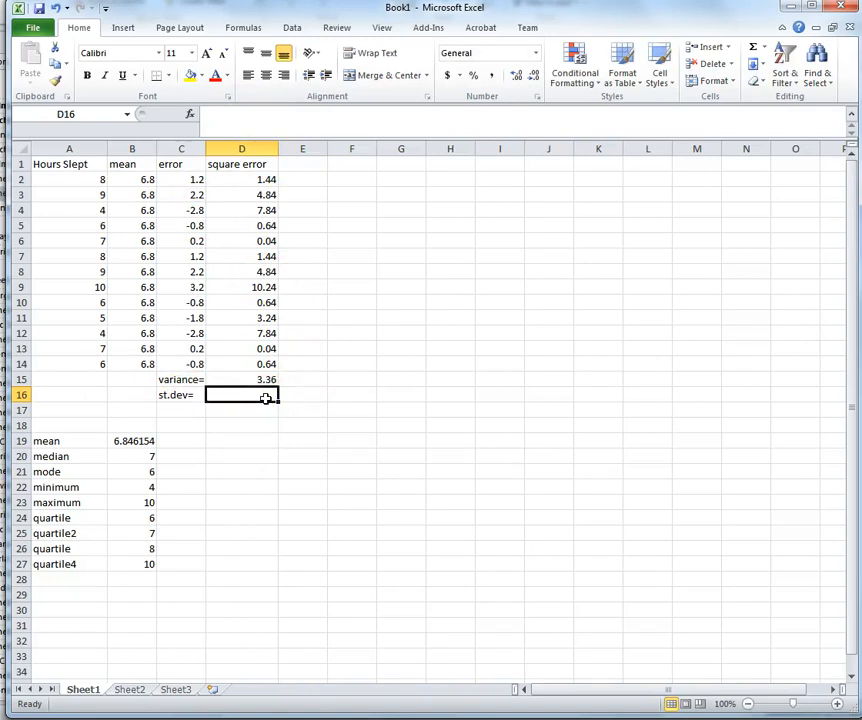
Step: Enter =SQRT(D15) in D16 for the standard deviation
{"action": "type", "text": "="}
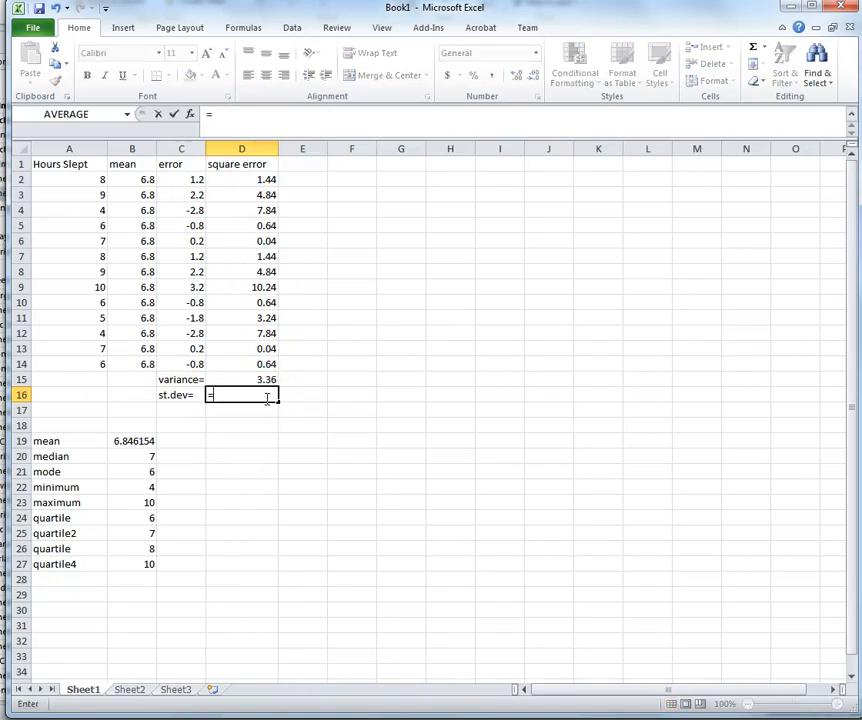
{"action": "type", "text": "sq"}
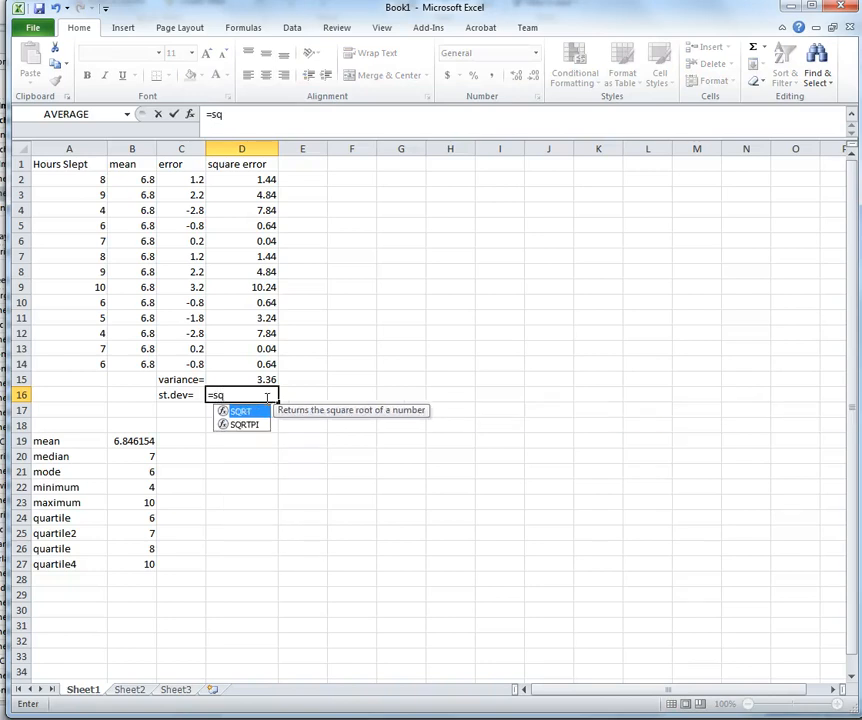
{"action": "left_click", "coordinate": [228, 395]}
{"action": "type", "text": "rt("}
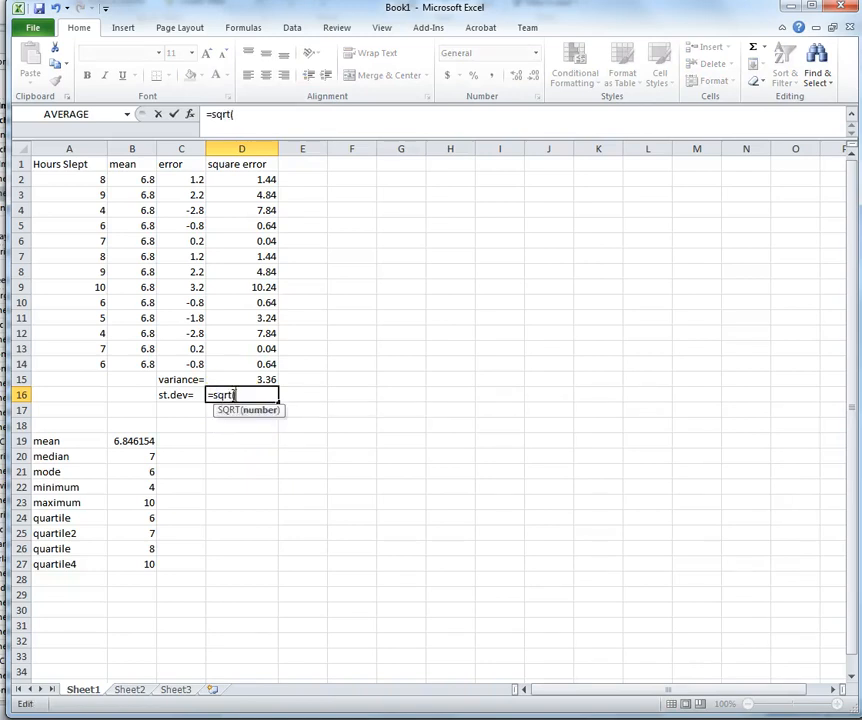
{"action": "left_click", "coordinate": [257, 381]}
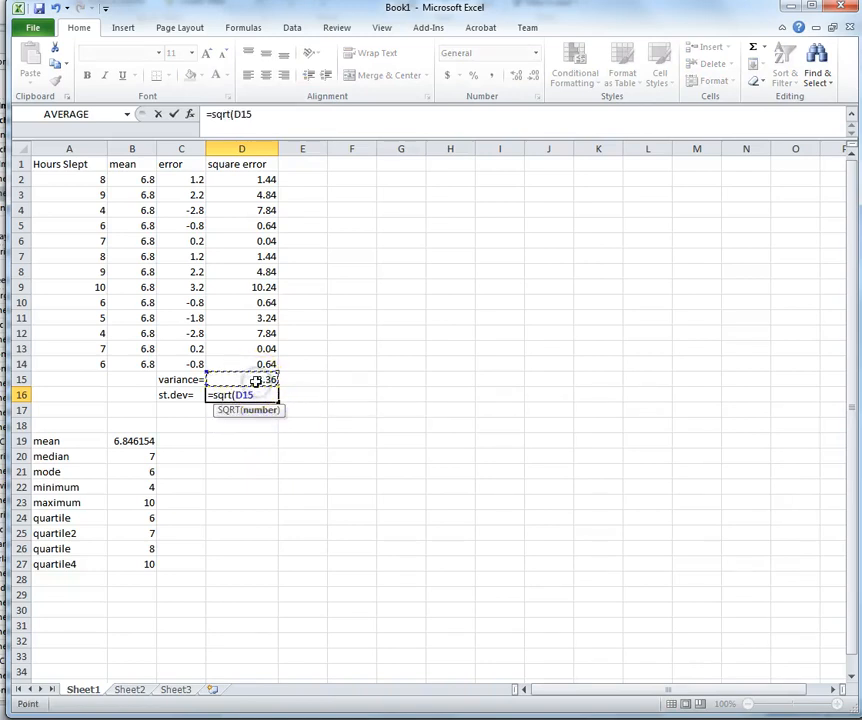
{"action": "type", "text": ")"}
{"action": "key", "text": "Return"}
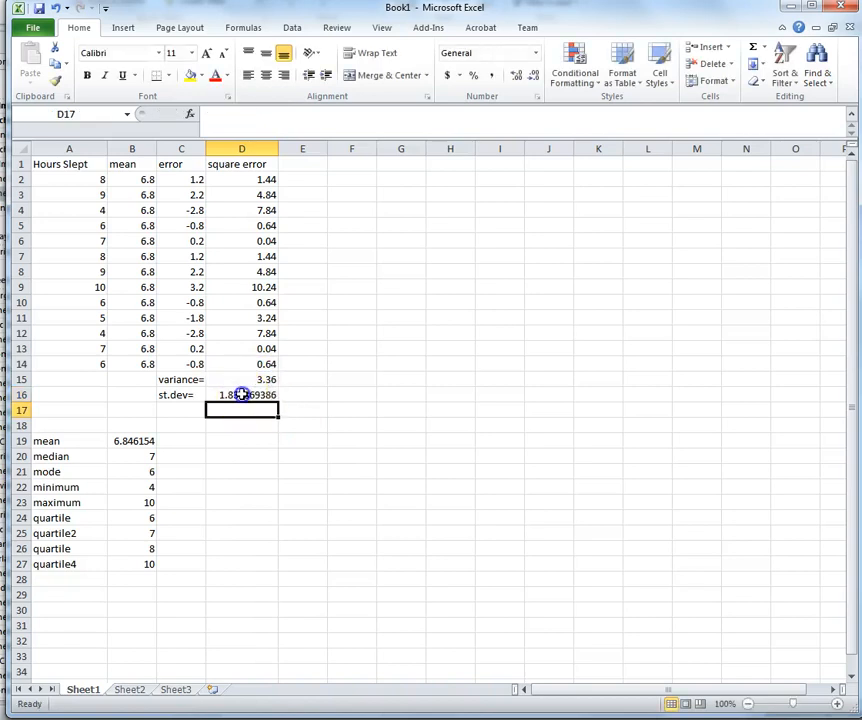
Step: Reduce D16's decimal places so the standard deviation shows 1.83
{"action": "left_click", "coordinate": [240, 395]}
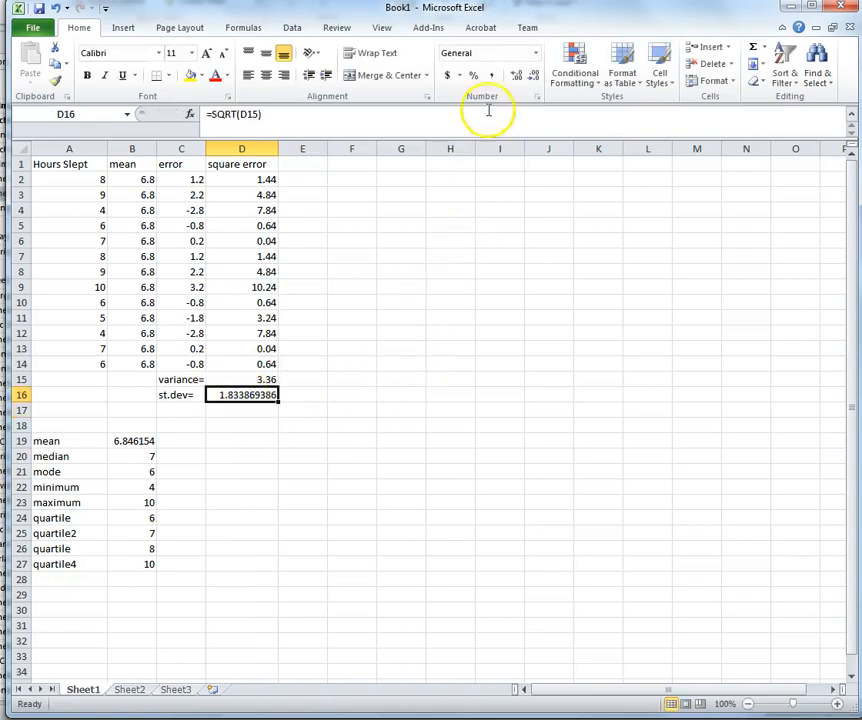
{"action": "left_click", "coordinate": [533, 76]}
{"action": "left_click", "coordinate": [533, 76]}
{"action": "left_click", "coordinate": [533, 76]}
{"action": "left_click", "coordinate": [533, 76]}
{"action": "left_click", "coordinate": [533, 76]}
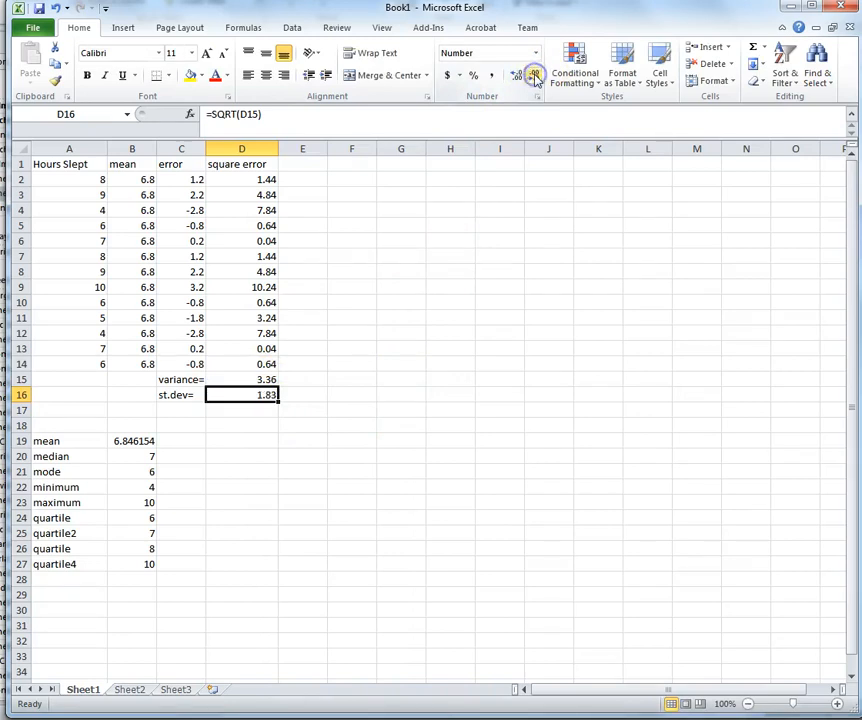
{"action": "left_click", "coordinate": [312, 400]}
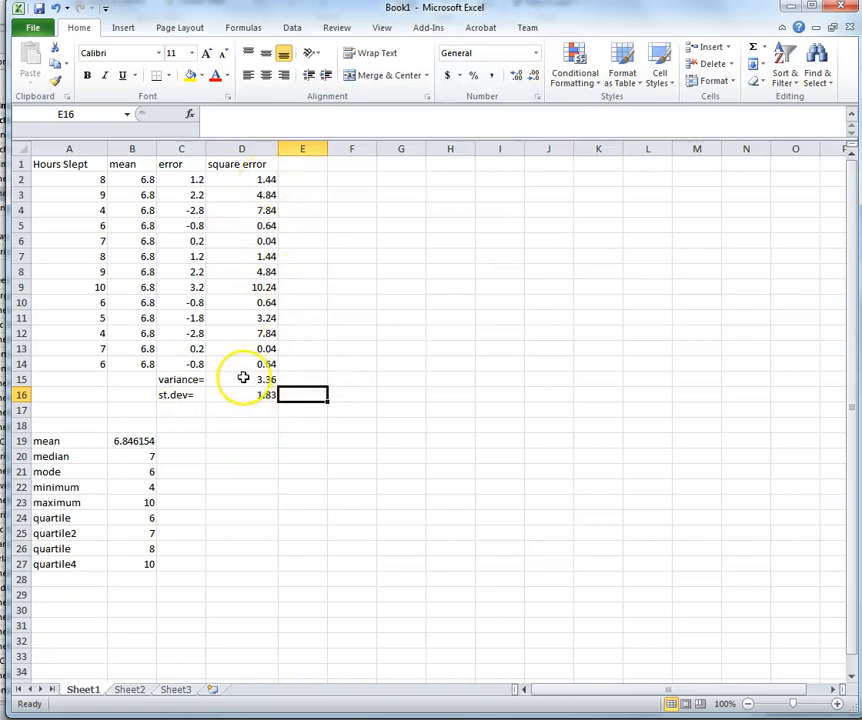
{"action": "left_click", "coordinate": [340, 380]}
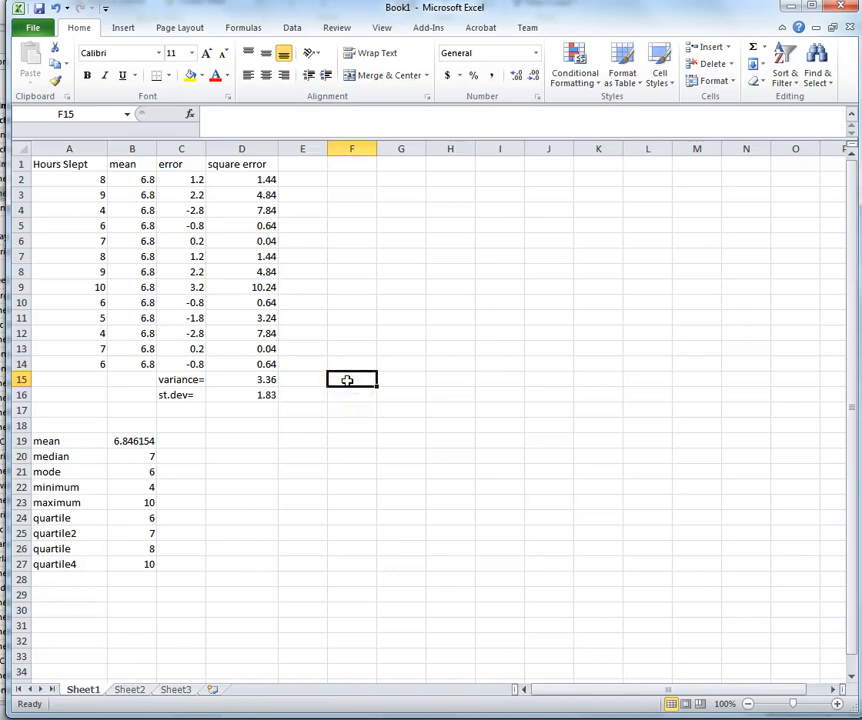
Step: Enter =VAR.P(A2:A14) in F15, giving the population variance 3.360947
{"action": "type", "text": "="}
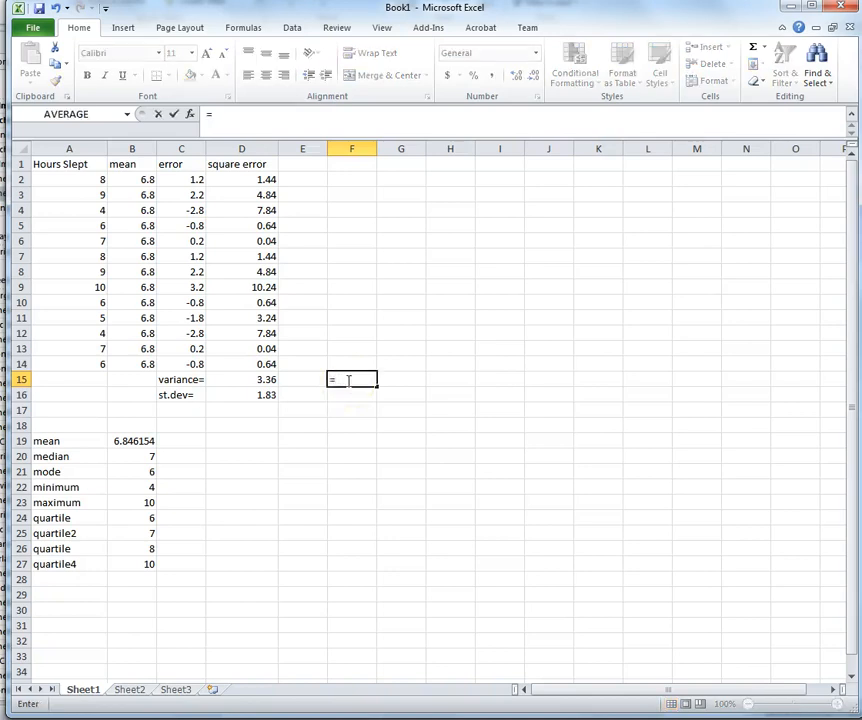
{"action": "type", "text": "var"}
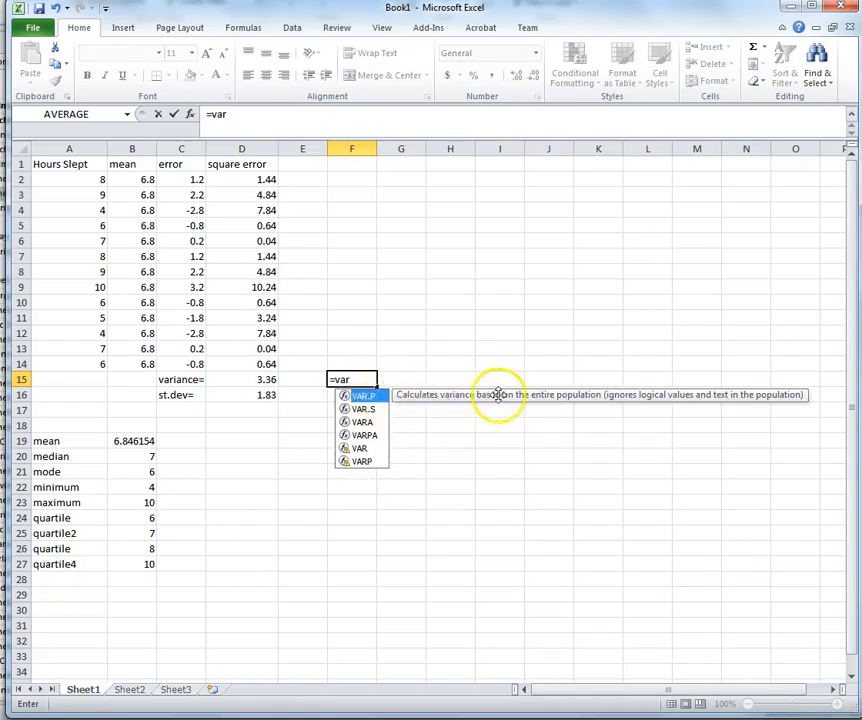
{"action": "type", "text": "."}
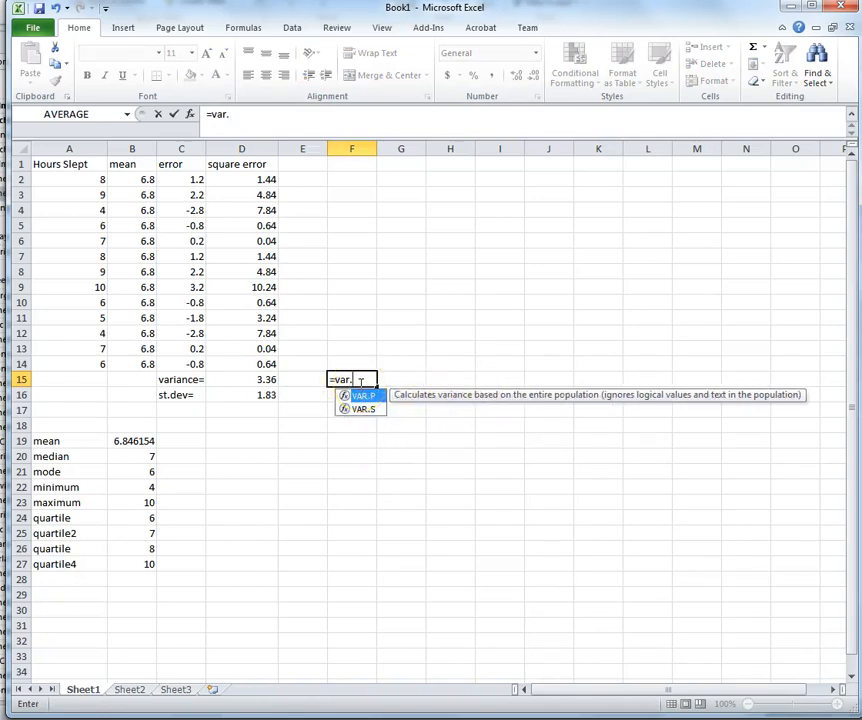
{"action": "type", "text": "p("}
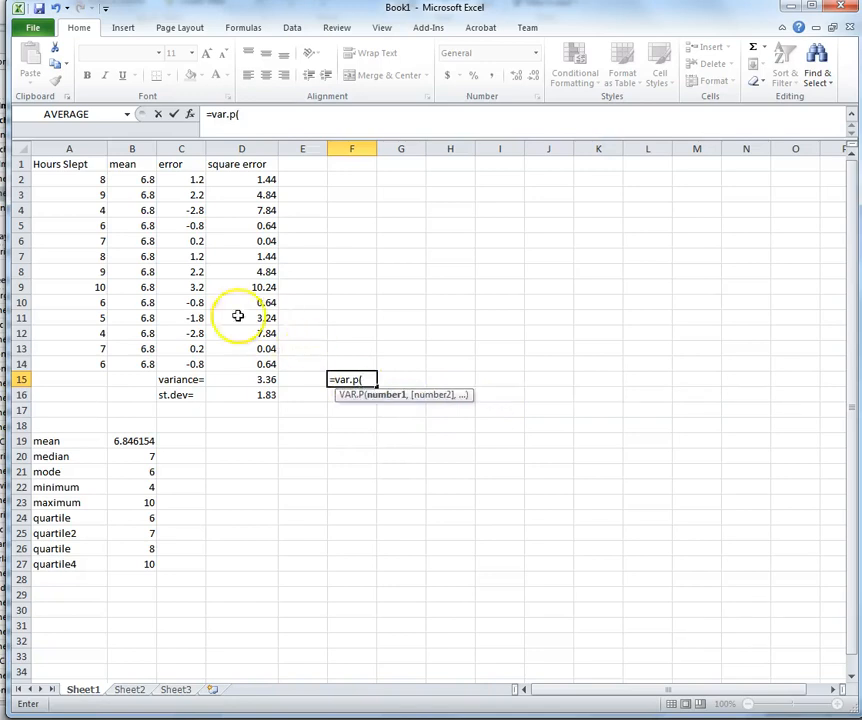
{"action": "left_click_drag", "start_coordinate": [75, 182], "coordinate": [88, 373]}
{"action": "type", "text": ")"}
{"action": "key", "text": "Return"}
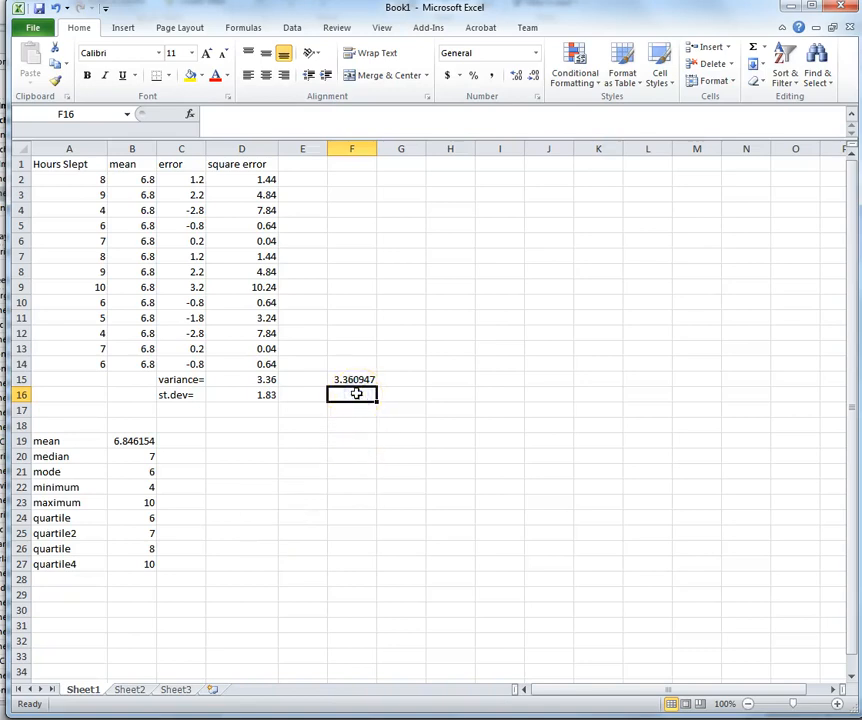
Step: Enter =STDEV.P(A2:A14) in F16 for the population standard deviation
{"action": "type", "text": "=std"}
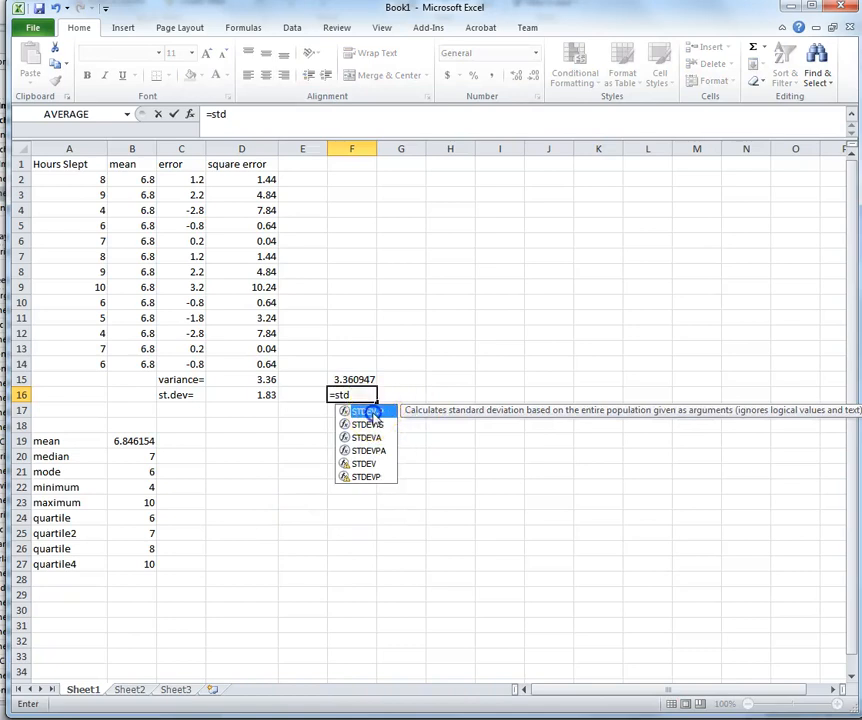
{"action": "left_click", "coordinate": [363, 395]}
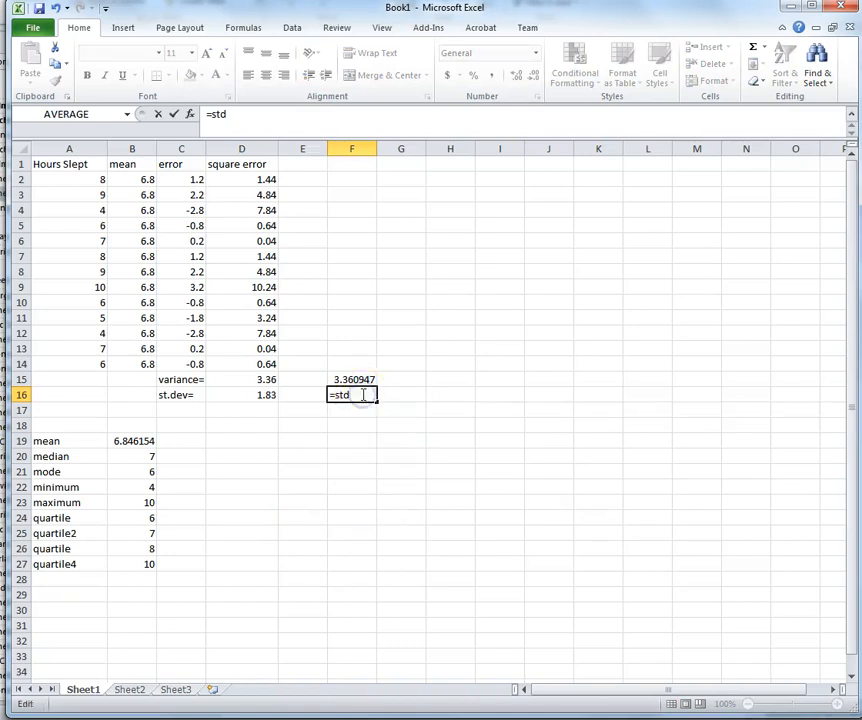
{"action": "key", "text": "BackSpace"}
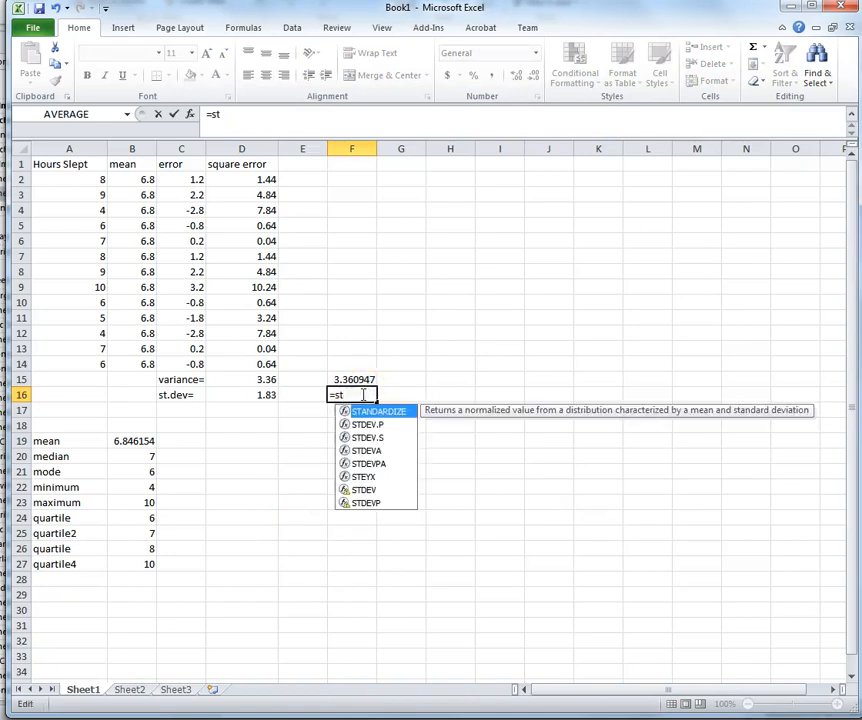
{"action": "type", "text": "dev.p"}
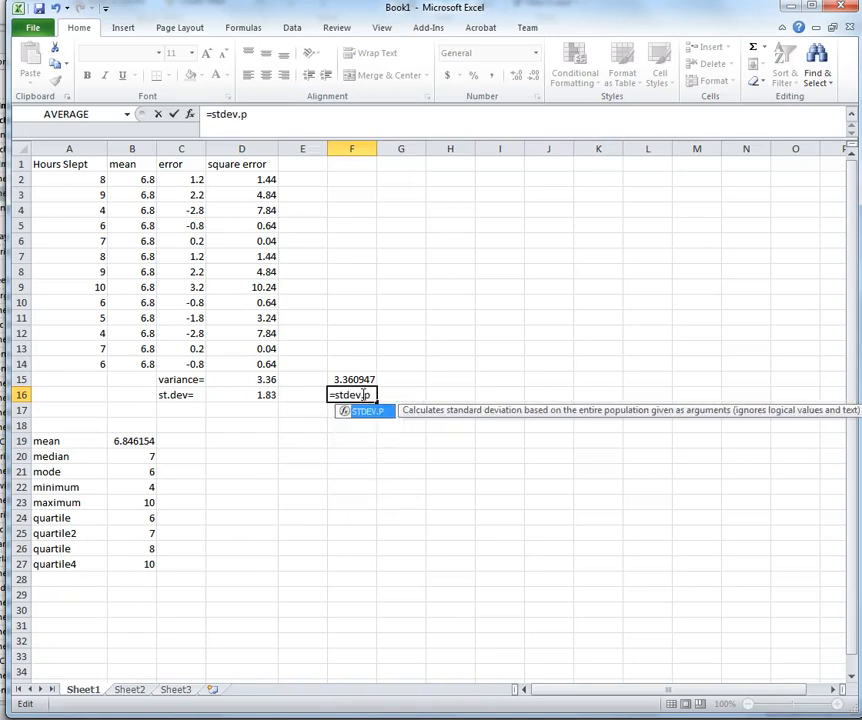
{"action": "type", "text": "("}
{"action": "left_click_drag", "start_coordinate": [75, 180], "coordinate": [90, 371]}
{"action": "type", "text": ")"}
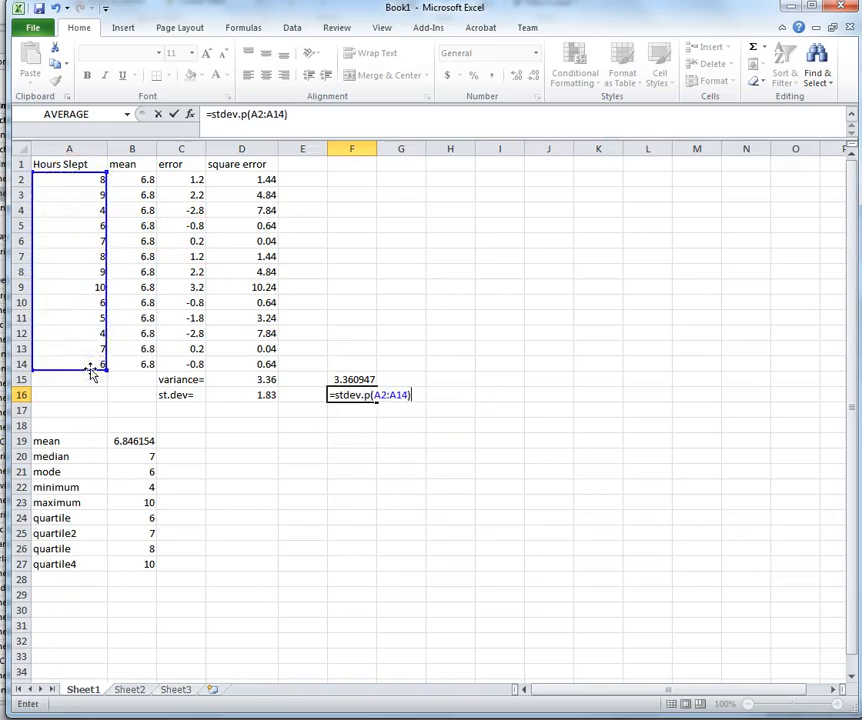
{"action": "key", "text": "Return"}
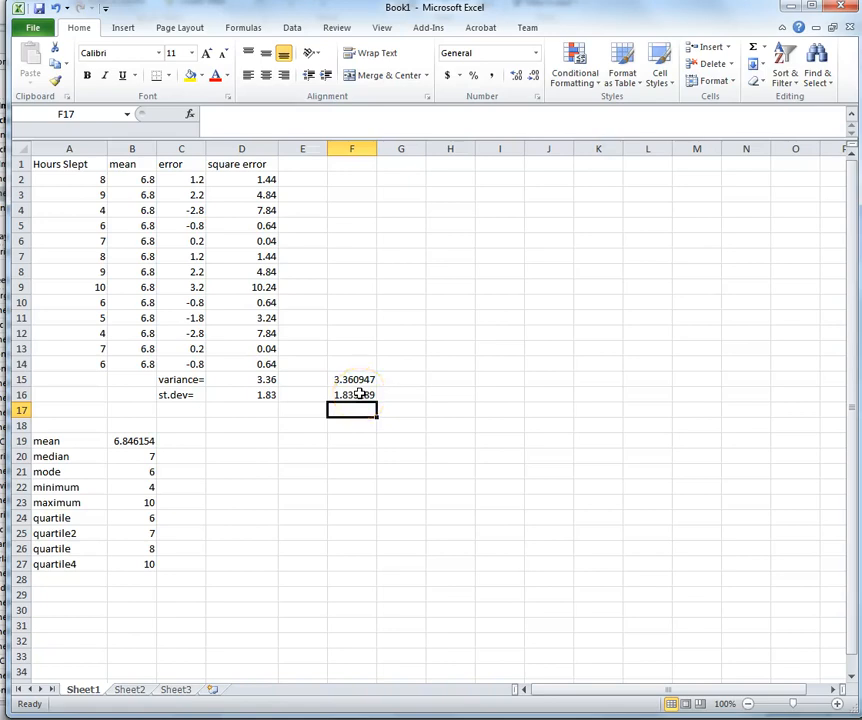
Step: Reduce F15:F16 to two decimals so they show 3.36 and 1.83
{"action": "left_click_drag", "start_coordinate": [356, 378], "coordinate": [362, 394]}
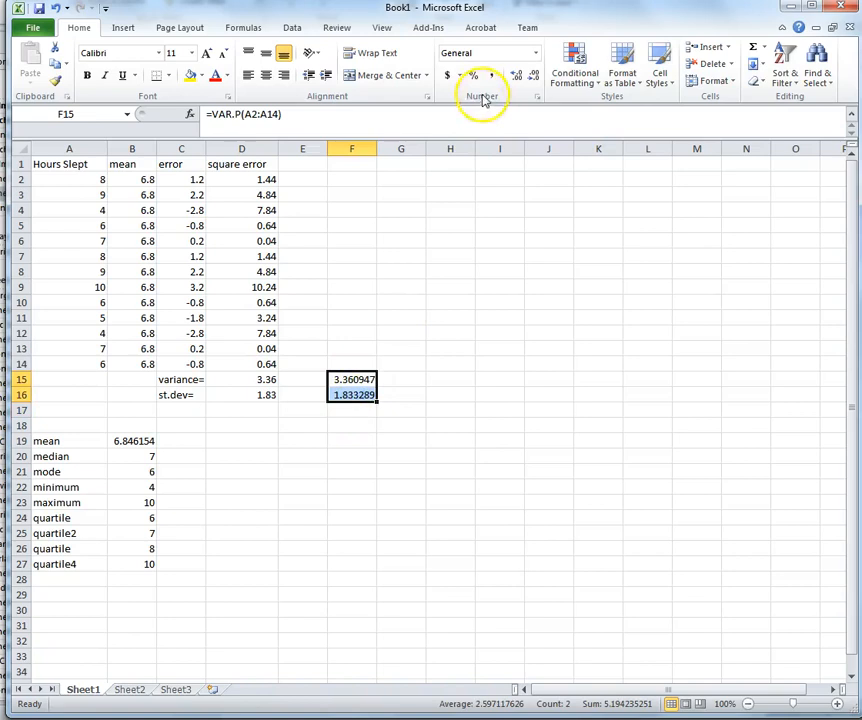
{"action": "left_click", "coordinate": [535, 76]}
{"action": "left_click", "coordinate": [535, 76]}
{"action": "left_click", "coordinate": [535, 76]}
{"action": "left_click", "coordinate": [535, 76]}
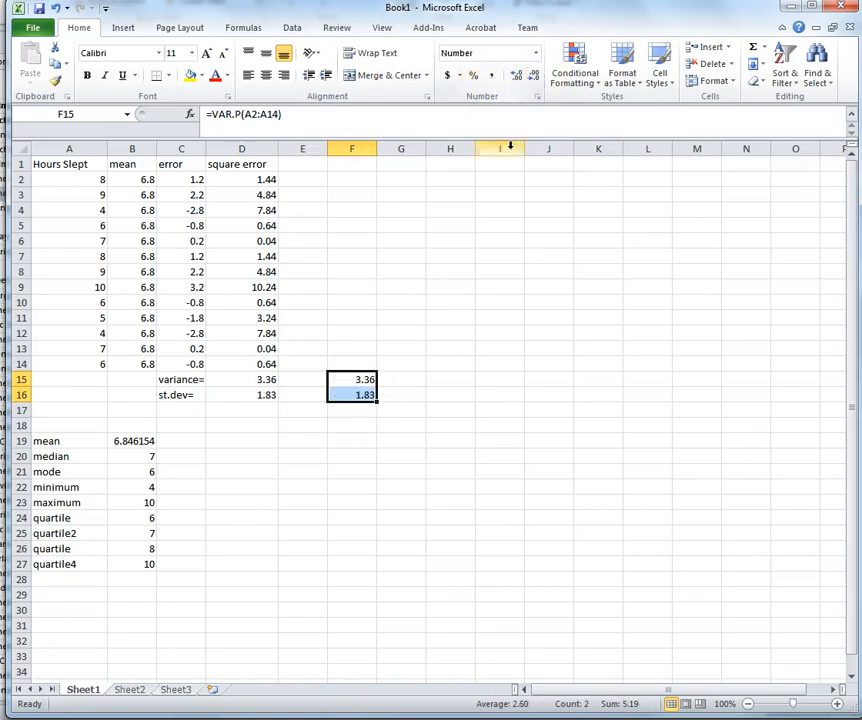
{"action": "left_click", "coordinate": [262, 425]}
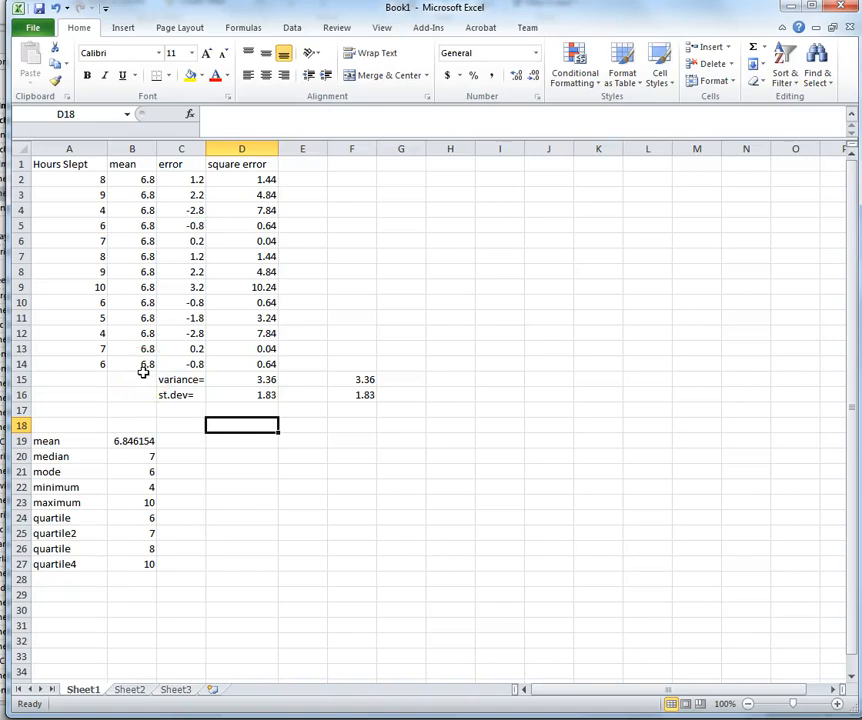
{"action": "left_click", "coordinate": [265, 380]}
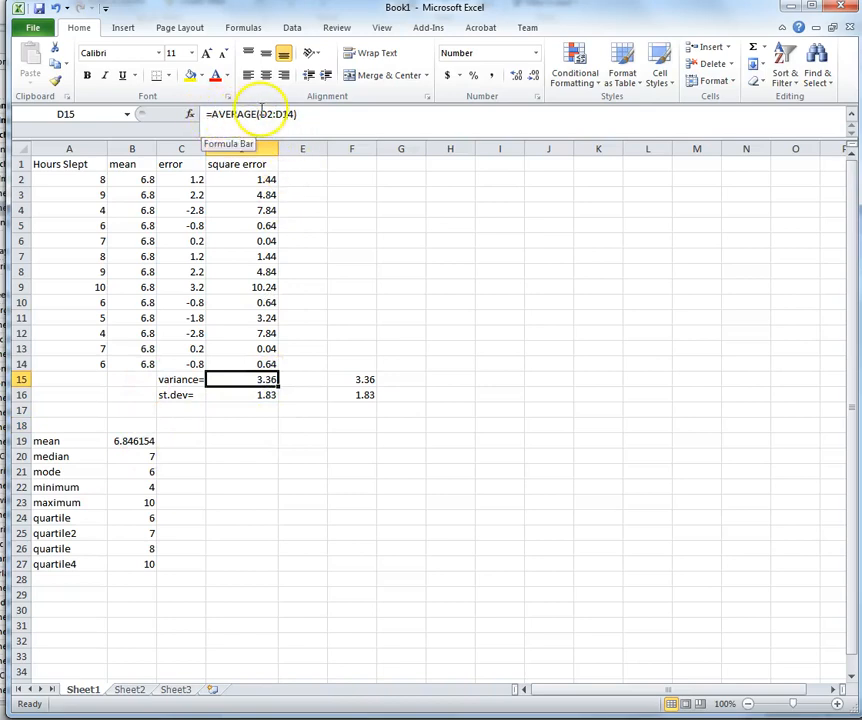
Step: Enter =sum(D2:D14)/count(D2:D14)-1 in E15 as an alternative variance calculation
{"action": "left_click", "coordinate": [318, 379]}
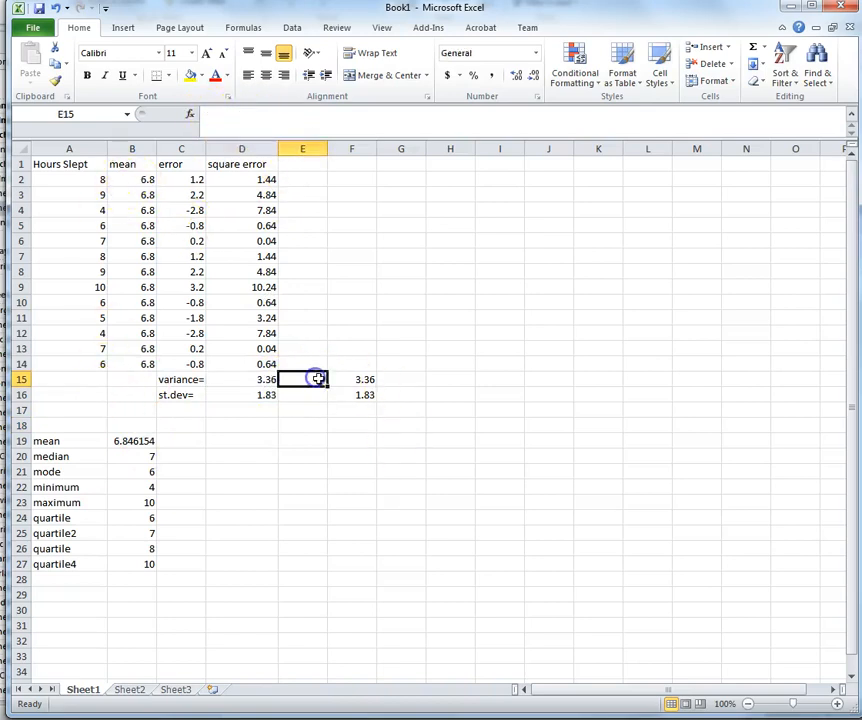
{"action": "type", "text": "="}
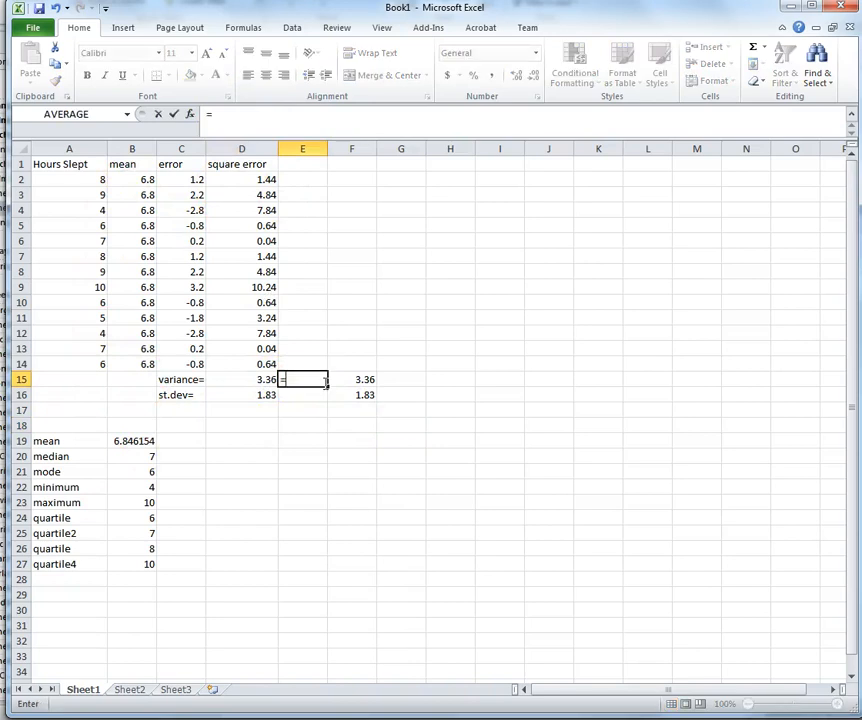
{"action": "type", "text": "sum"}
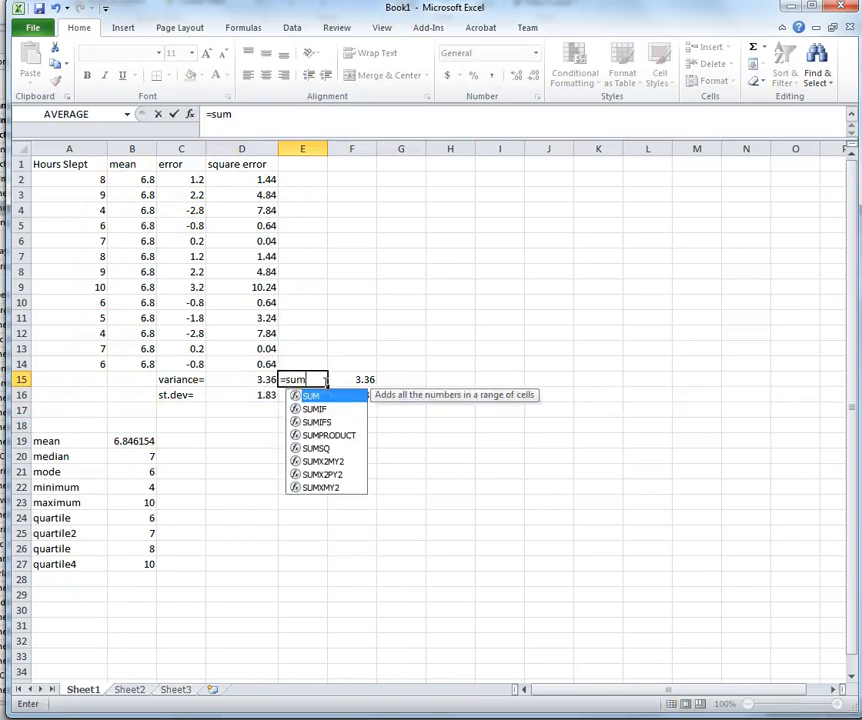
{"action": "type", "text": "("}
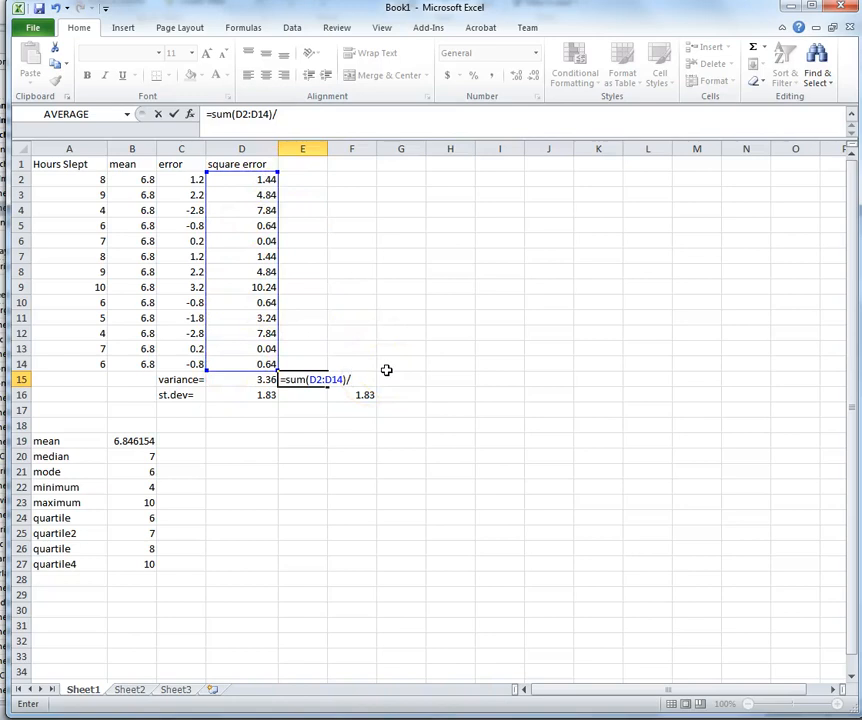
{"action": "type", "text": "count"}
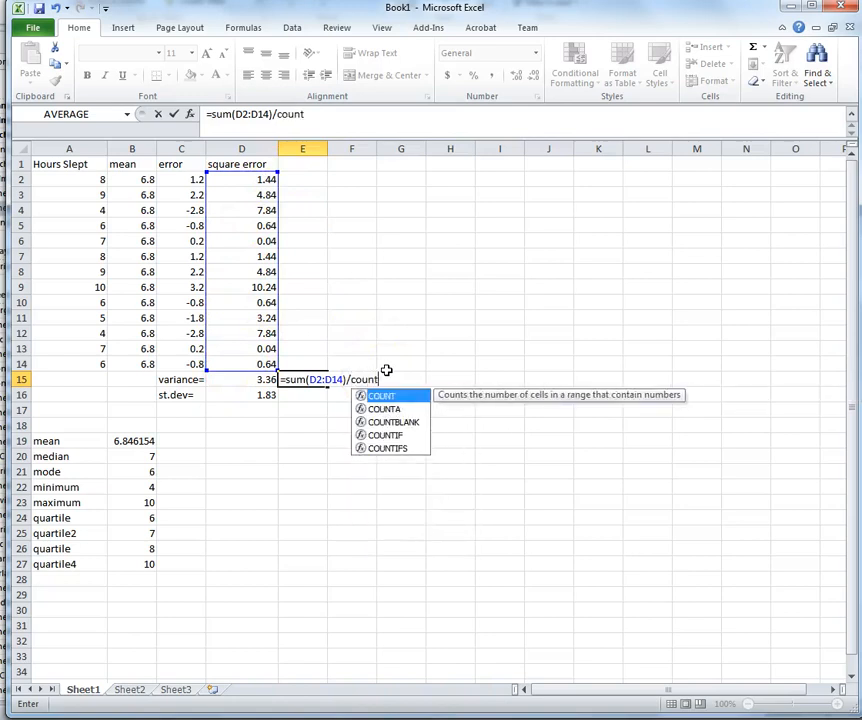
{"action": "type", "text": "("}
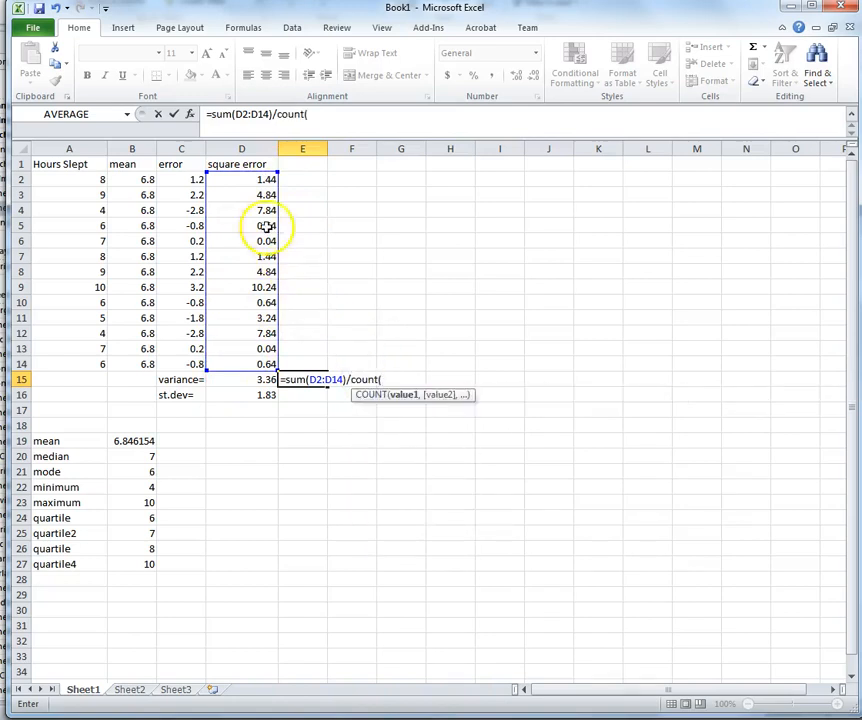
{"action": "left_click", "coordinate": [236, 181]}
{"action": "left_click_drag", "start_coordinate": [246, 198], "coordinate": [262, 365]}
{"action": "type", "text": ")-1"}
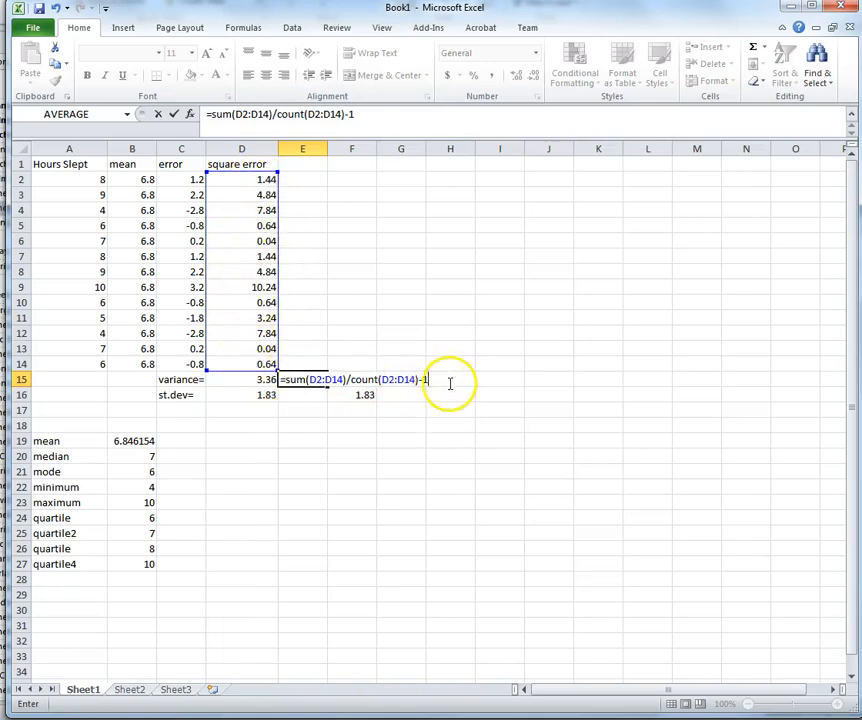
{"action": "key", "text": "Return"}
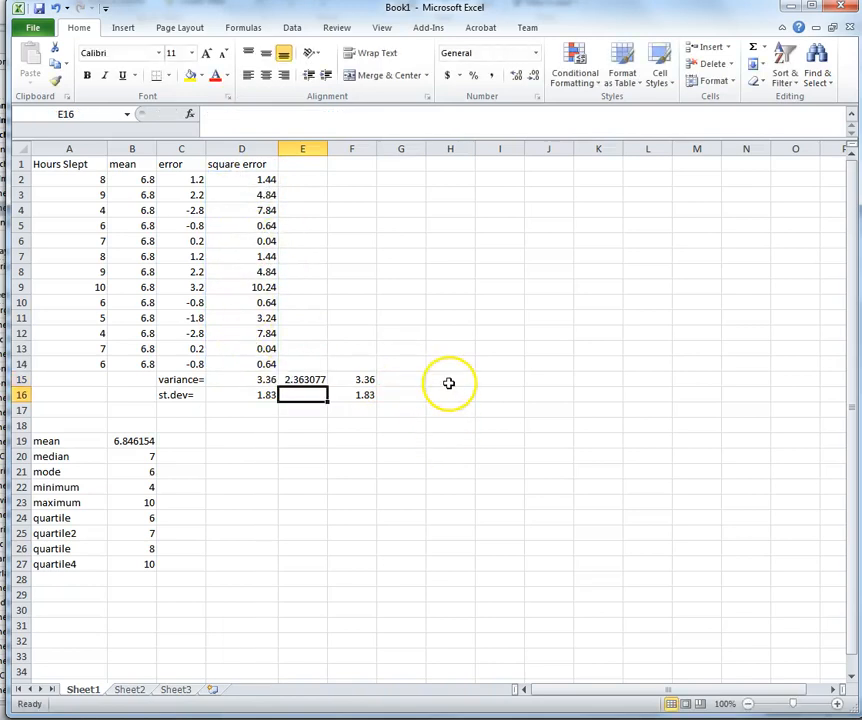
Step: Review E15's variance formula and D16's square-root standard deviation formula
{"action": "left_click", "coordinate": [309, 381]}
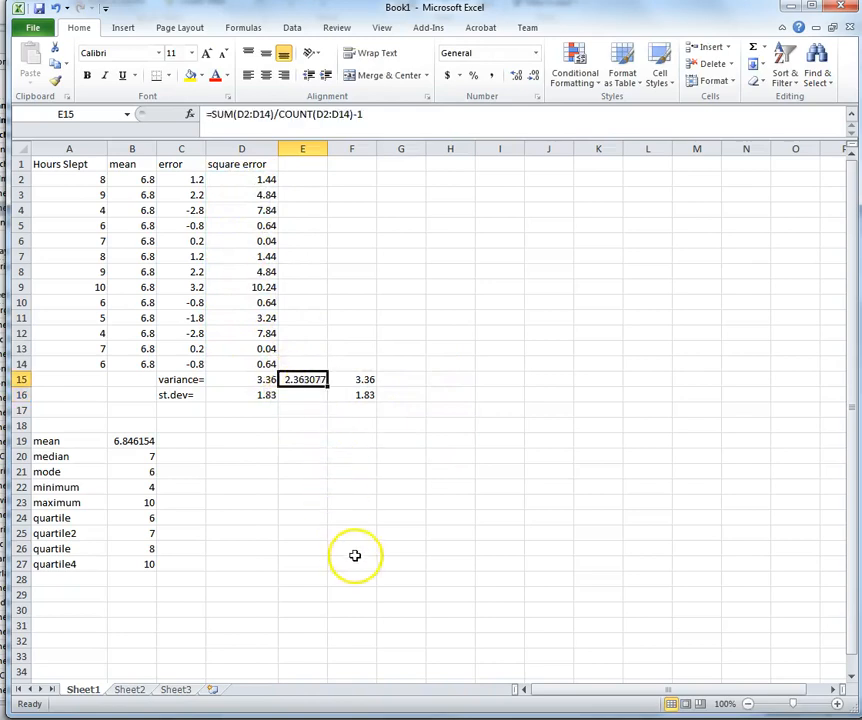
{"action": "left_click", "coordinate": [318, 396]}
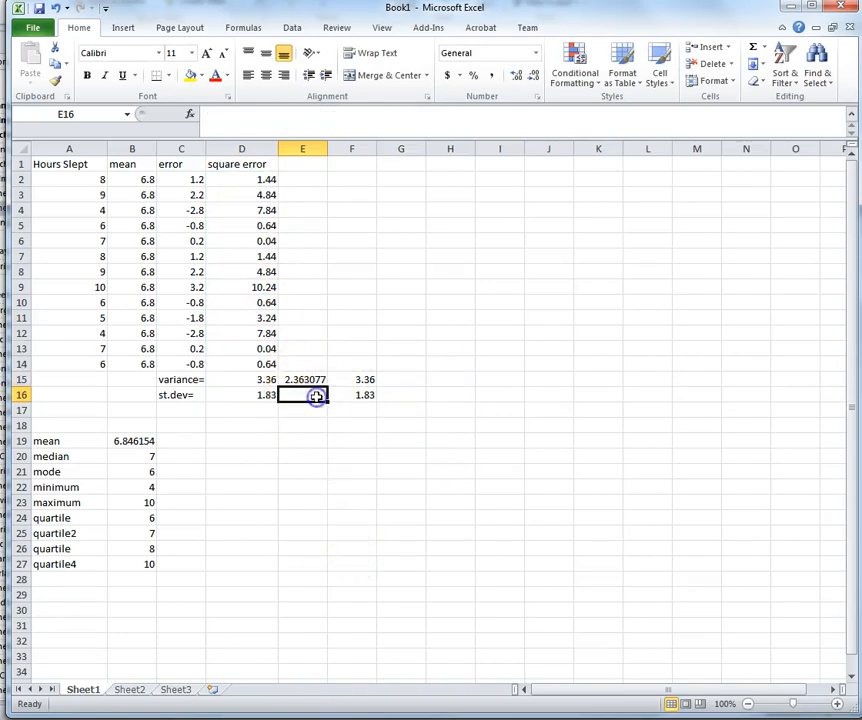
{"action": "left_click", "coordinate": [245, 394]}
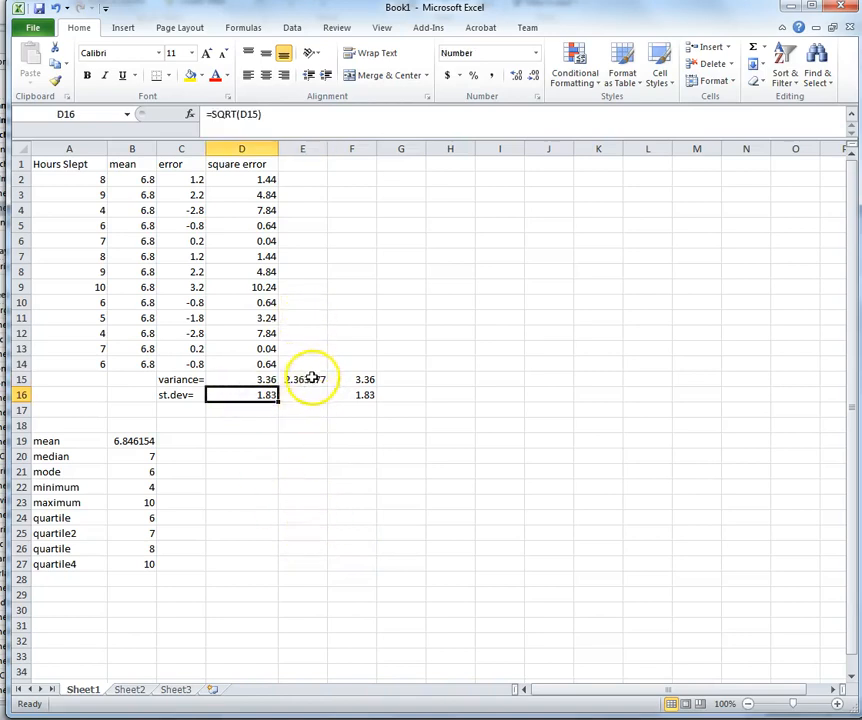
{"action": "left_click", "coordinate": [312, 379]}
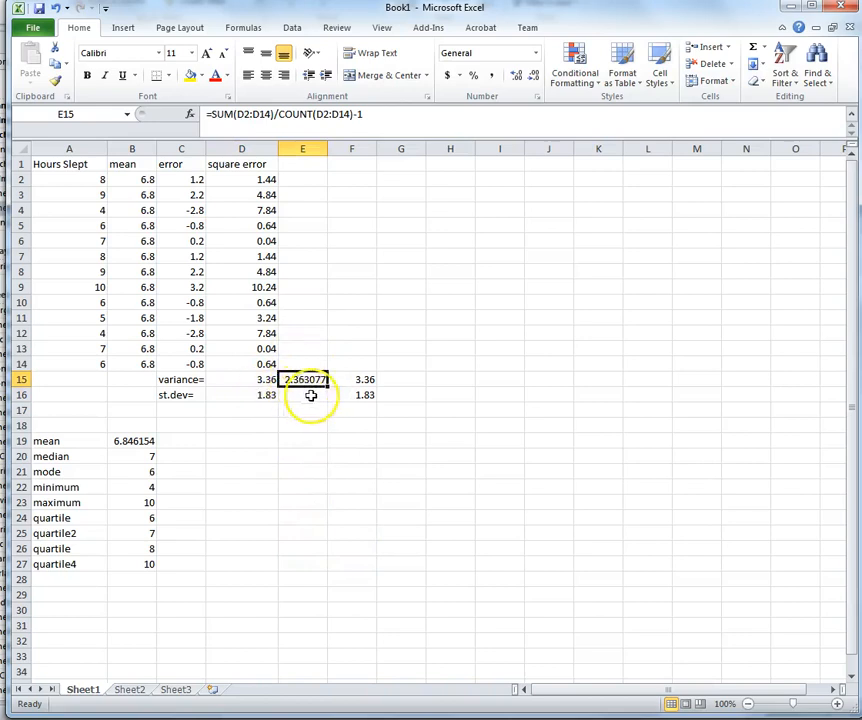
{"action": "left_click", "coordinate": [311, 395]}
{"action": "left_click", "coordinate": [298, 380]}
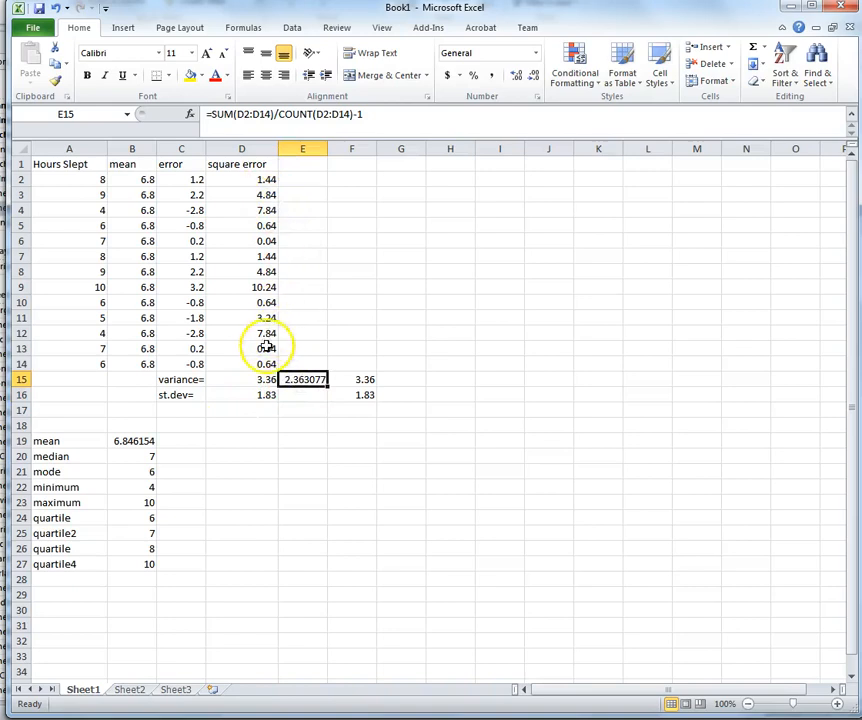
{"action": "left_click", "coordinate": [313, 396]}
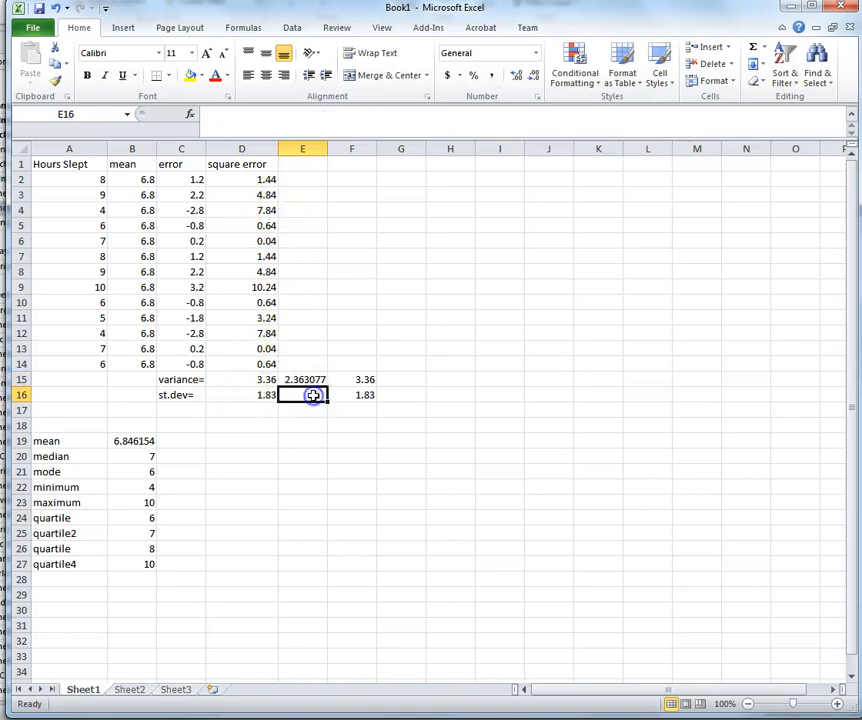
Step: Copy D16's =SQRT(D15) into E16 so it shows 1.54
{"action": "left_click", "coordinate": [270, 395]}
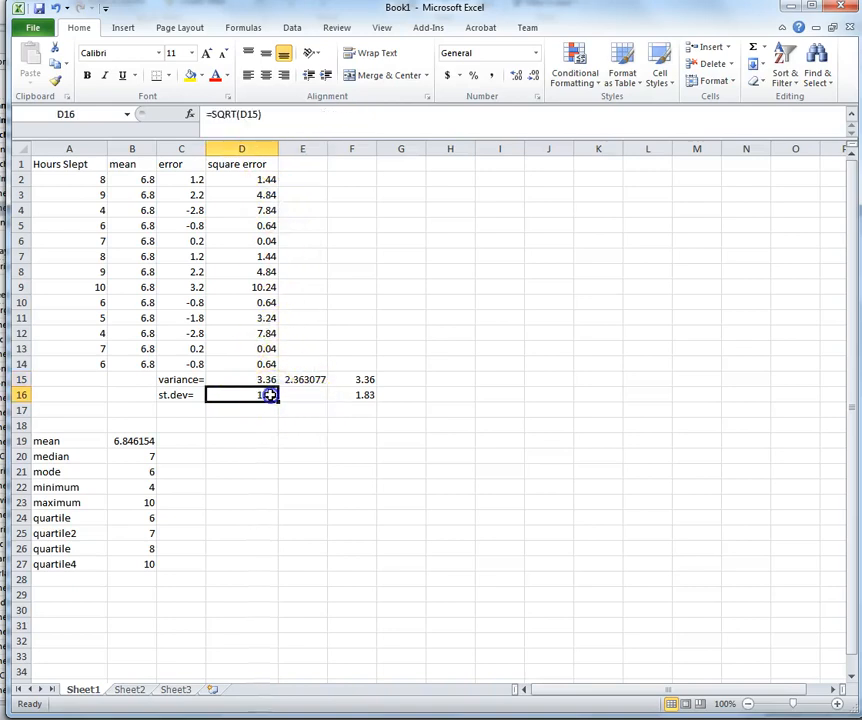
{"action": "key", "text": "ctrl+c"}
{"action": "left_click", "coordinate": [318, 396]}
{"action": "key", "text": "ctrl+v"}
{"action": "left_click", "coordinate": [311, 455]}
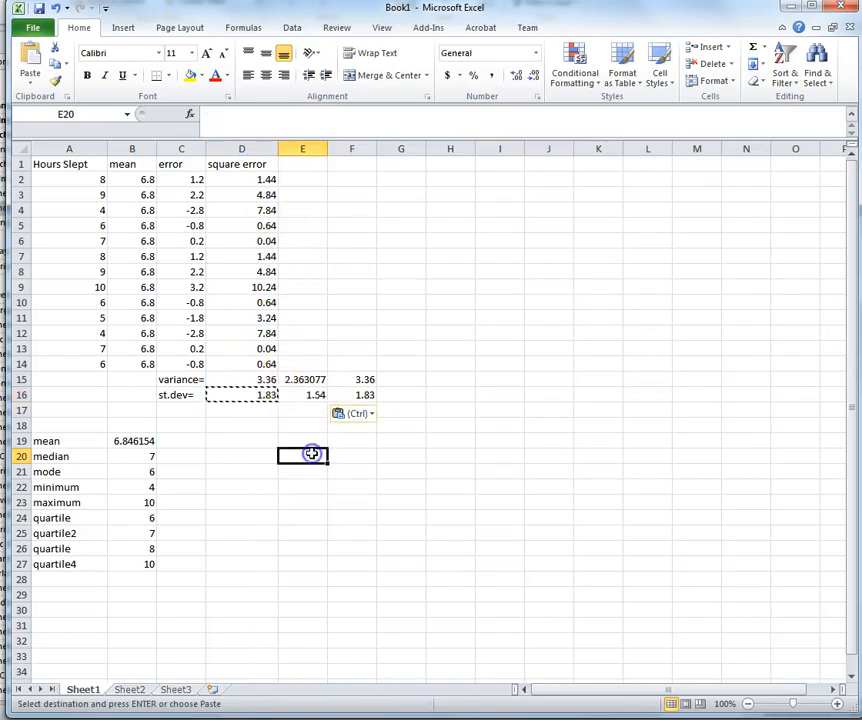
Step: Start a variance formula in G15 by typing =va
{"action": "left_click", "coordinate": [401, 399]}
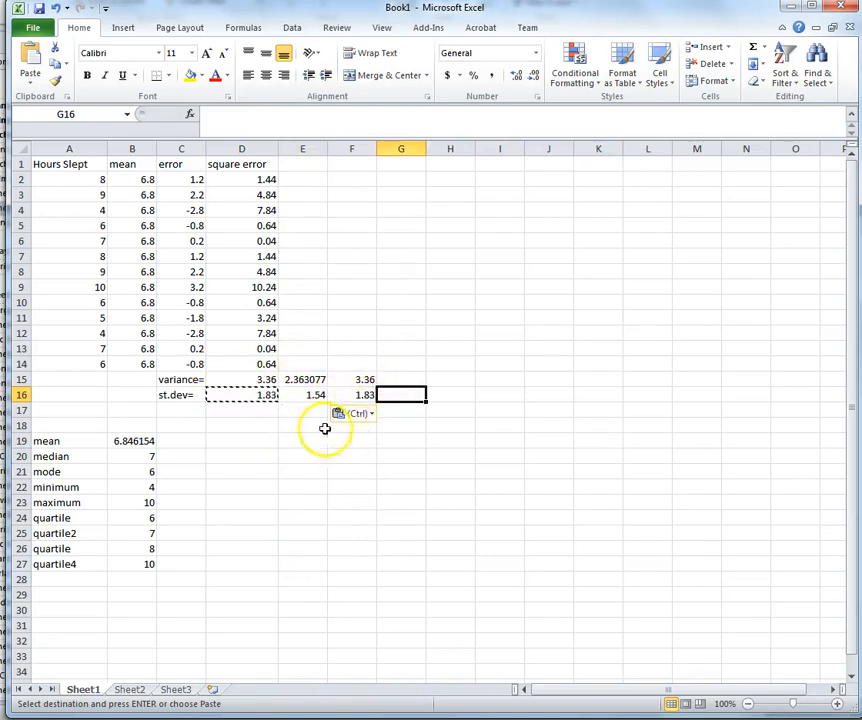
{"action": "left_click", "coordinate": [413, 379]}
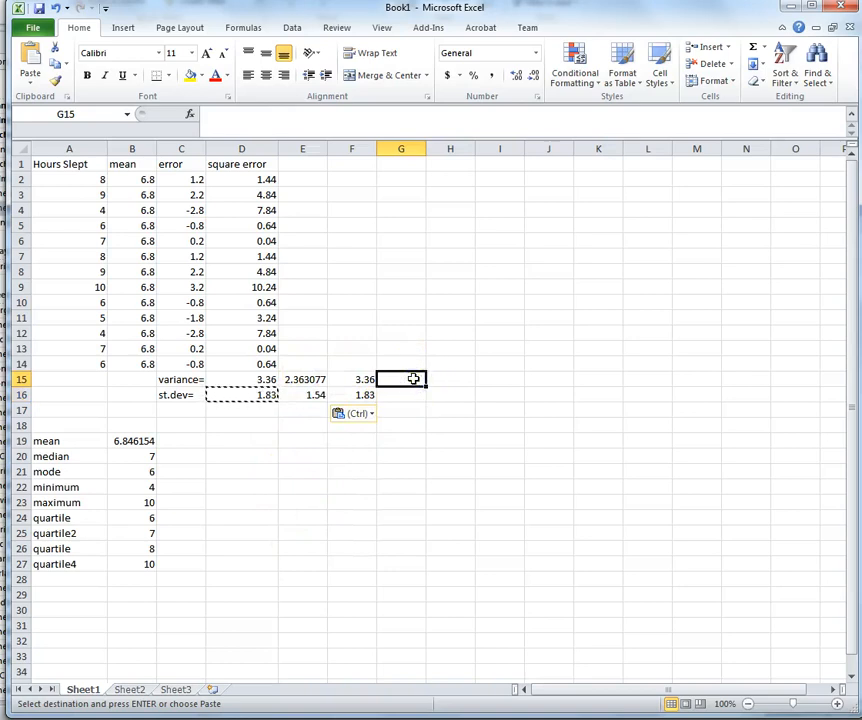
{"action": "type", "text": "=va"}
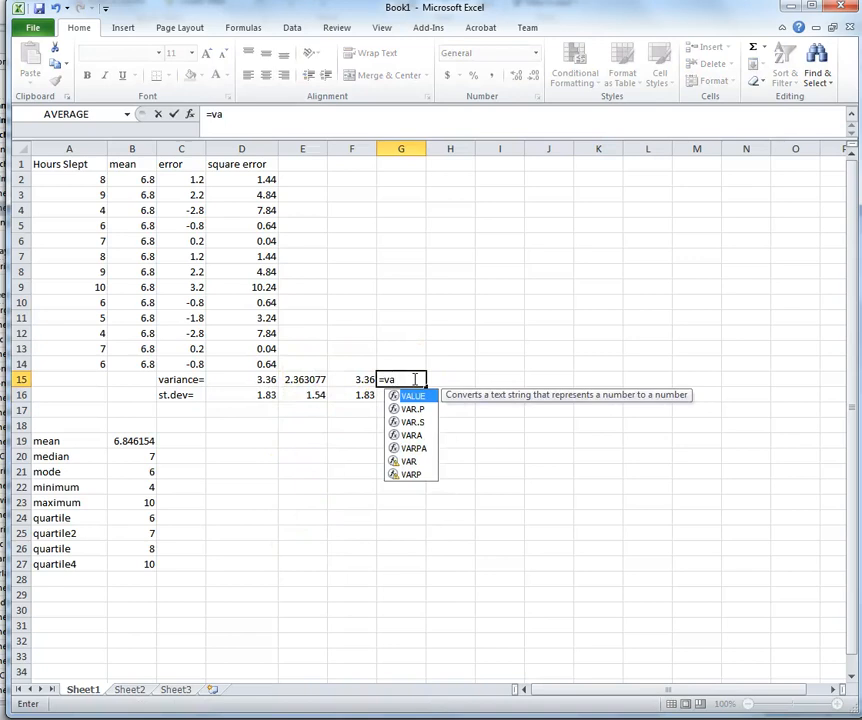
Step: Finish =VAR.S(A2:A14) in G15 to get 3.641026, then inspect E15's formula
{"action": "left_click", "coordinate": [413, 422]}
{"action": "left_click", "coordinate": [403, 374]}
{"action": "type", "text": "r.s("}
{"action": "left_click_drag", "start_coordinate": [78, 179], "coordinate": [87, 362]}
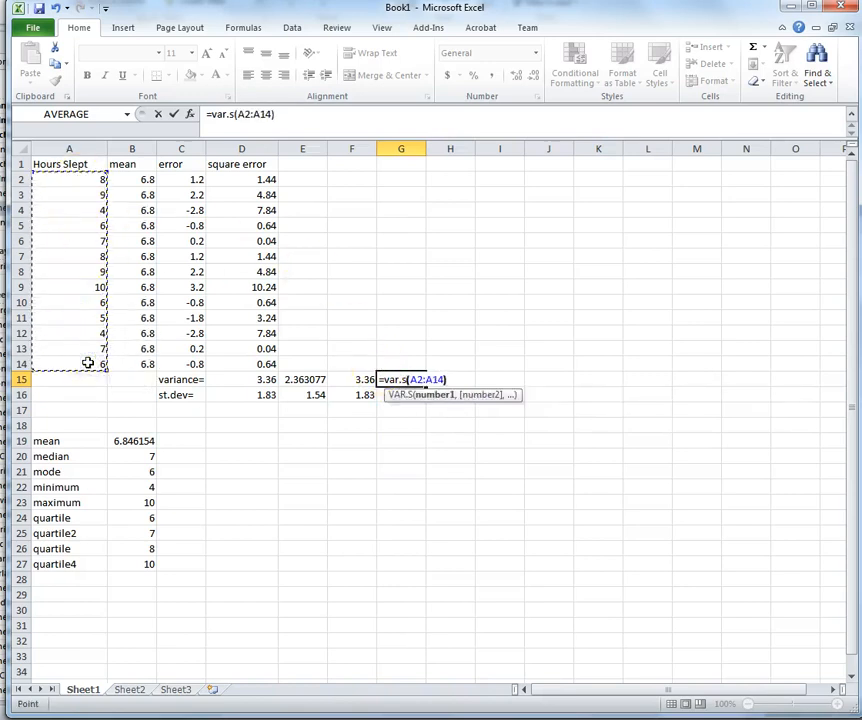
{"action": "key", "text": "Return"}
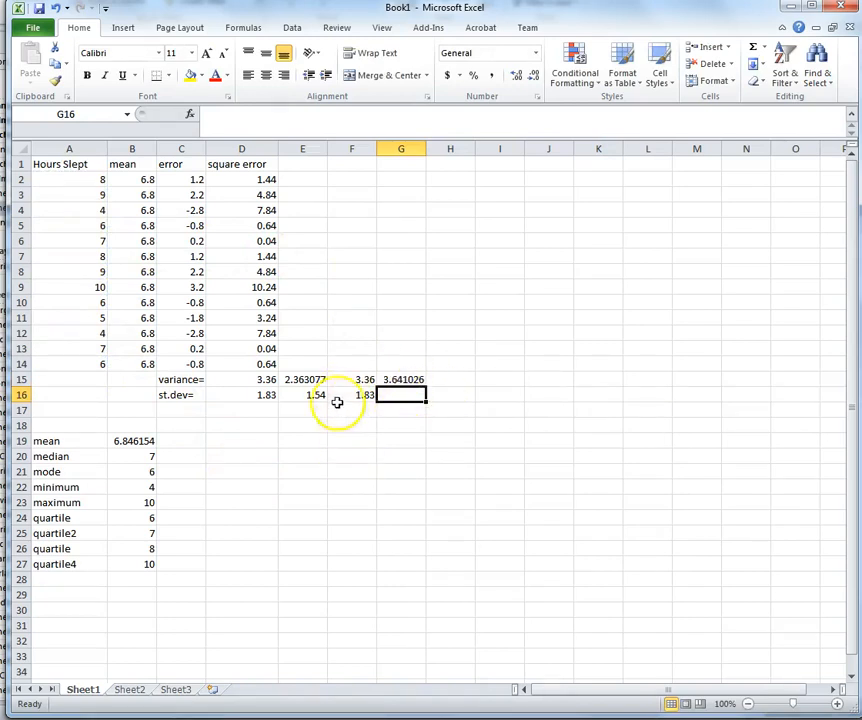
{"action": "left_click", "coordinate": [313, 380]}
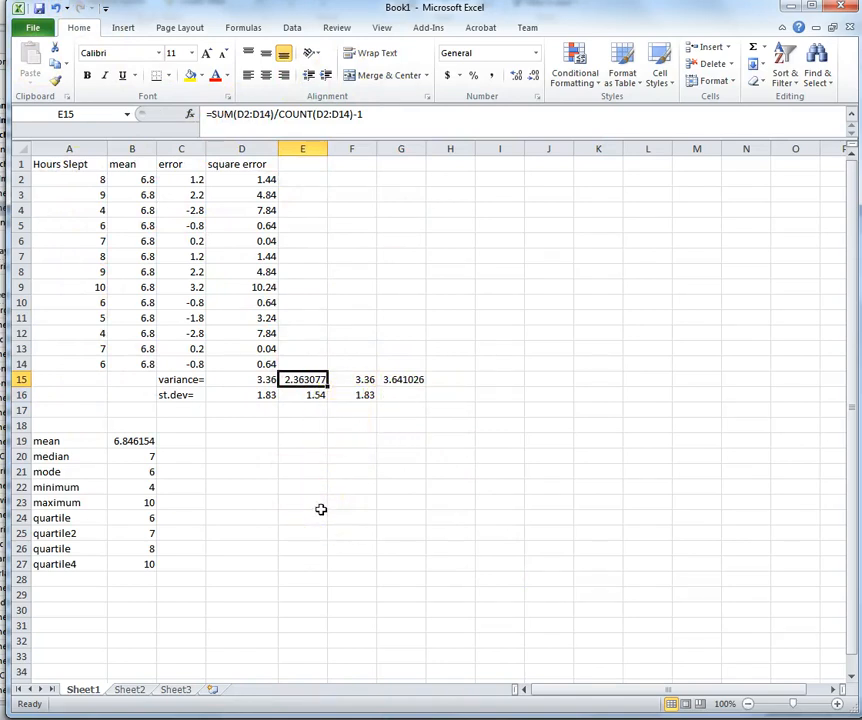
{"action": "left_click", "coordinate": [356, 487]}
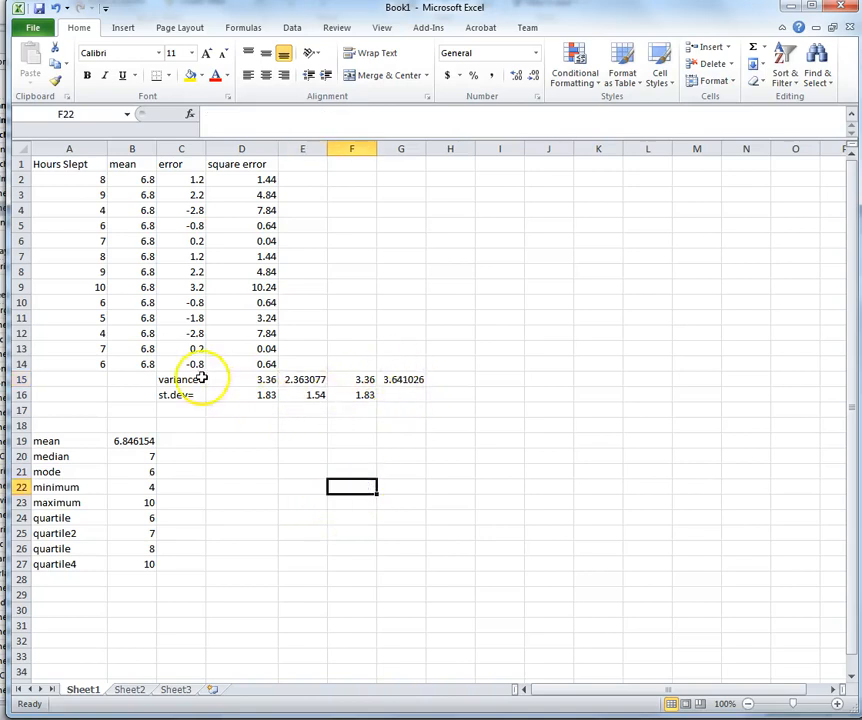
Step: Clear the incorrect variance and #VALUE! standard deviation from E15 and E16
{"action": "left_click", "coordinate": [315, 380]}
{"action": "key", "text": "BackSpace"}
{"action": "left_click", "coordinate": [316, 395]}
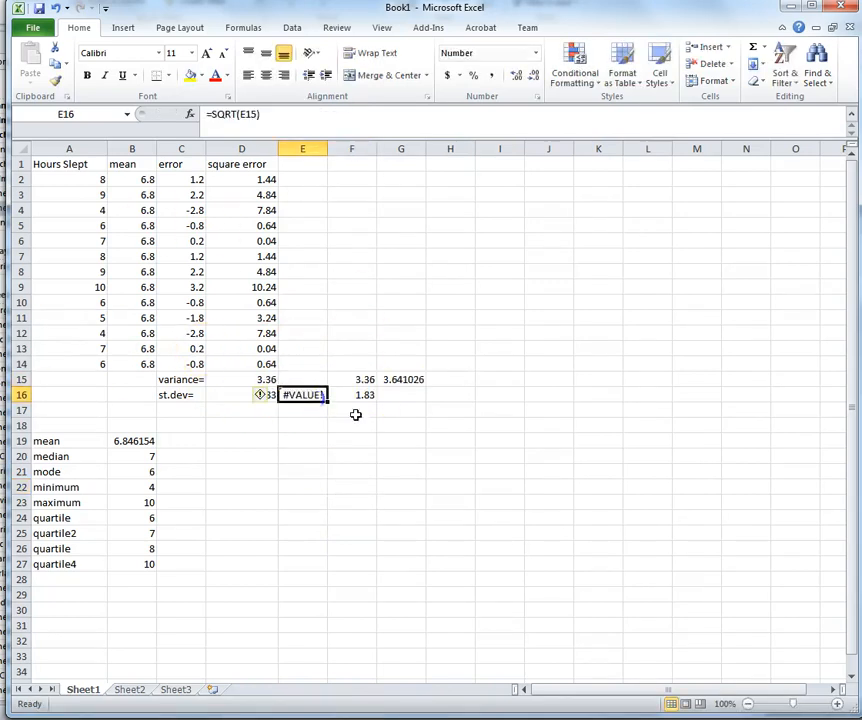
{"action": "key", "text": "Delete"}
{"action": "left_click", "coordinate": [448, 473]}
Step: Enter =STDEV.S(A2:A14) in G16, giving 1.908147
{"action": "left_click", "coordinate": [411, 394]}
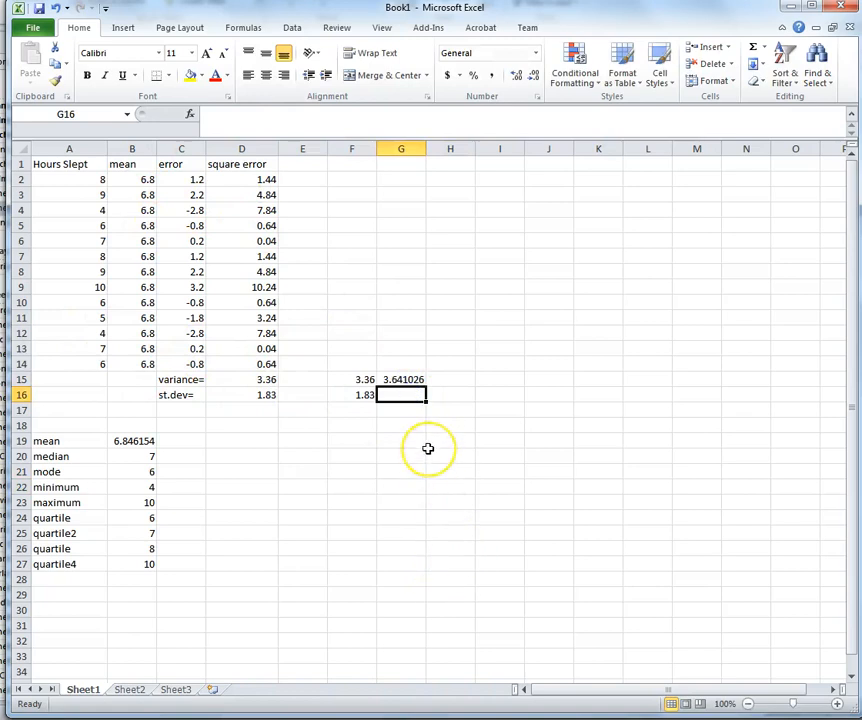
{"action": "type", "text": "=stdev.s"}
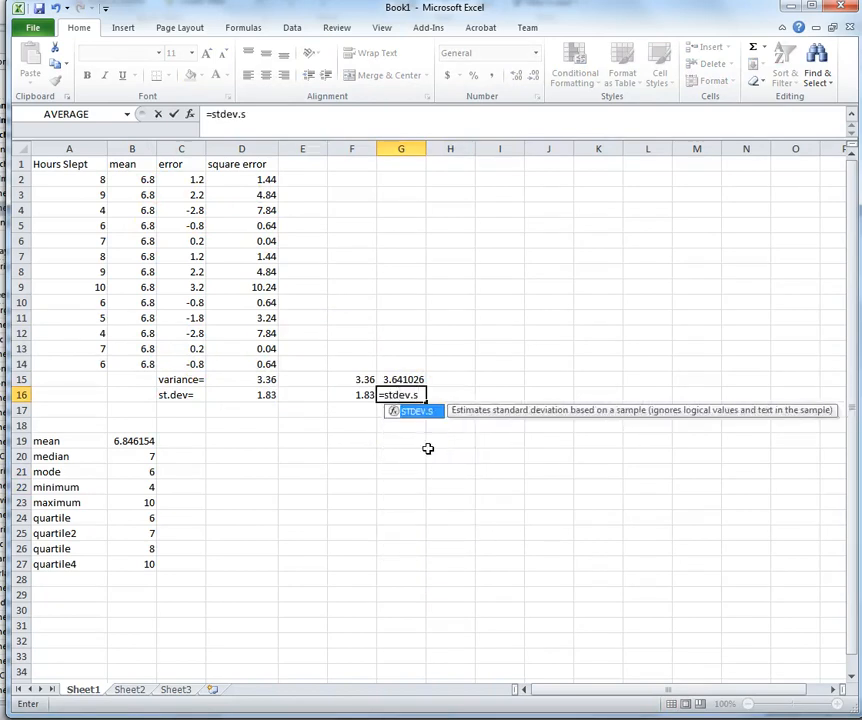
{"action": "type", "text": "("}
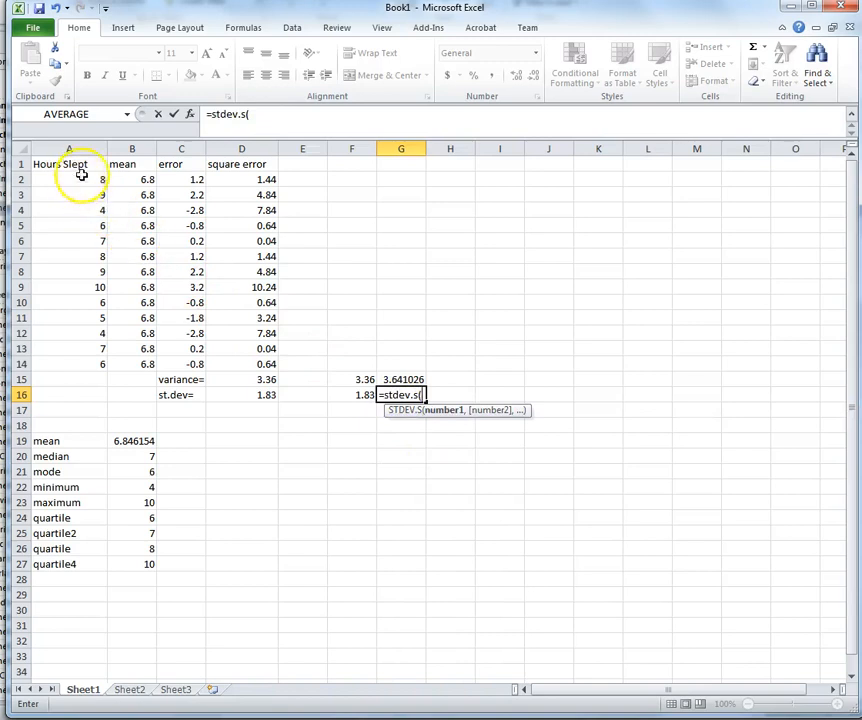
{"action": "left_click_drag", "start_coordinate": [69, 179], "coordinate": [88, 353]}
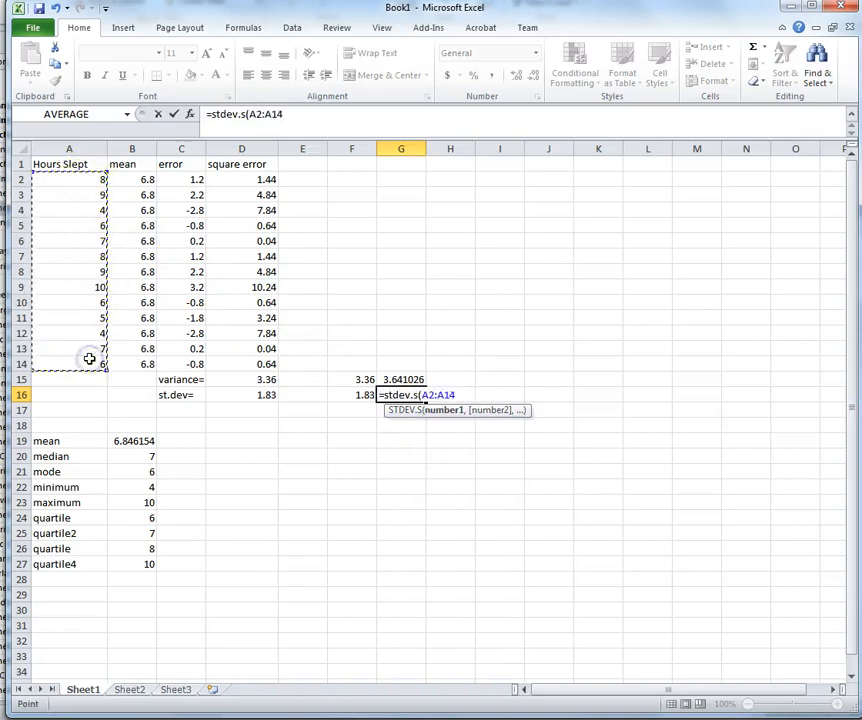
{"action": "key", "text": "Return"}
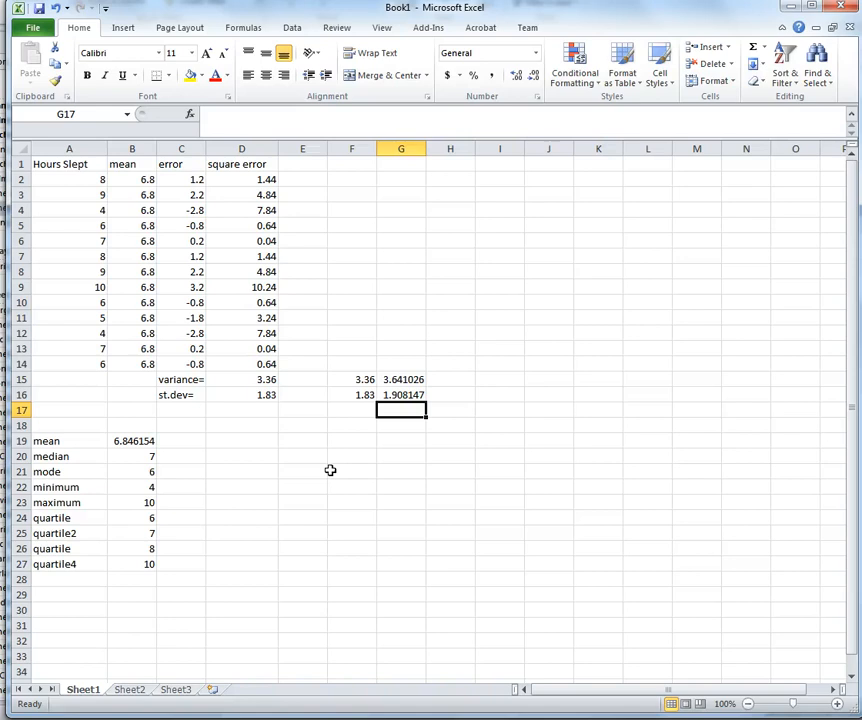
Step: Reduce G15:G16 to two decimal places, showing 3.64 and 1.91
{"action": "left_click", "coordinate": [405, 380]}
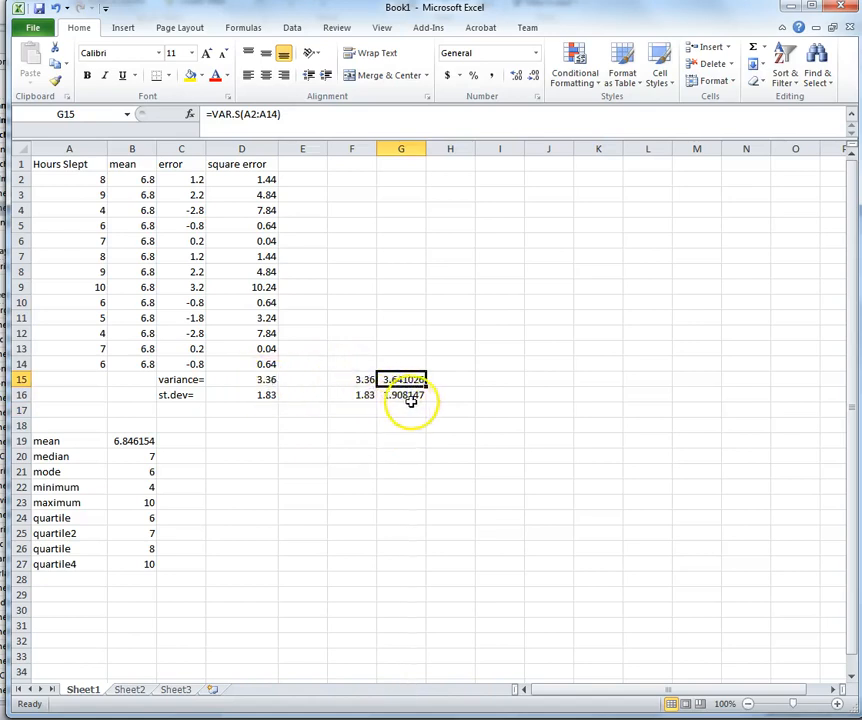
{"action": "left_click", "coordinate": [552, 425]}
{"action": "left_click_drag", "start_coordinate": [422, 380], "coordinate": [416, 394]}
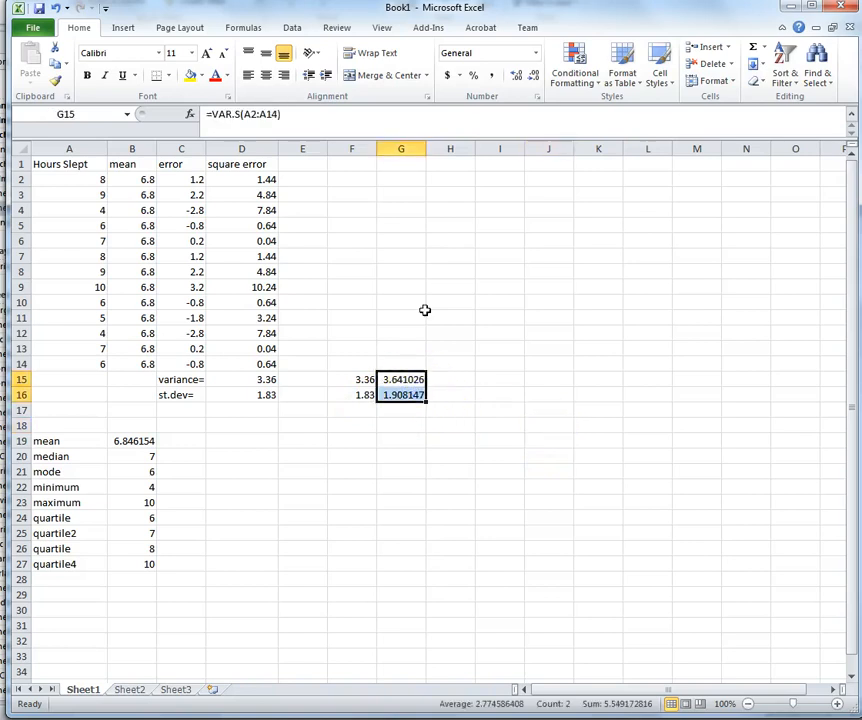
{"action": "left_click", "coordinate": [533, 76]}
{"action": "left_click", "coordinate": [533, 76]}
{"action": "left_click", "coordinate": [533, 76]}
{"action": "left_click", "coordinate": [533, 76]}
{"action": "left_click", "coordinate": [505, 409]}
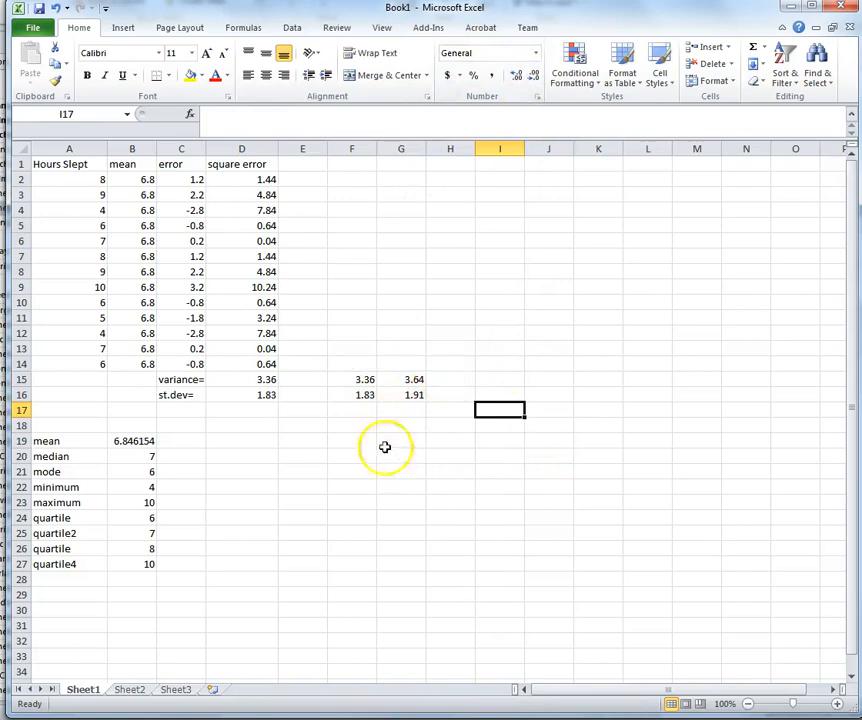
Step: Label F14 'pop' and G14 'sample' (typed as 'smaple')
{"action": "left_click", "coordinate": [370, 364]}
{"action": "type", "text": "pop"}
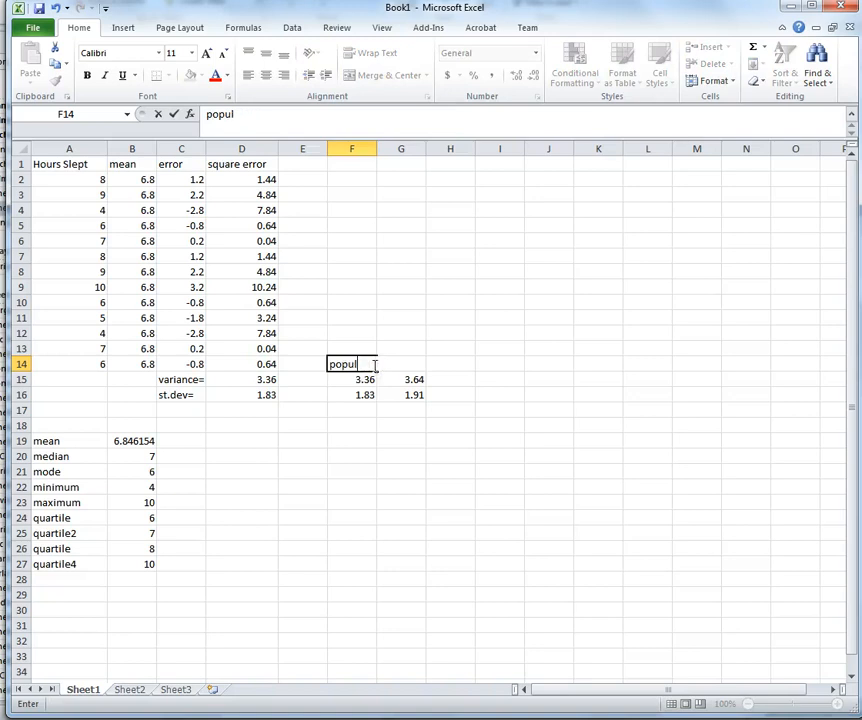
{"action": "left_click", "coordinate": [545, 410]}
{"action": "left_click", "coordinate": [413, 362]}
{"action": "type", "text": "smaple"}
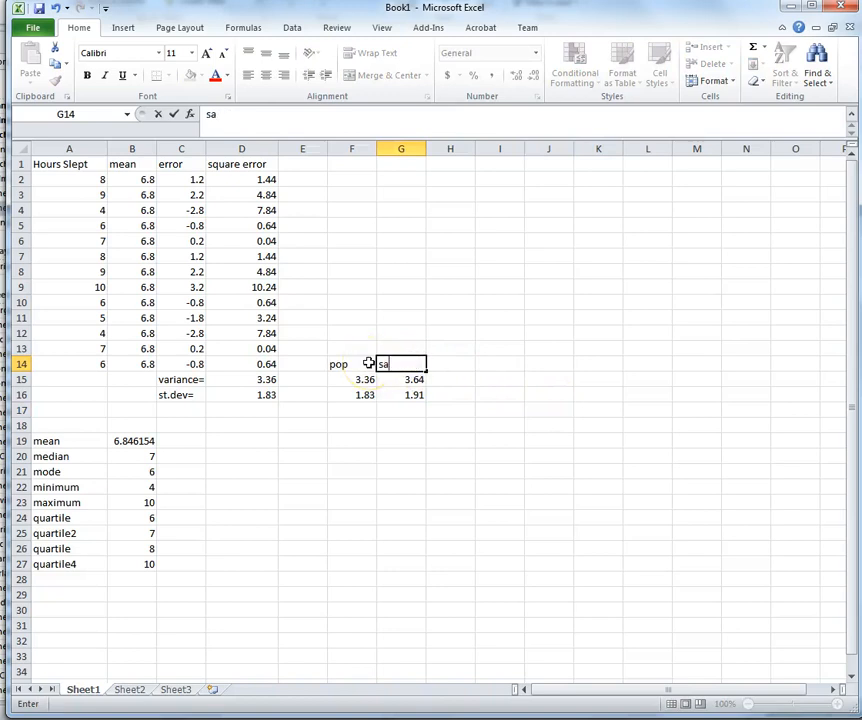
{"action": "left_click", "coordinate": [626, 502]}
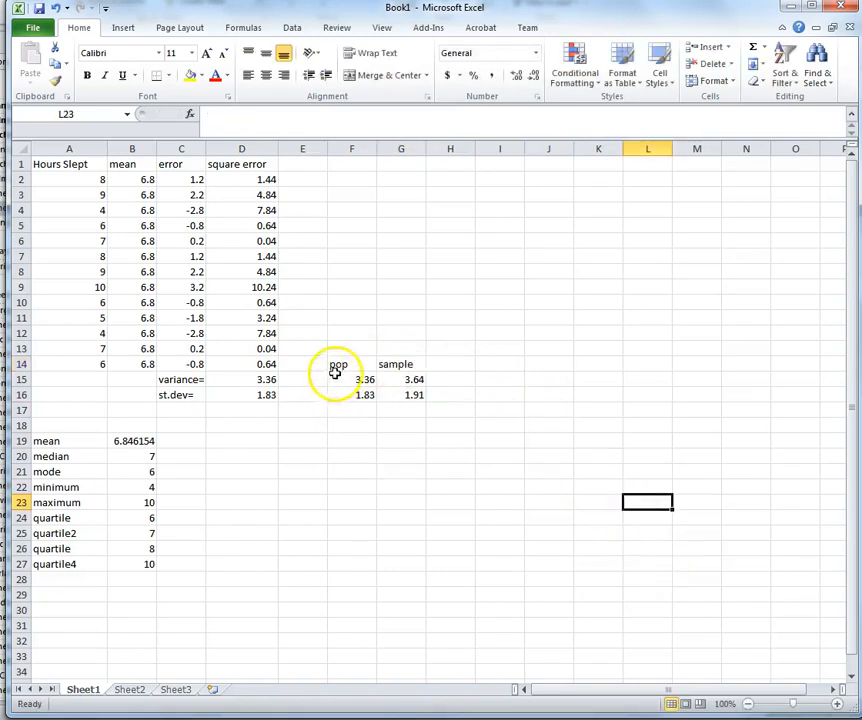
{"action": "left_click", "coordinate": [319, 455]}
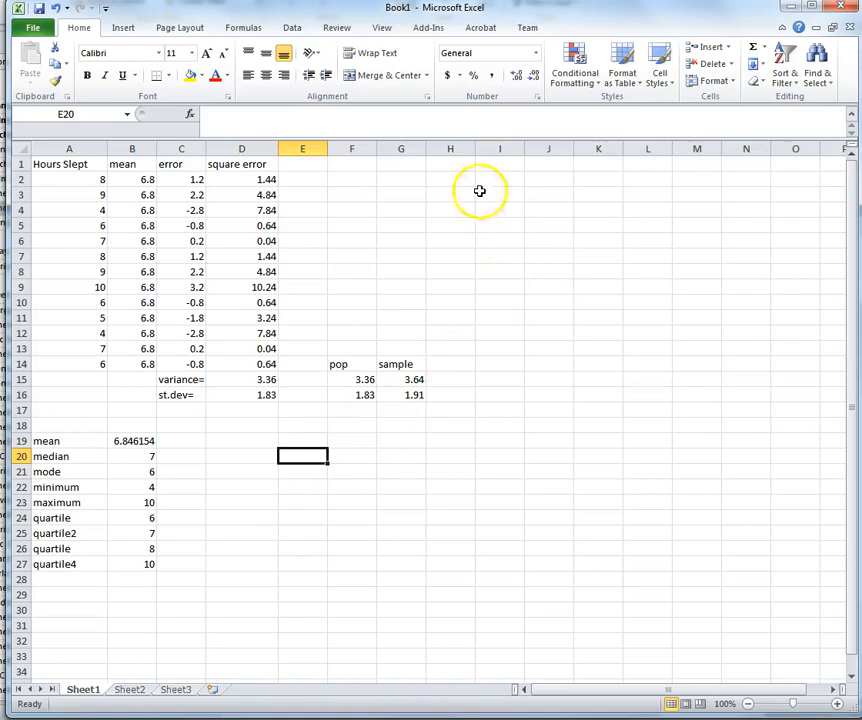
{"action": "left_click", "coordinate": [428, 33]}
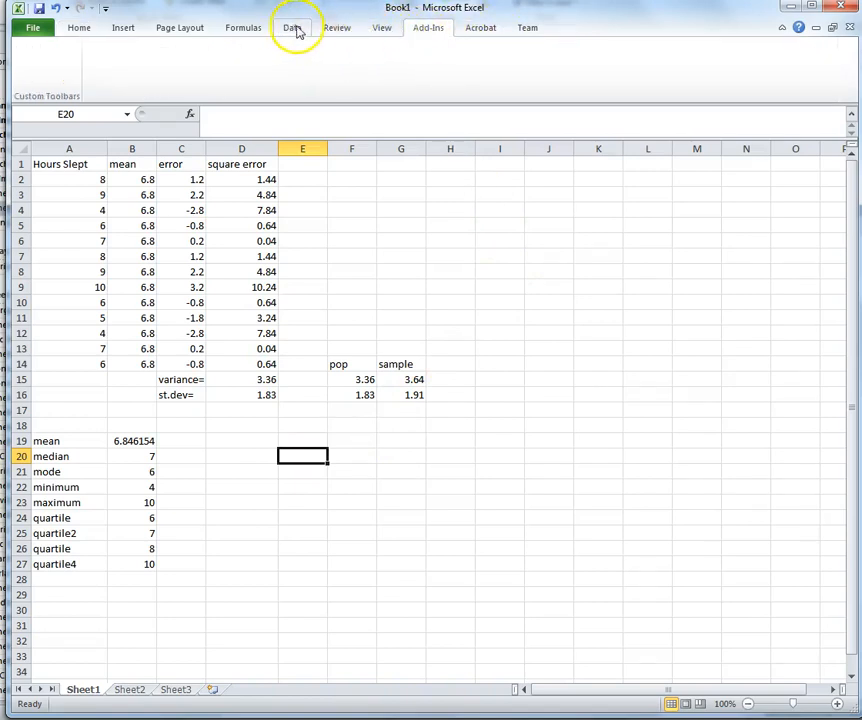
{"action": "left_click", "coordinate": [295, 30]}
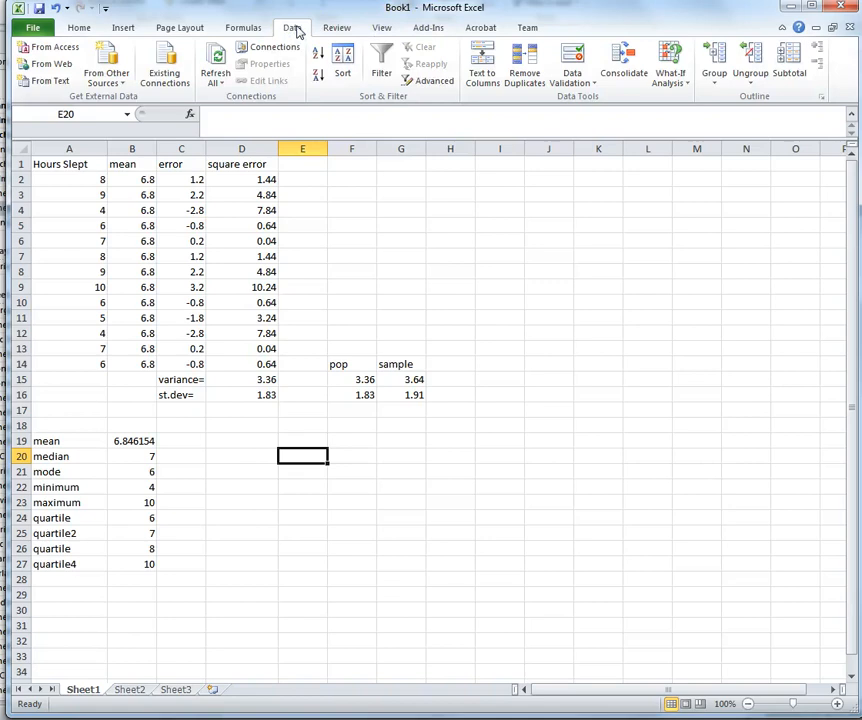
{"action": "left_click", "coordinate": [430, 31]}
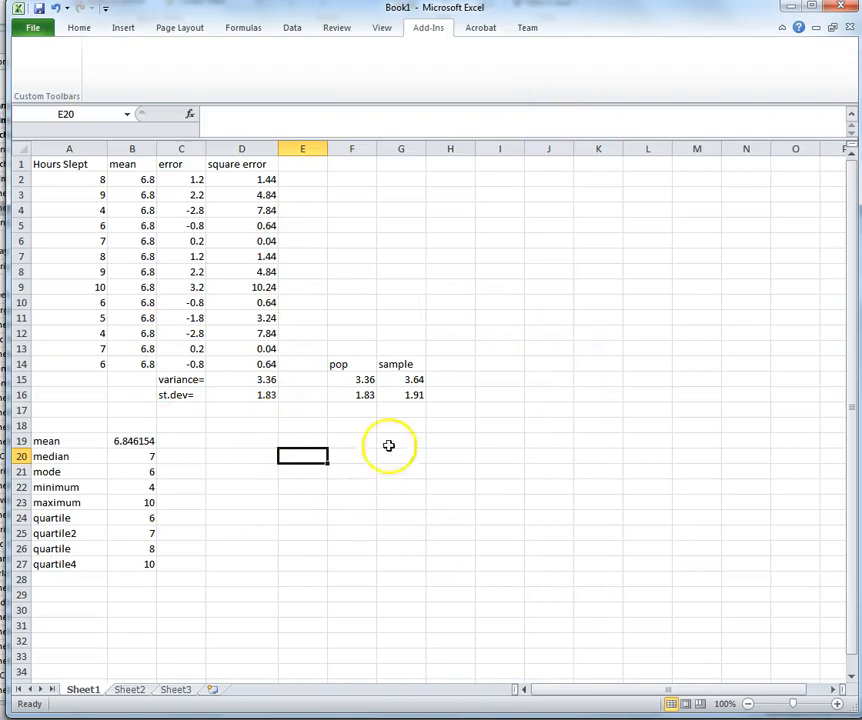
{"action": "left_click", "coordinate": [78, 29]}
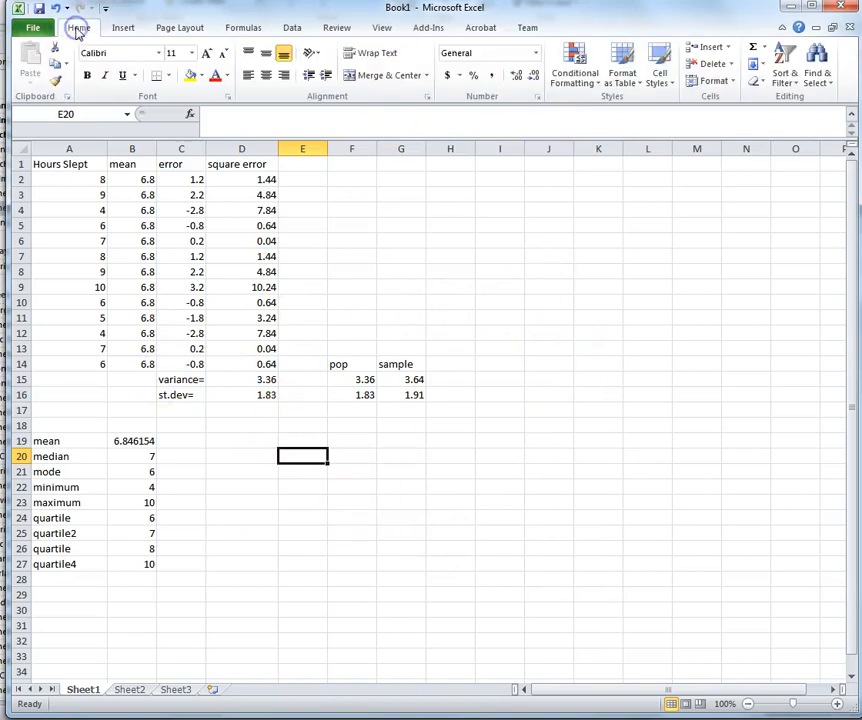